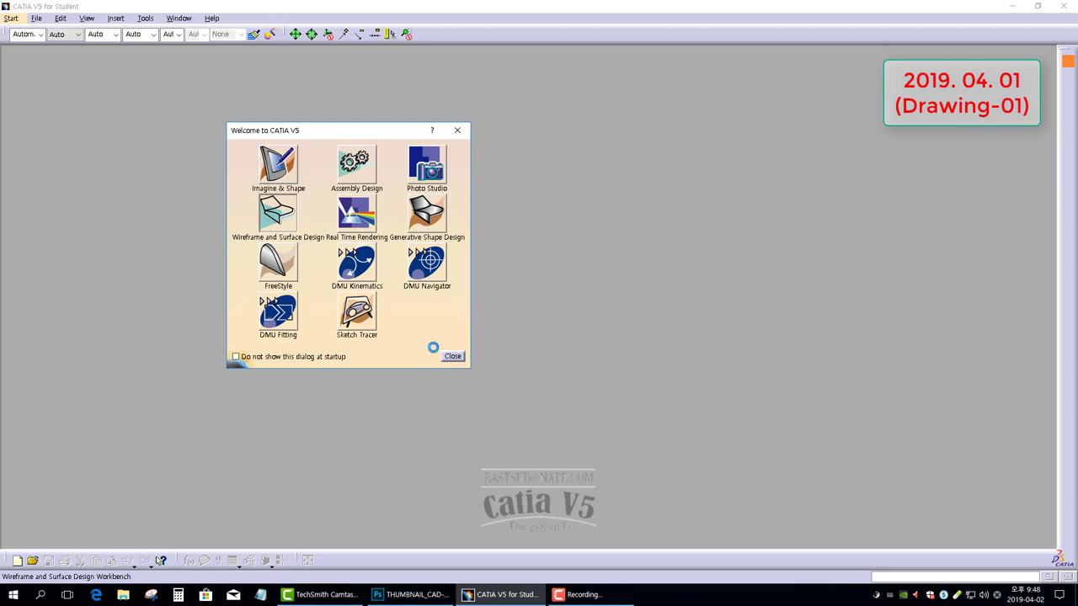
# Step: Dismiss the welcome dialog and create a new part named 2019_04_01_d01
pyautogui.click(449, 356)
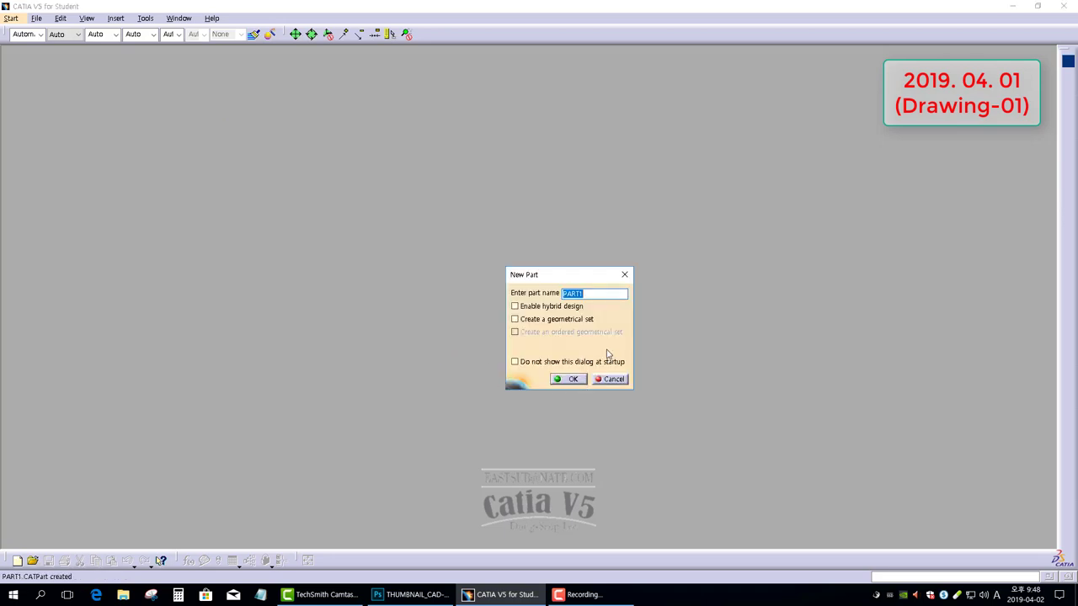
pyautogui.write('d01')
pyautogui.click(568, 379)
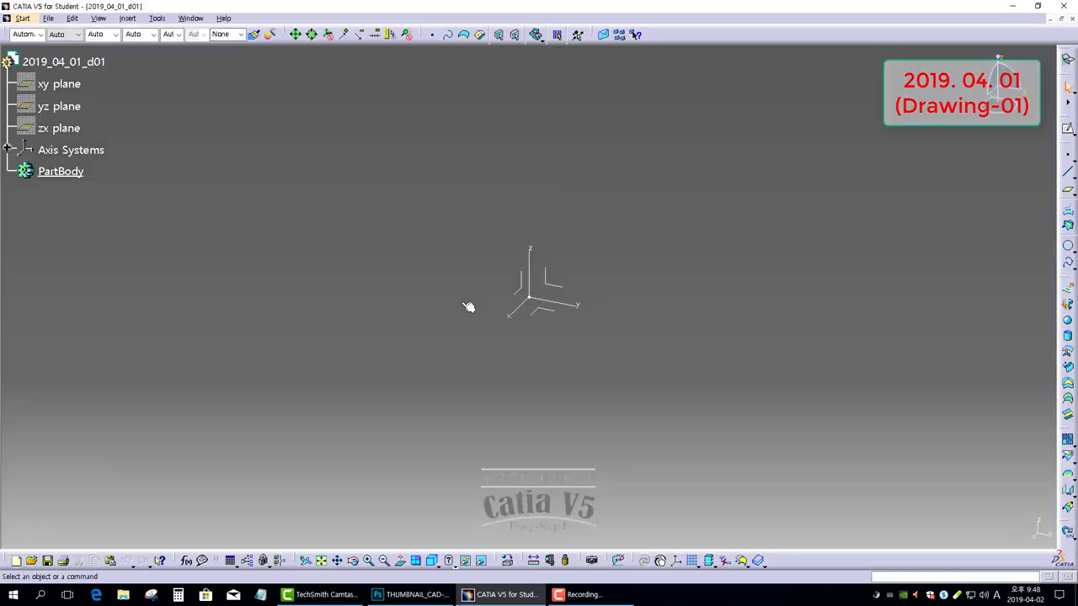
# Step: Save the part as 2019_04_01_d01 in the desktop folder 새 폴더
pyautogui.click(47, 560)
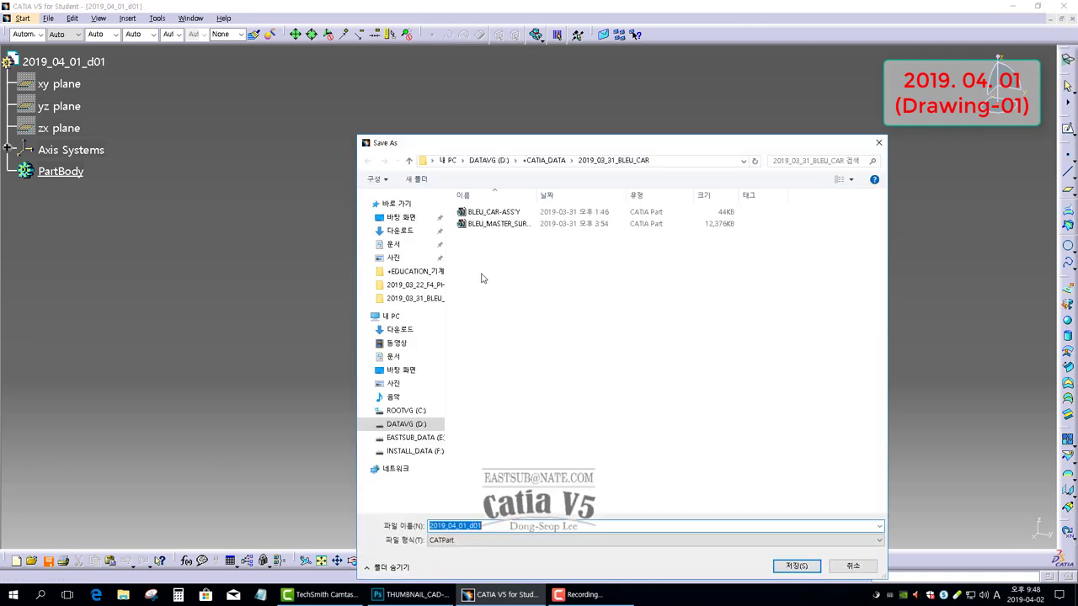
pyautogui.click(409, 160)
pyautogui.click(409, 160)
pyautogui.click(410, 160)
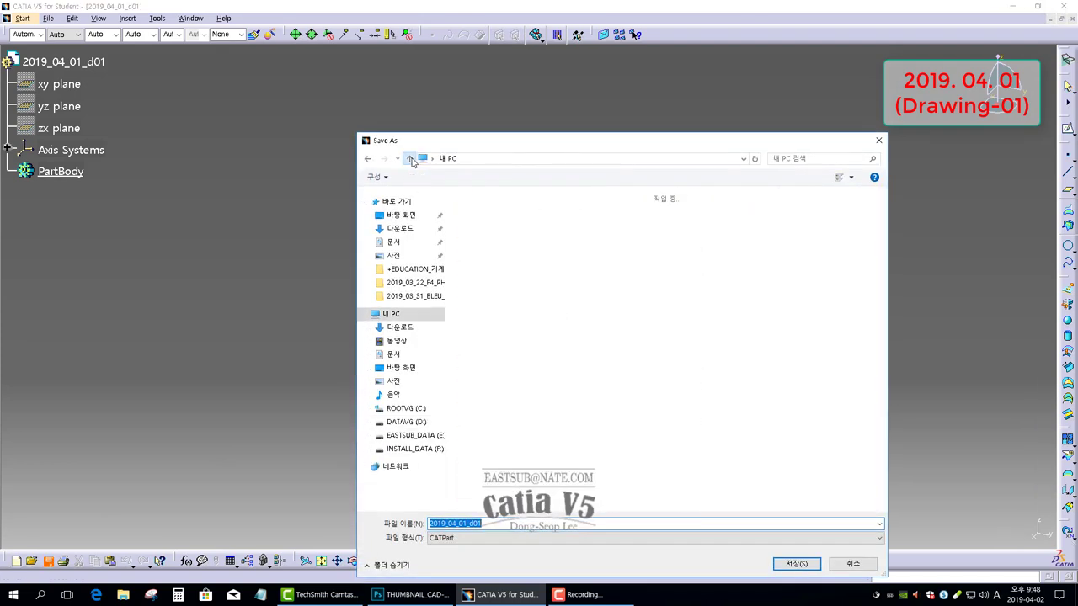
pyautogui.click(410, 160)
pyautogui.doubleClick(661, 236)
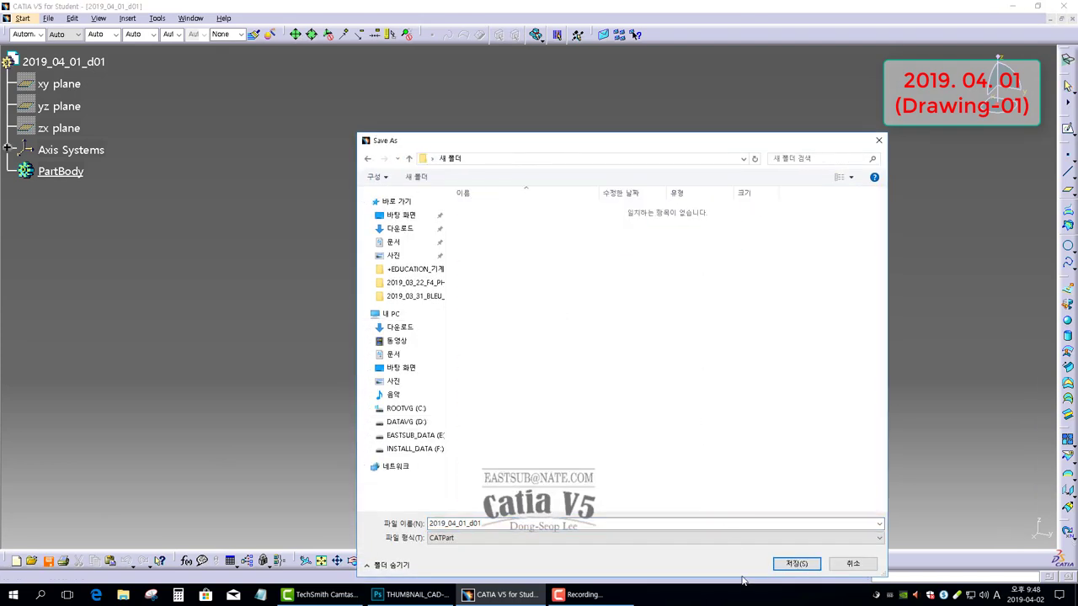
pyautogui.click(795, 564)
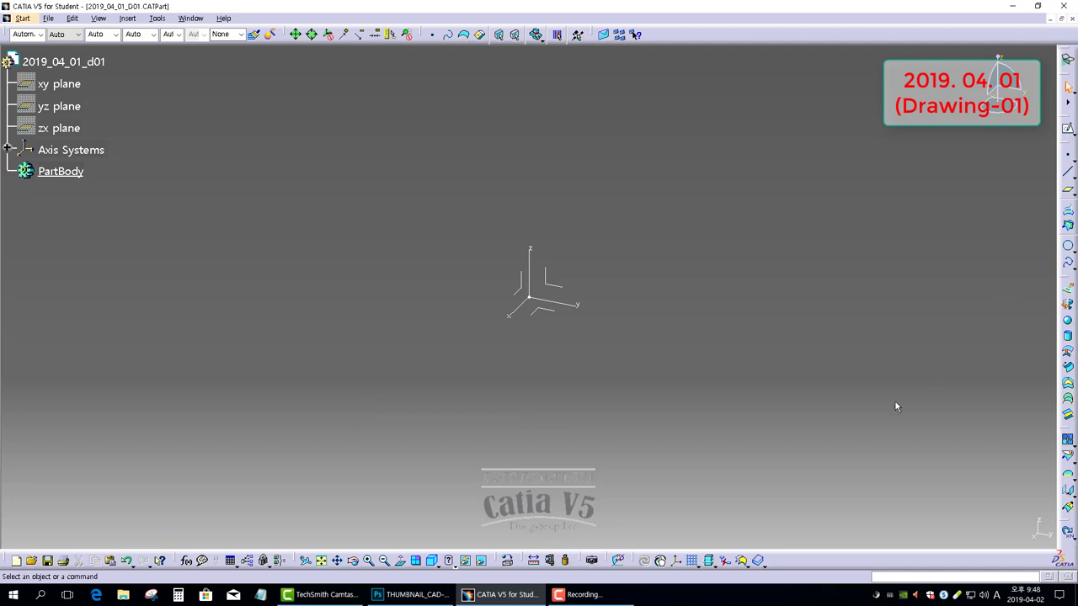
# Step: Define a center-and-radius circle at the absolute axis system's origin on its XY plane, with a size value of 11.5 mm
pyautogui.click(1068, 245)
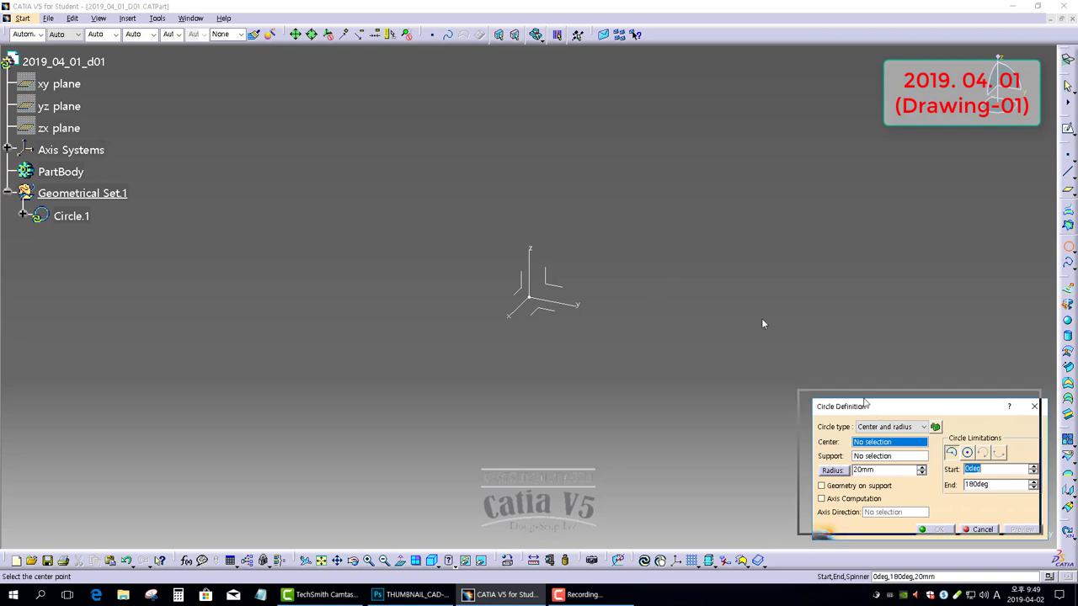
pyautogui.moveTo(876, 407); pyautogui.dragTo(679, 185)
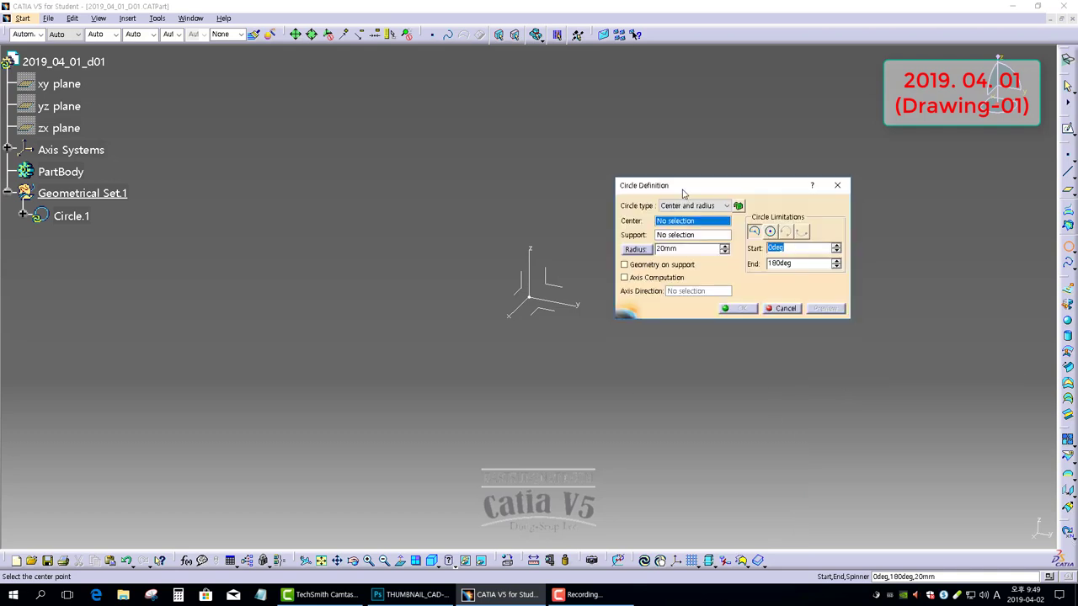
pyautogui.click(529, 297)
pyautogui.click(560, 316)
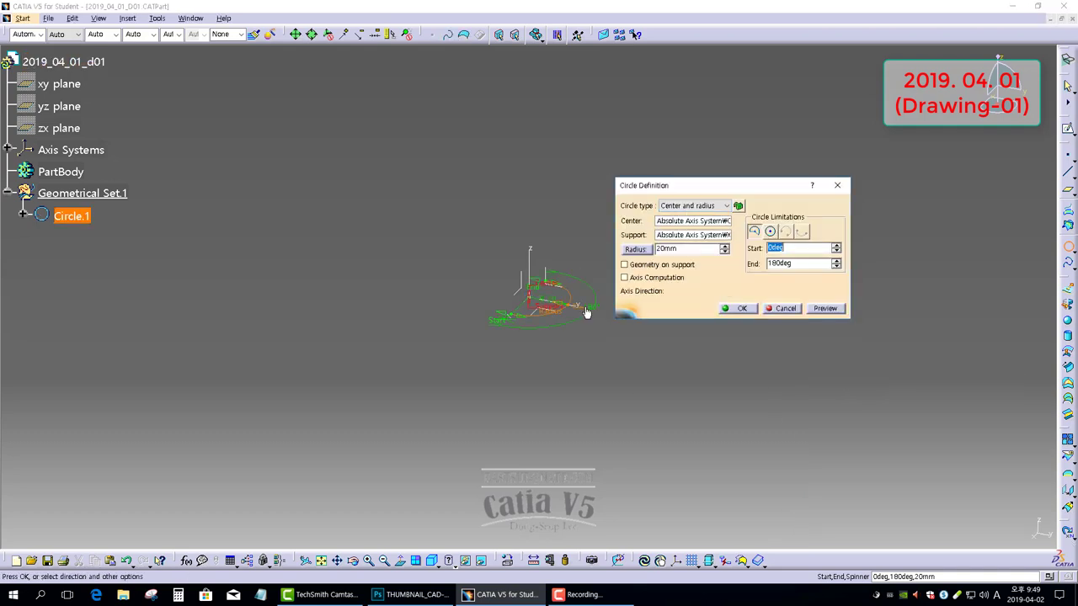
pyautogui.click(684, 249)
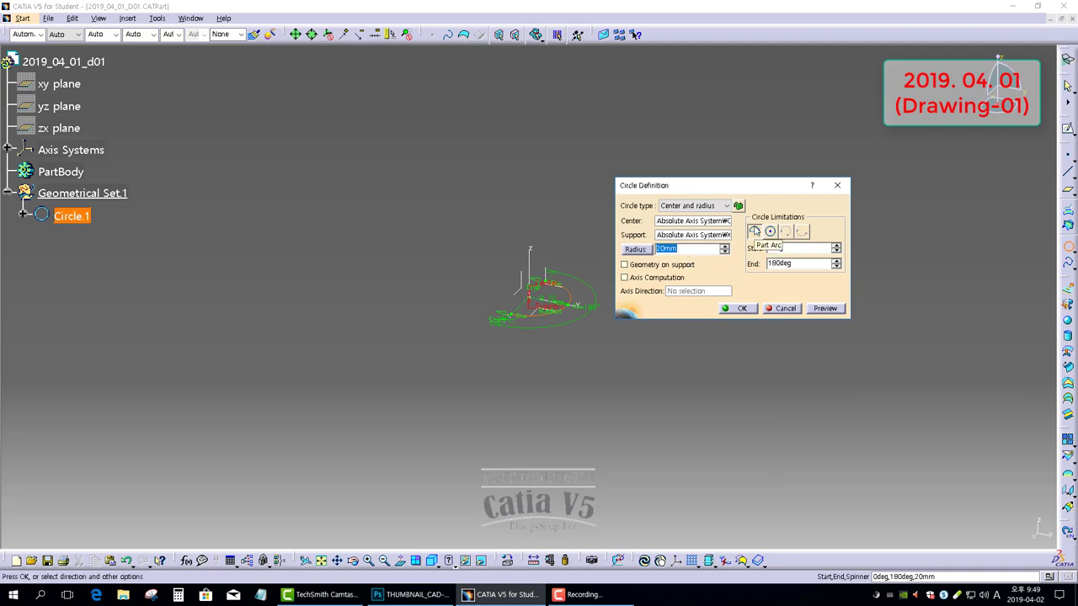
pyautogui.write('11.5')
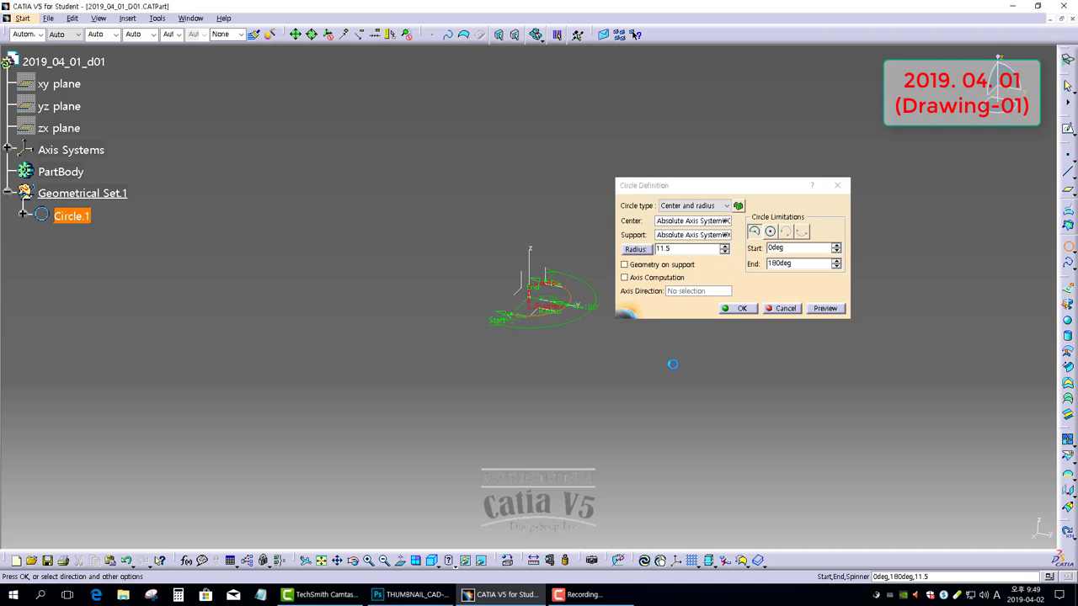
pyautogui.press('Return')
# Step: Switch the circle's size definition from radius to diameter and create it as a whole circle
pyautogui.click(770, 233)
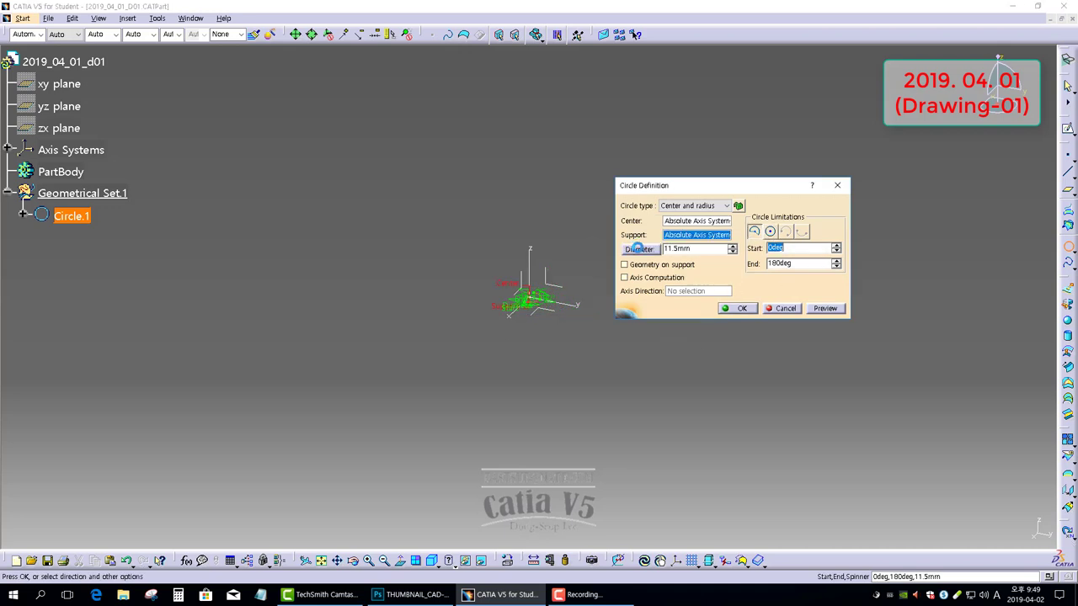
pyautogui.click(635, 249)
pyautogui.moveTo(561, 315); pyautogui.dragTo(420, 333, button='middle')
pyautogui.click(774, 232)
pyautogui.click(742, 311)
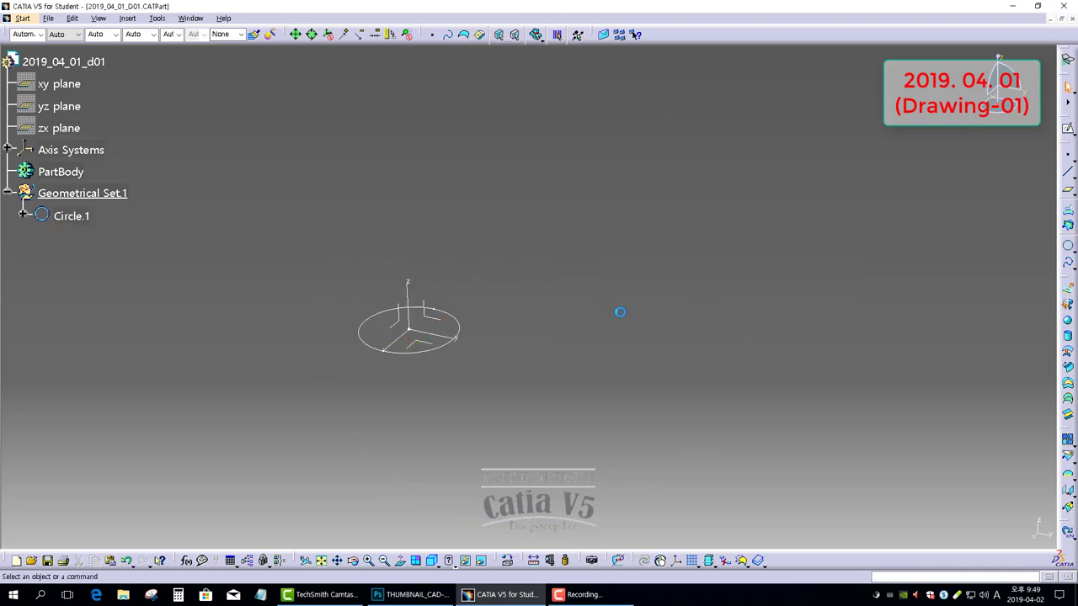
# Step: Create a plane offset 60 mm above the absolute axis system's XY plane
pyautogui.moveTo(510, 282); pyautogui.dragTo(575, 298, button='middle')
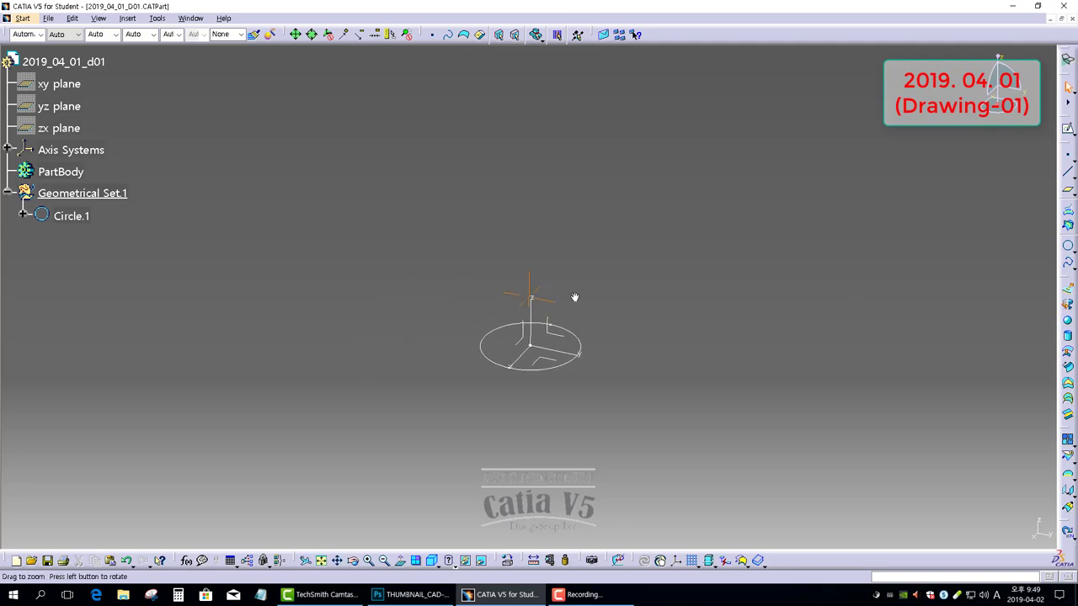
pyautogui.click(1068, 191)
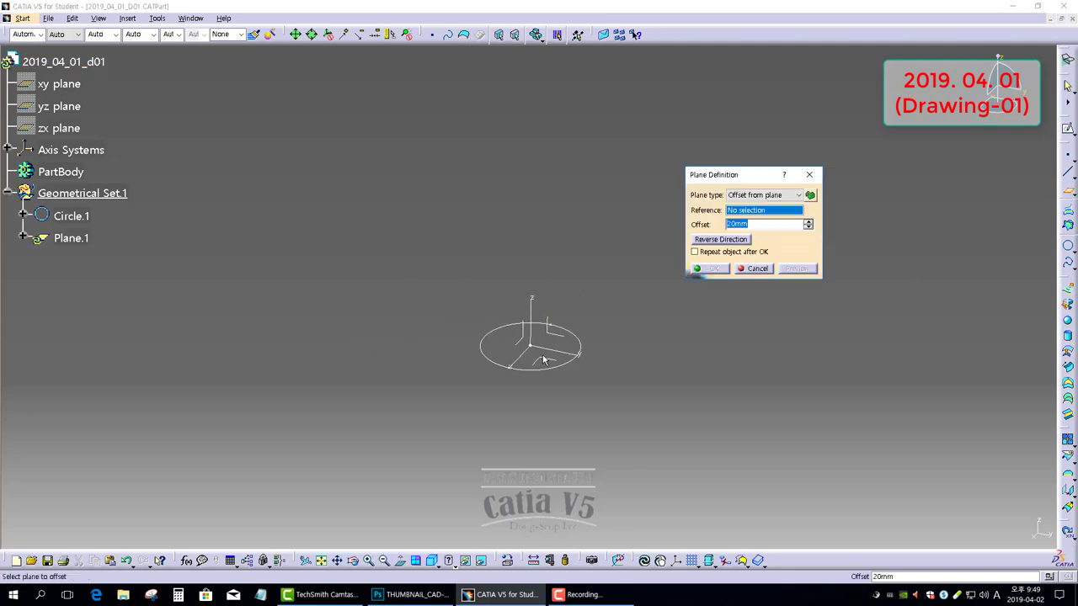
pyautogui.click(544, 359)
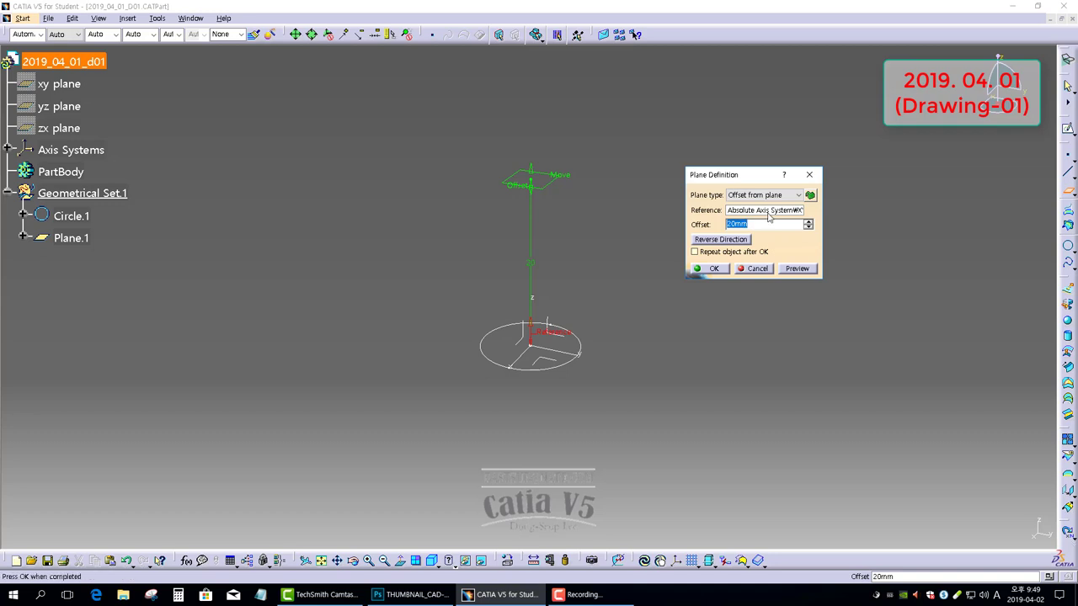
pyautogui.write('60')
pyautogui.press('Return')
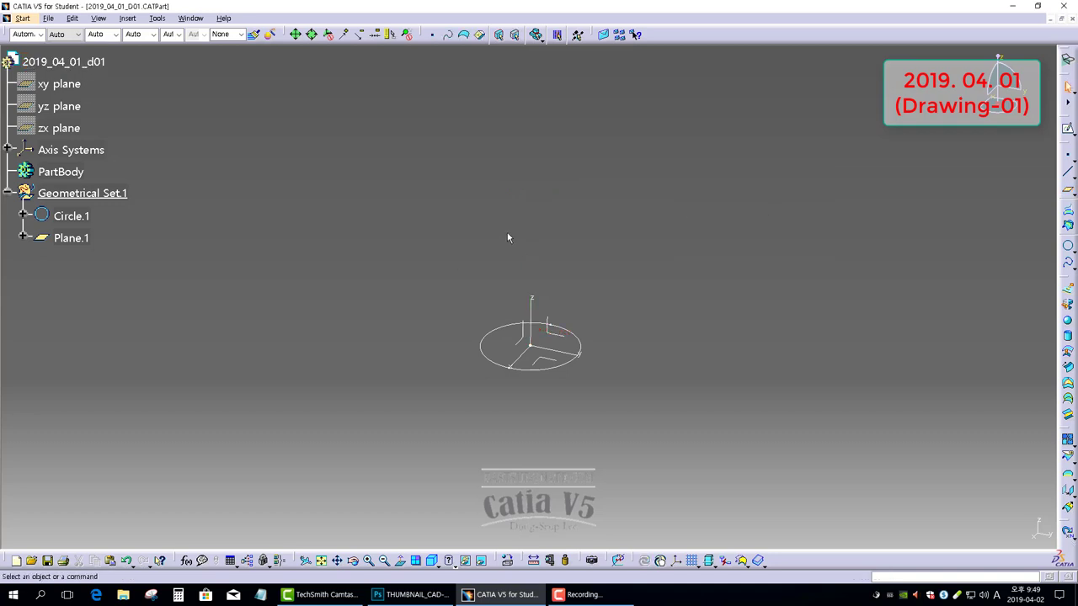
# Step: Create a whole 25 mm diameter circle centered on the origin and projected onto Plane.1 with Geometry on support
pyautogui.moveTo(508, 233); pyautogui.dragTo(486, 404, button='middle')
pyautogui.moveTo(578, 281); pyautogui.dragTo(564, 322, button='middle')
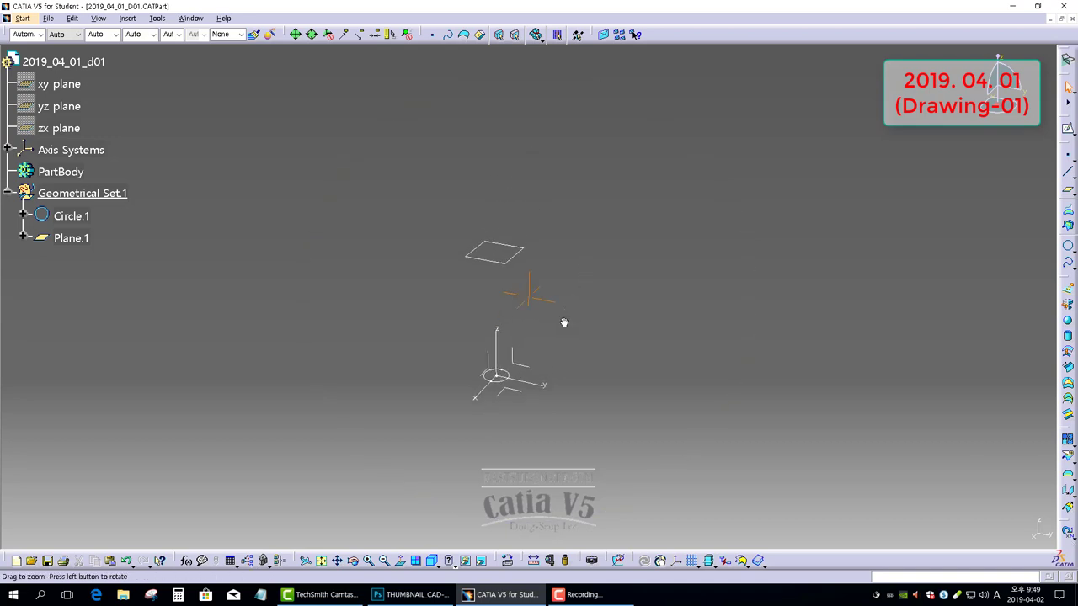
pyautogui.click(1068, 246)
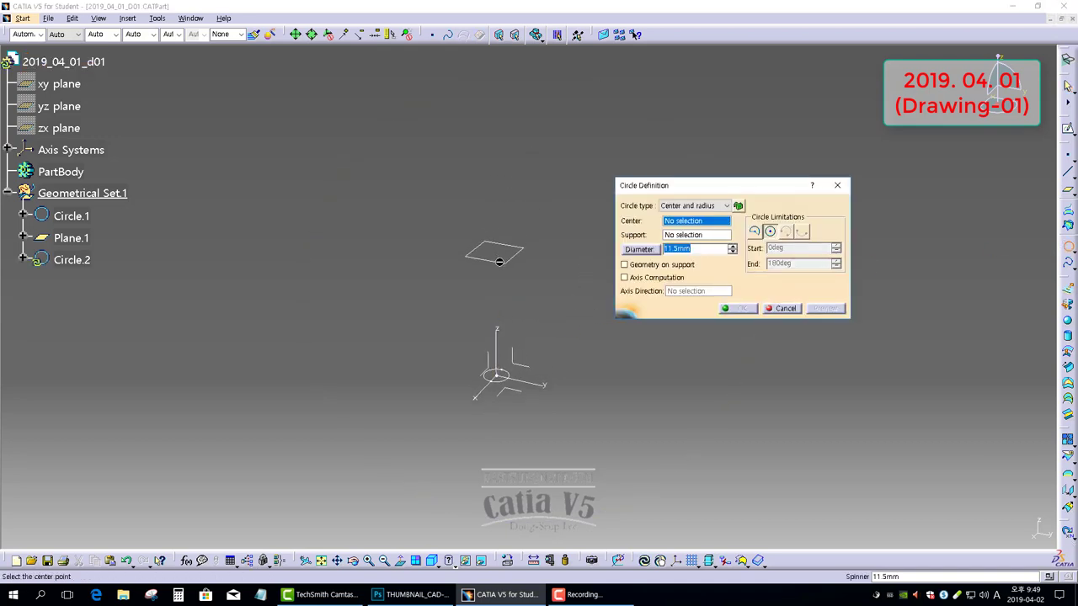
pyautogui.click(497, 375)
pyautogui.click(497, 262)
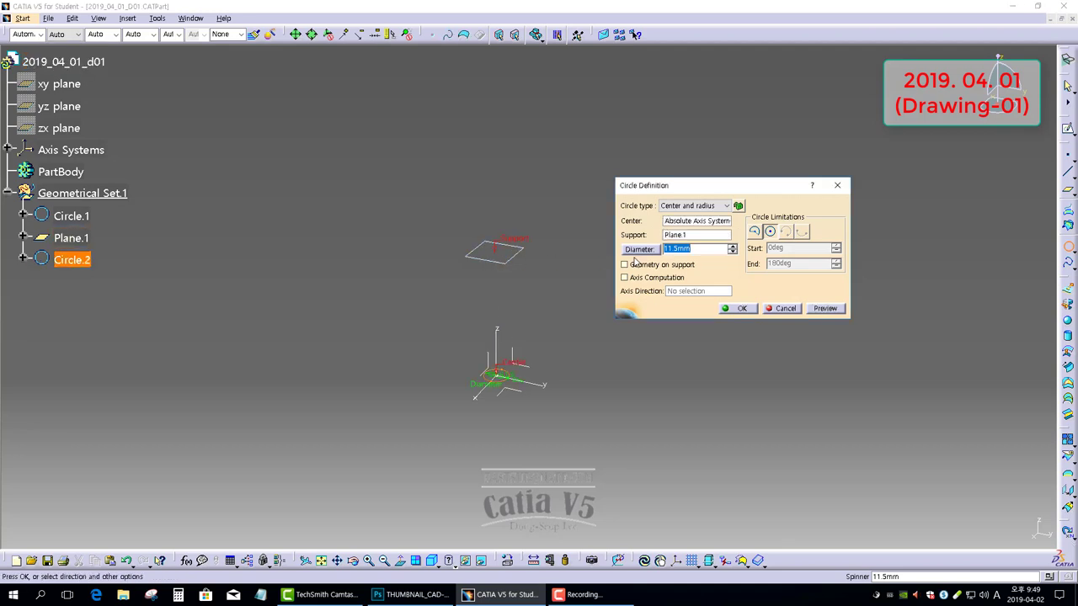
pyautogui.click(640, 265)
pyautogui.write('25mm')
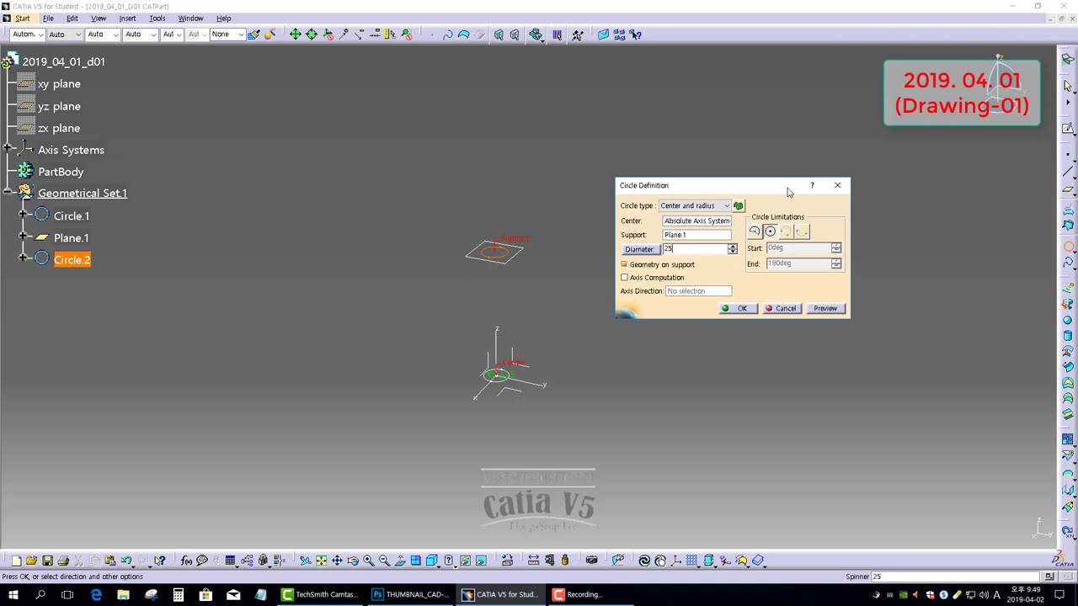
pyautogui.click(757, 342)
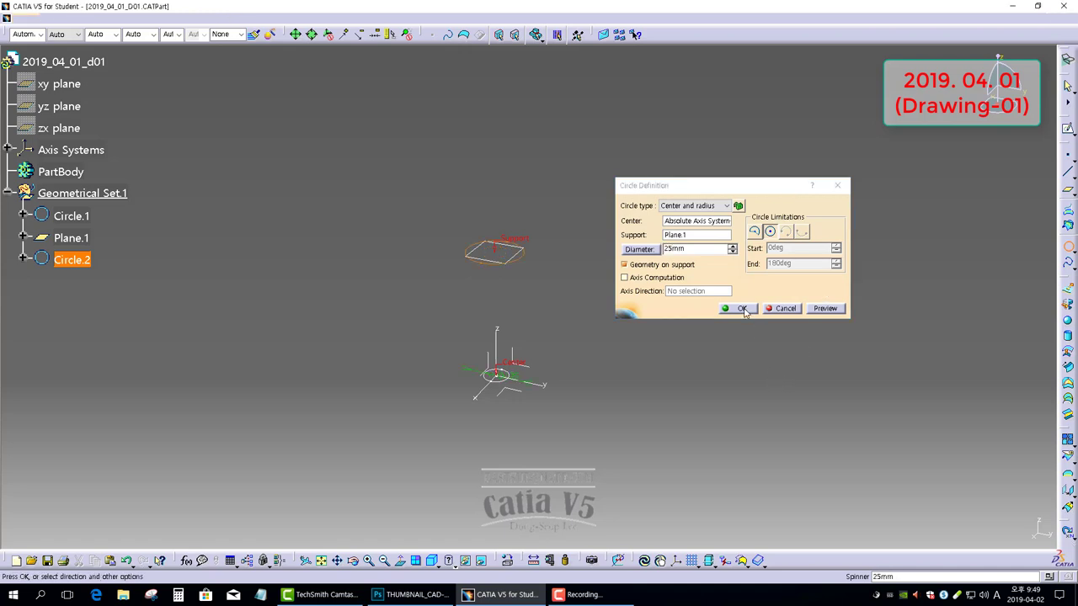
pyautogui.click(739, 308)
# Step: Create a second plane offset 150 mm above the absolute axis system's XY plane
pyautogui.moveTo(557, 285); pyautogui.dragTo(561, 320, button='middle')
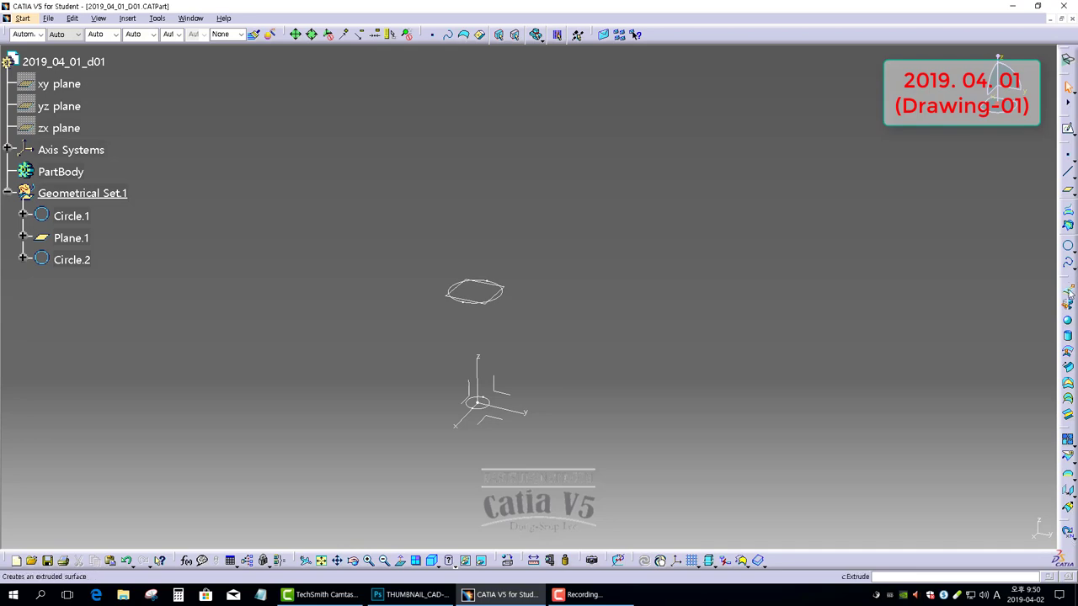
pyautogui.click(1068, 191)
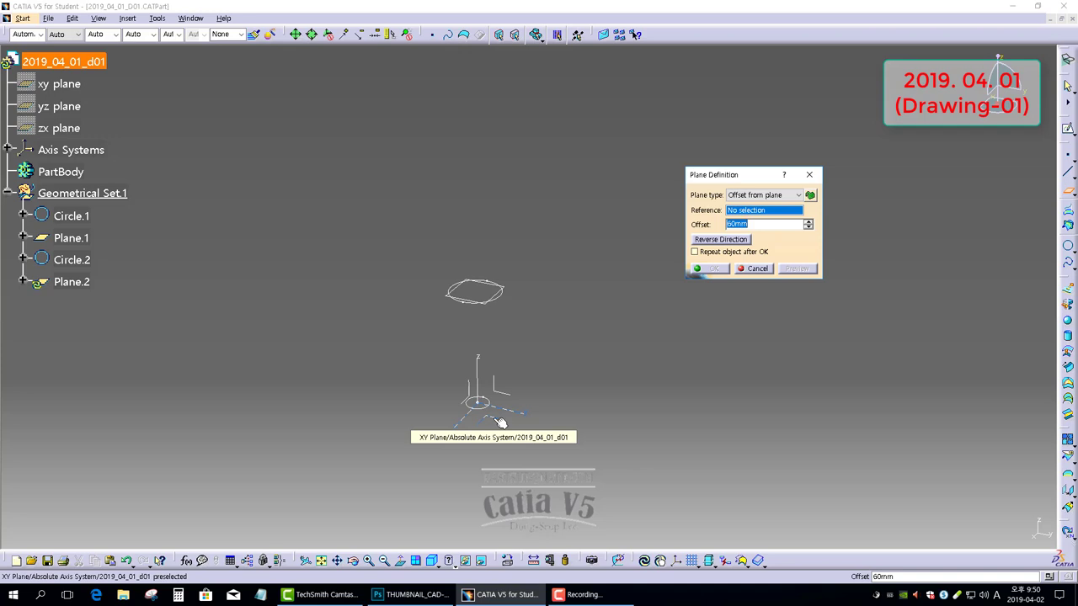
pyautogui.click(500, 423)
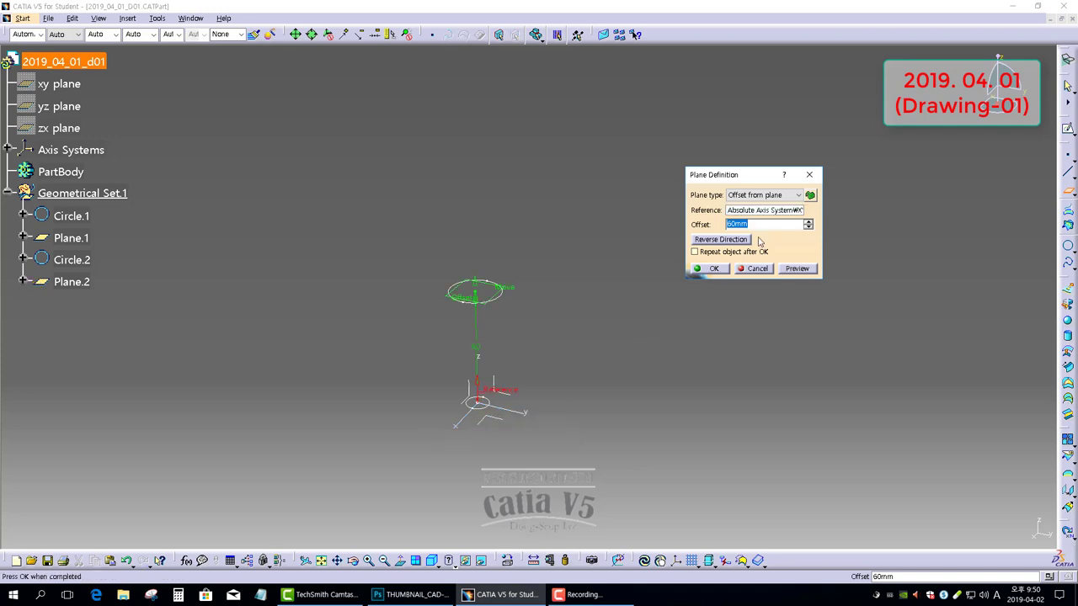
pyautogui.write('150')
pyautogui.click(601, 399)
pyautogui.moveTo(529, 179)
pyautogui.mouseDown(button='middle')
pyautogui.moveTo(529, 249)
pyautogui.moveTo(623, 276)
pyautogui.mouseUp(button='middle')
pyautogui.click(710, 269)
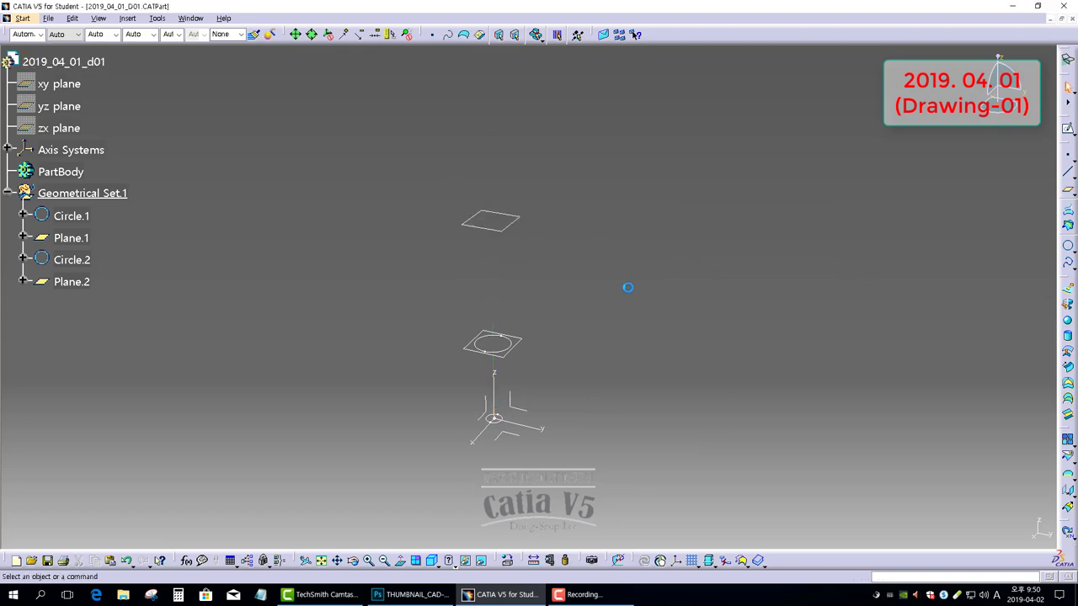
# Step: Open a positioned sketch on Plane.2 with its axes swapped and the V direction reversed
pyautogui.moveTo(558, 258); pyautogui.dragTo(562, 265, button='middle')
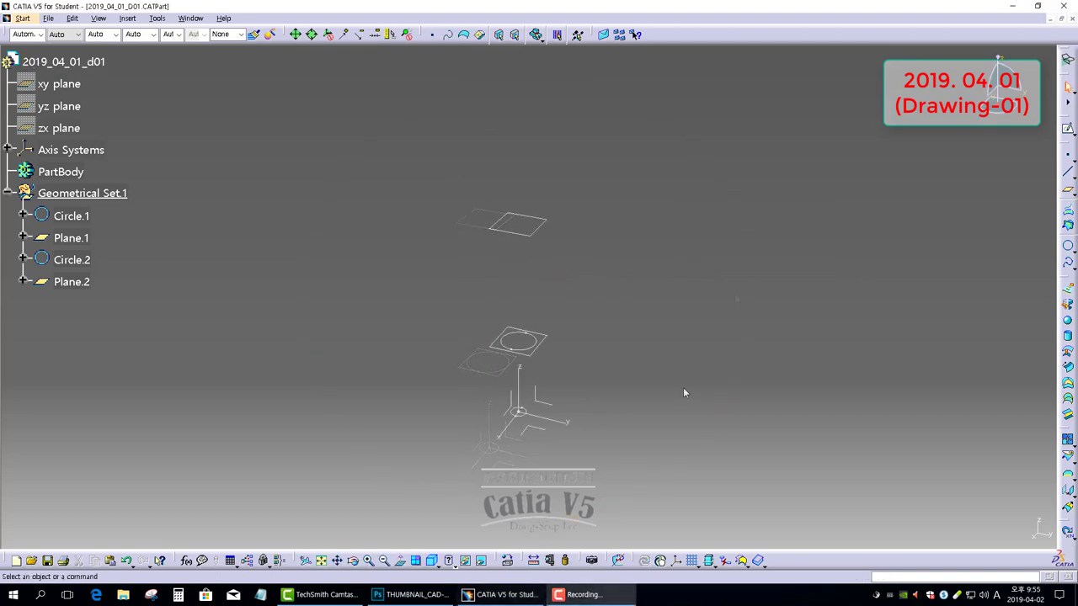
pyautogui.moveTo(623, 313); pyautogui.dragTo(598, 313, button='middle')
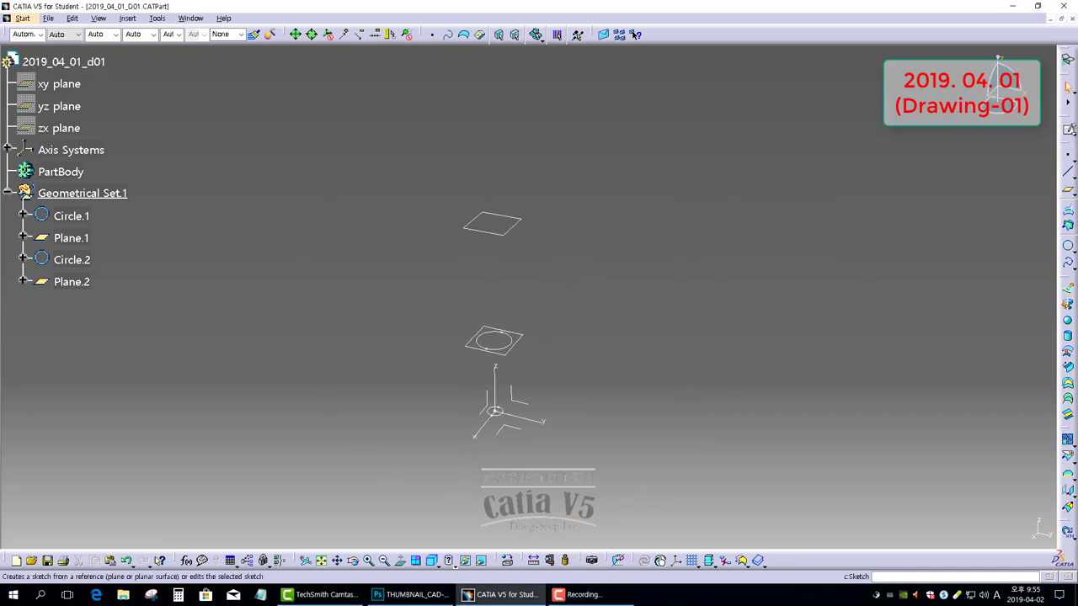
pyautogui.click(1068, 130)
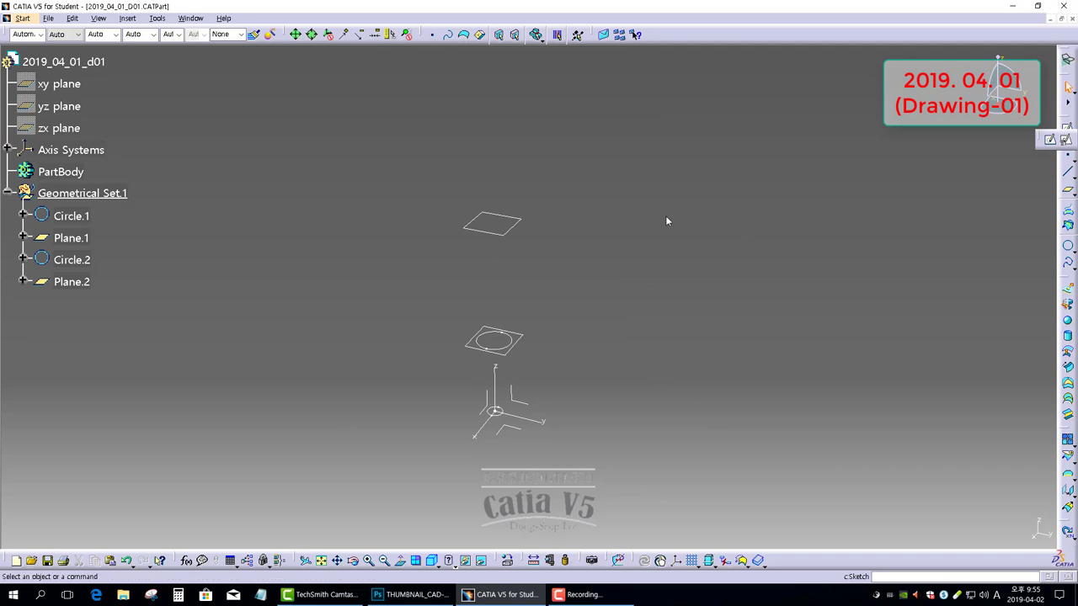
pyautogui.click(507, 235)
pyautogui.click(1007, 512)
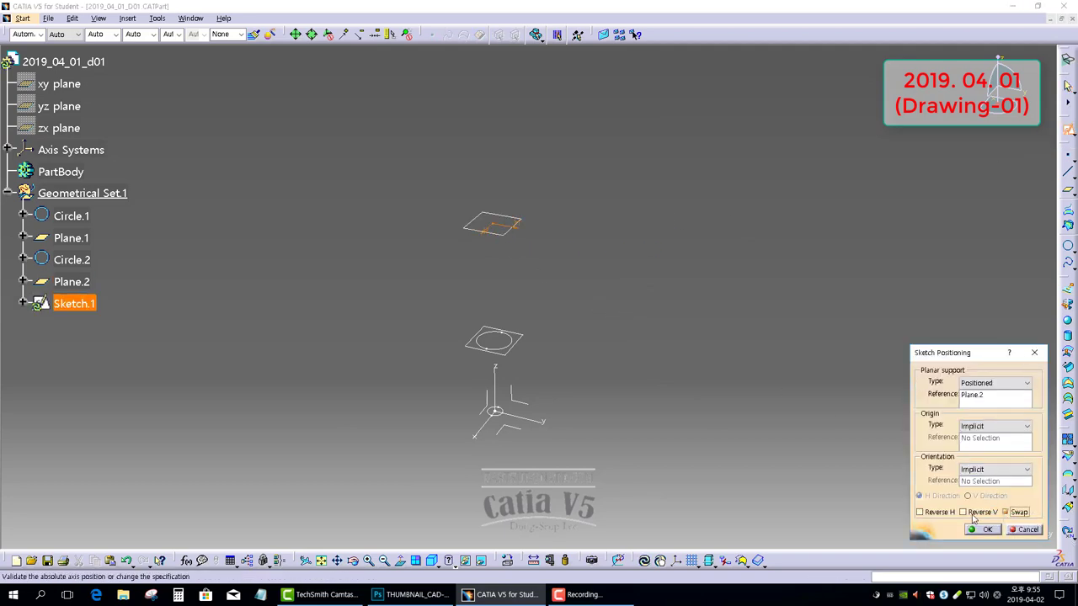
pyautogui.click(964, 512)
pyautogui.click(986, 530)
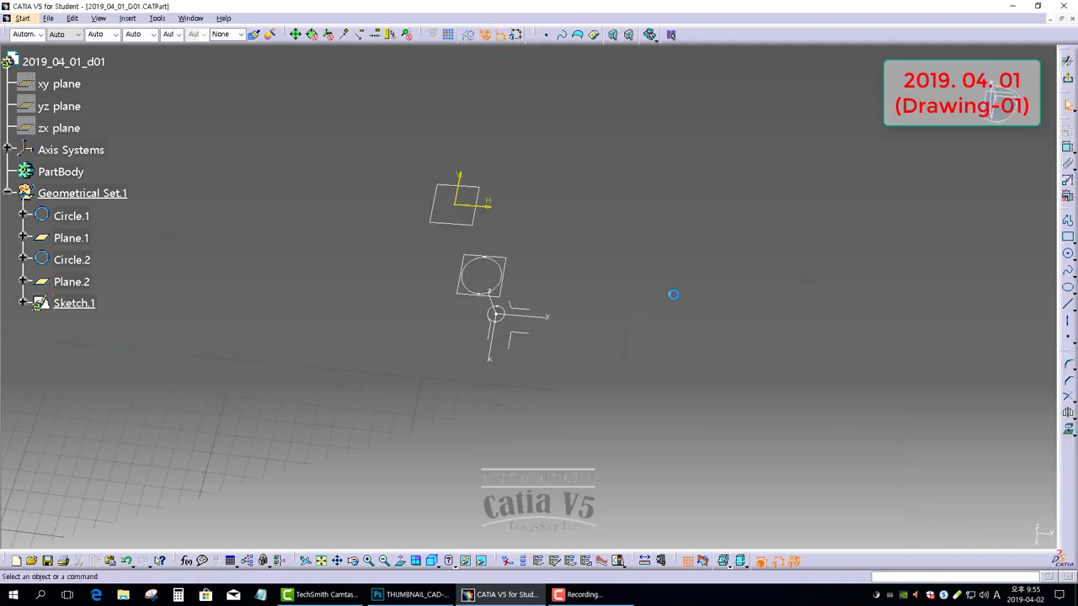
pyautogui.click(98, 18)
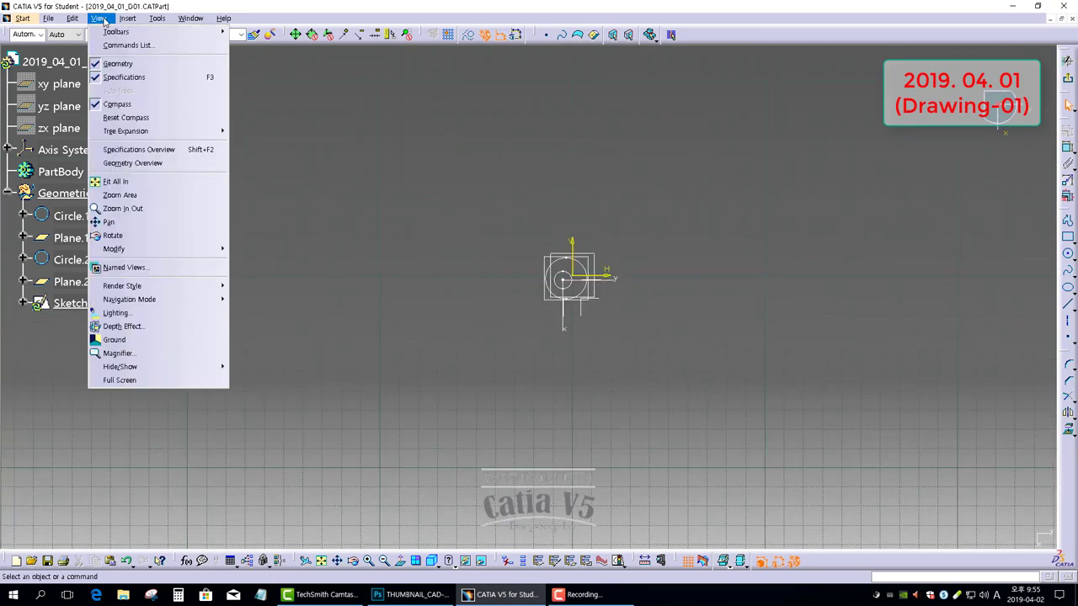
pyautogui.moveTo(126, 286)
pyautogui.click(284, 417)
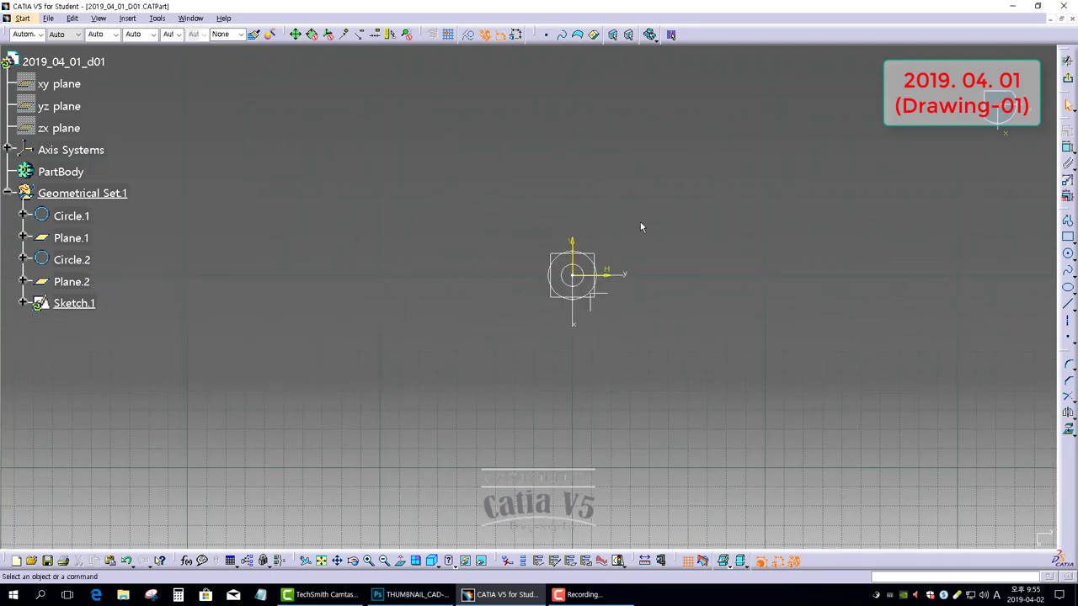
# Step: Sketch a horizontal elongated hole from the origin toward negative H, with about 119 mm between centers and about 50 mm radius
pyautogui.click(1070, 240)
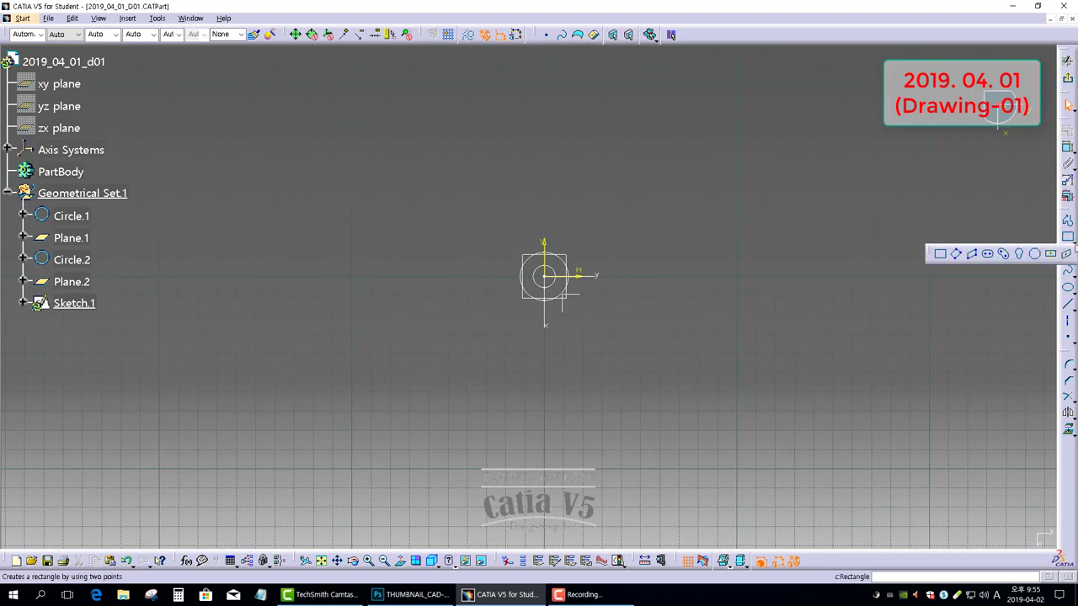
pyautogui.click(987, 254)
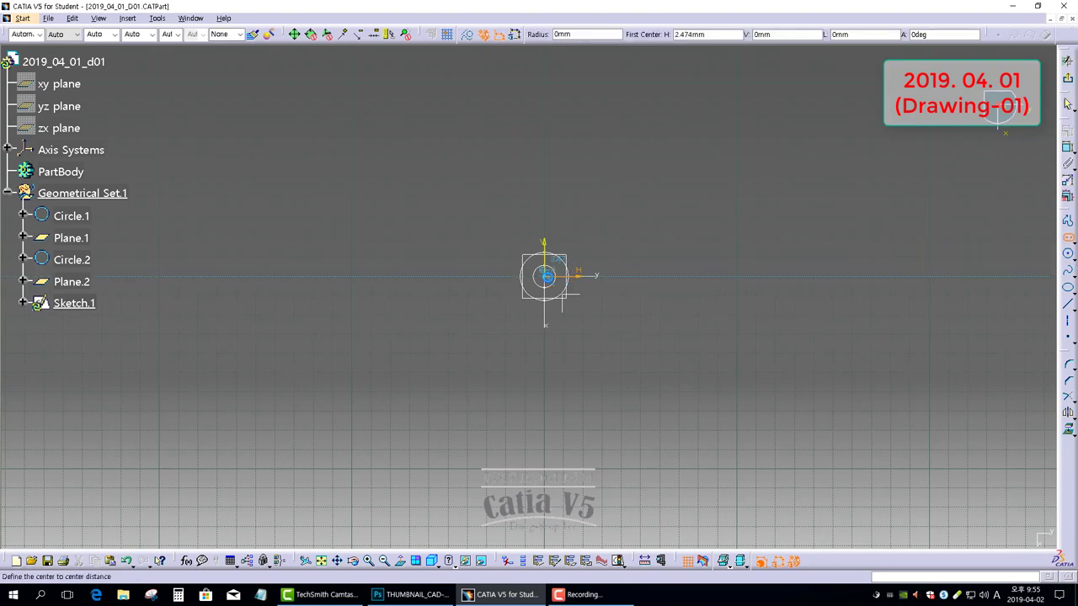
pyautogui.click(546, 277)
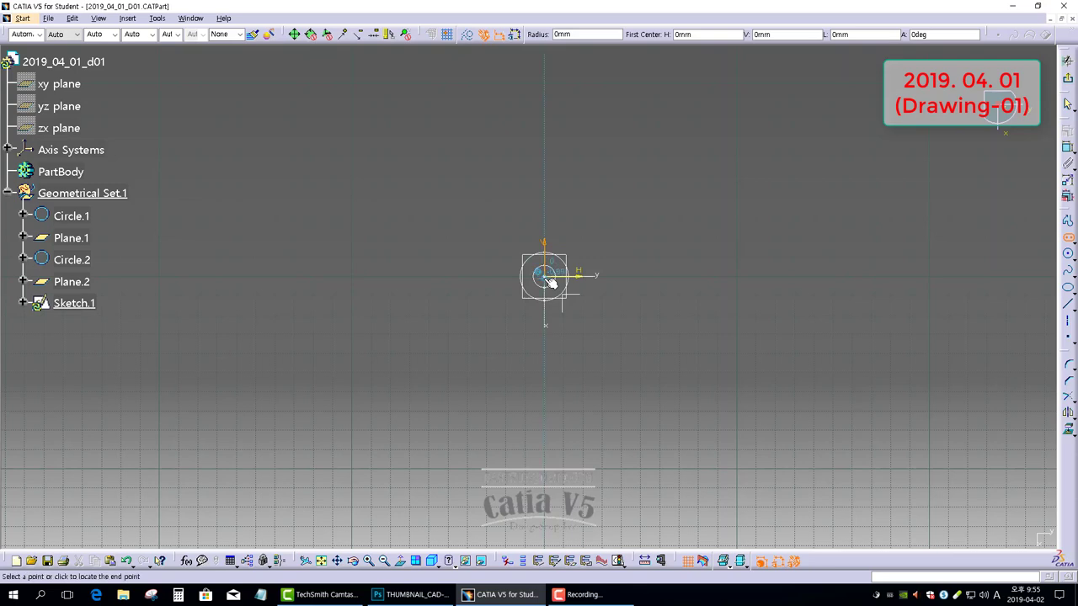
pyautogui.click(316, 277)
pyautogui.click(333, 373)
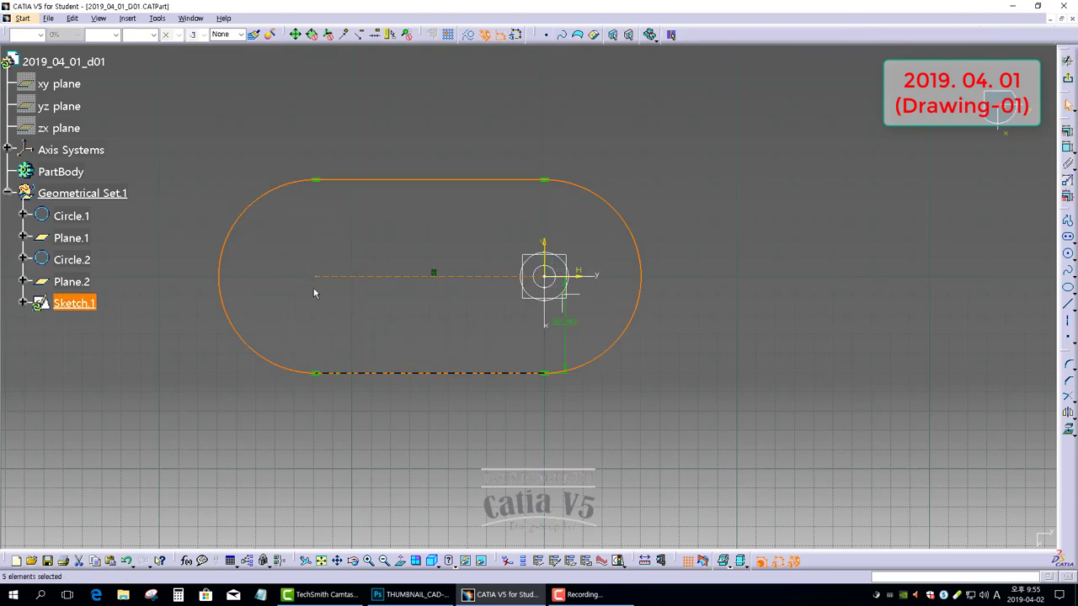
# Step: Convert the elongated hole's arc away from the origin to construction geometry and close the profile with a vertical line between its ends
pyautogui.click(260, 219)
pyautogui.click(469, 34)
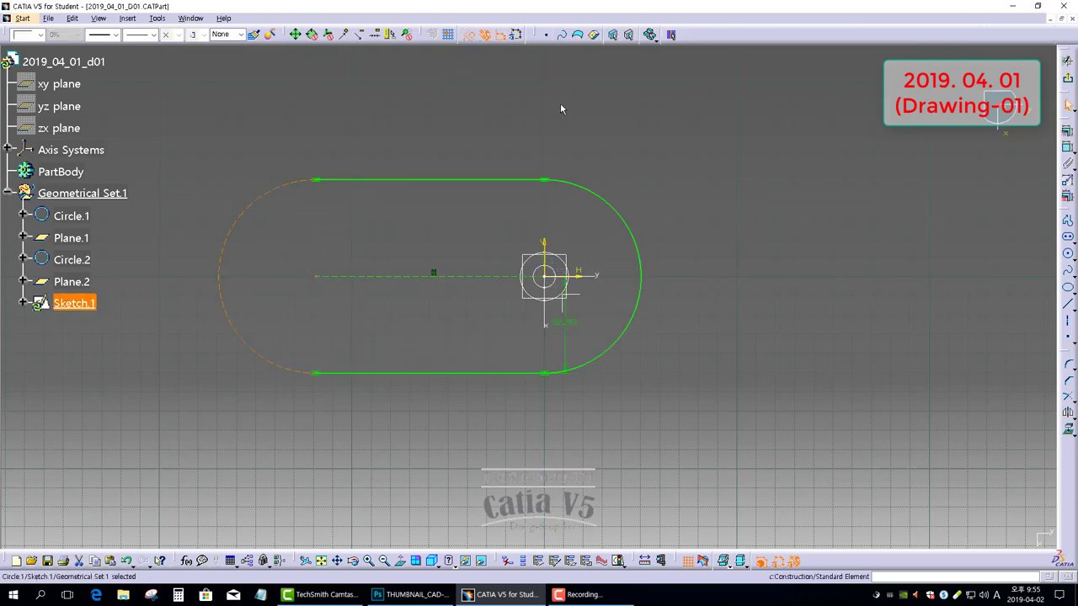
pyautogui.click(1068, 304)
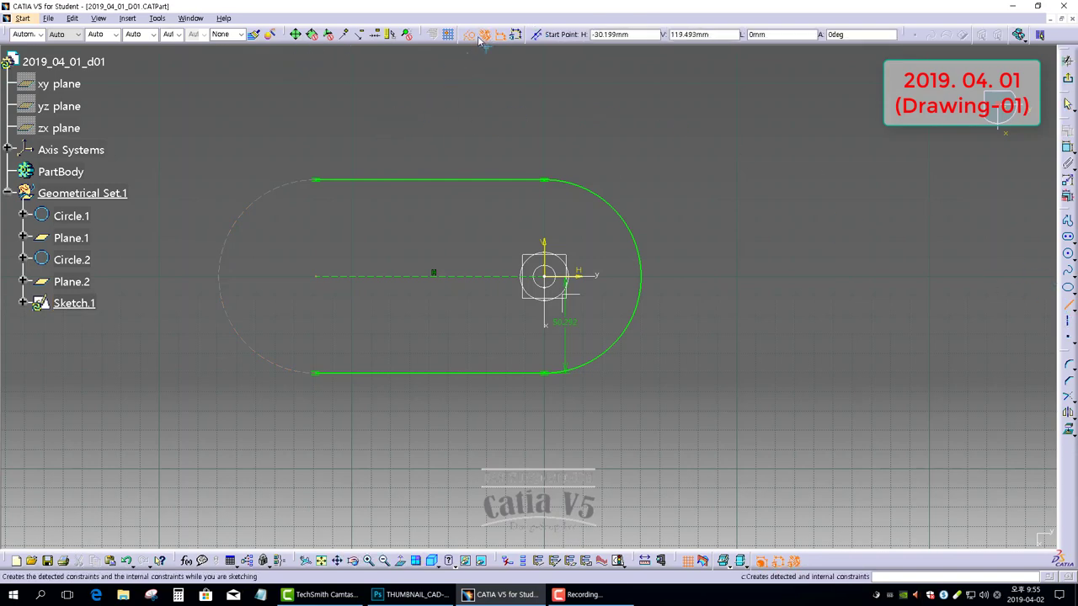
pyautogui.click(316, 180)
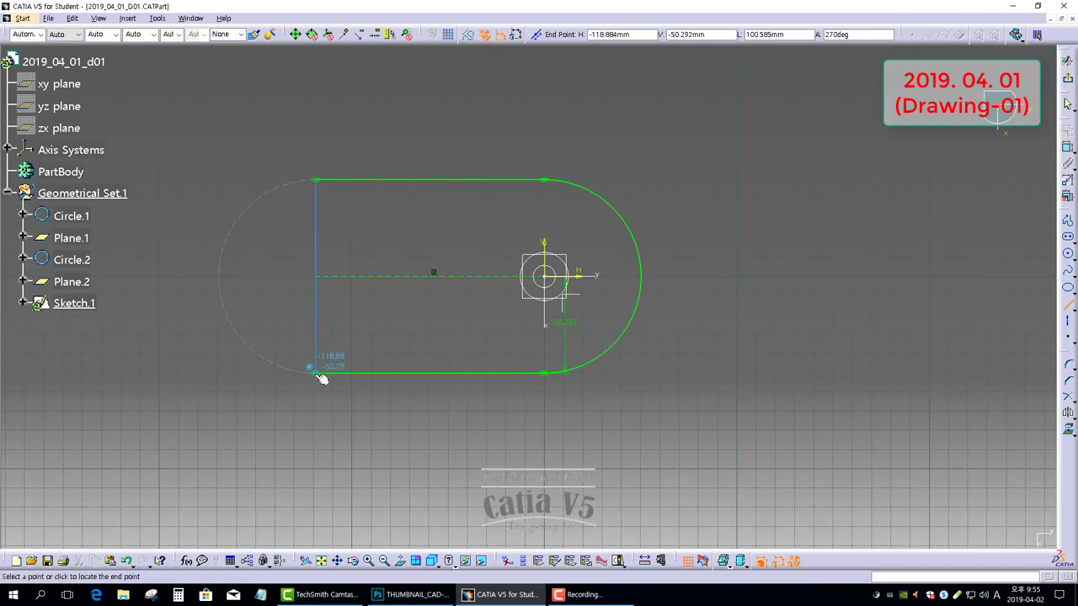
pyautogui.click(316, 373)
pyautogui.click(737, 177)
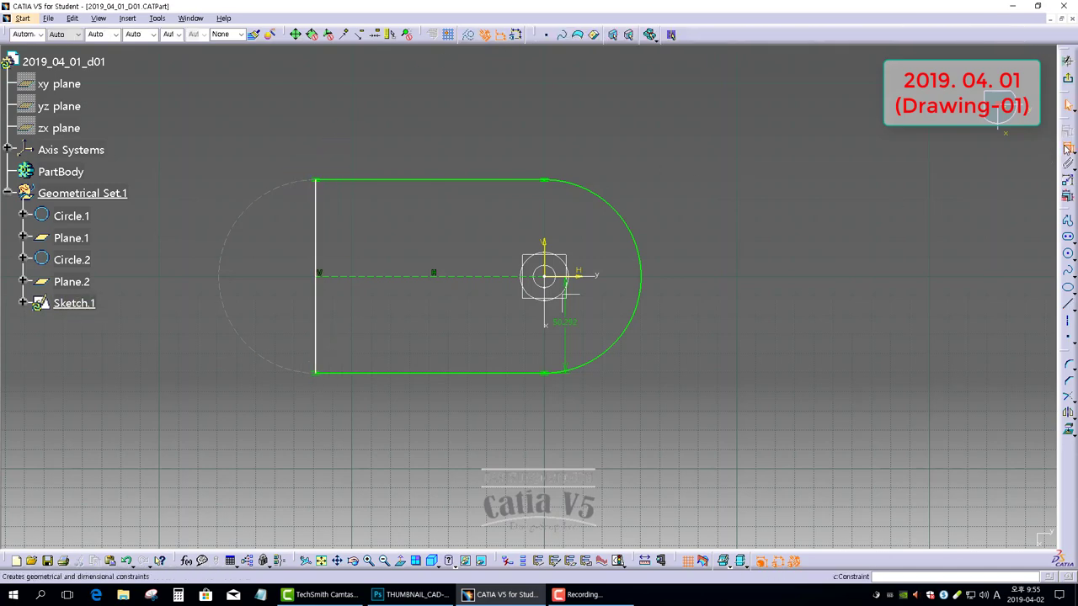
# Step: Dimension the vertical closing line from the V axis and set the distance to 97 mm
pyautogui.click(1067, 149)
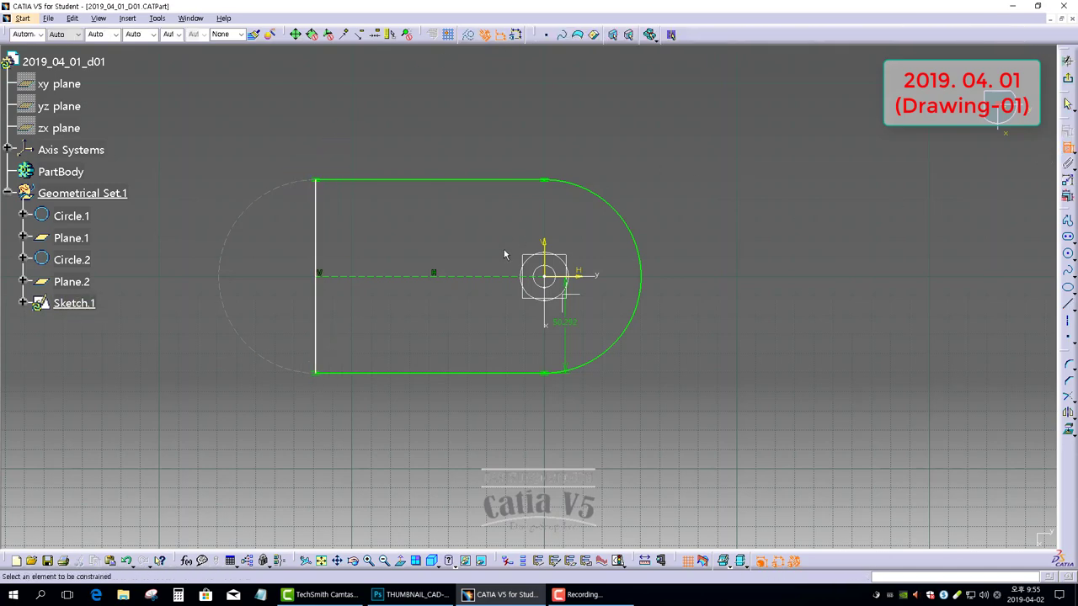
pyautogui.click(317, 303)
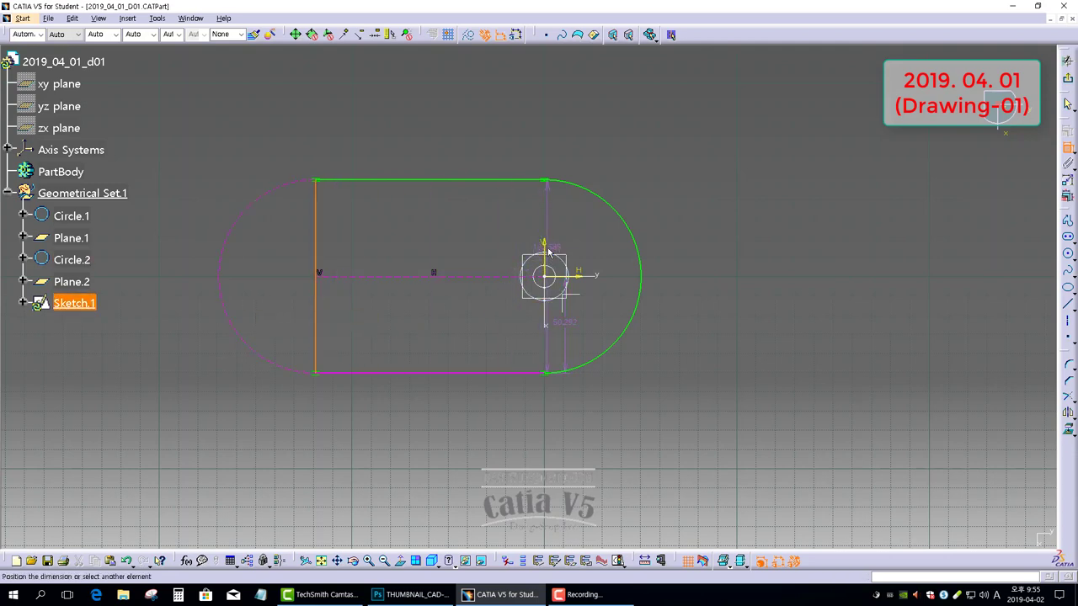
pyautogui.click(455, 118)
pyautogui.doubleClick(454, 115)
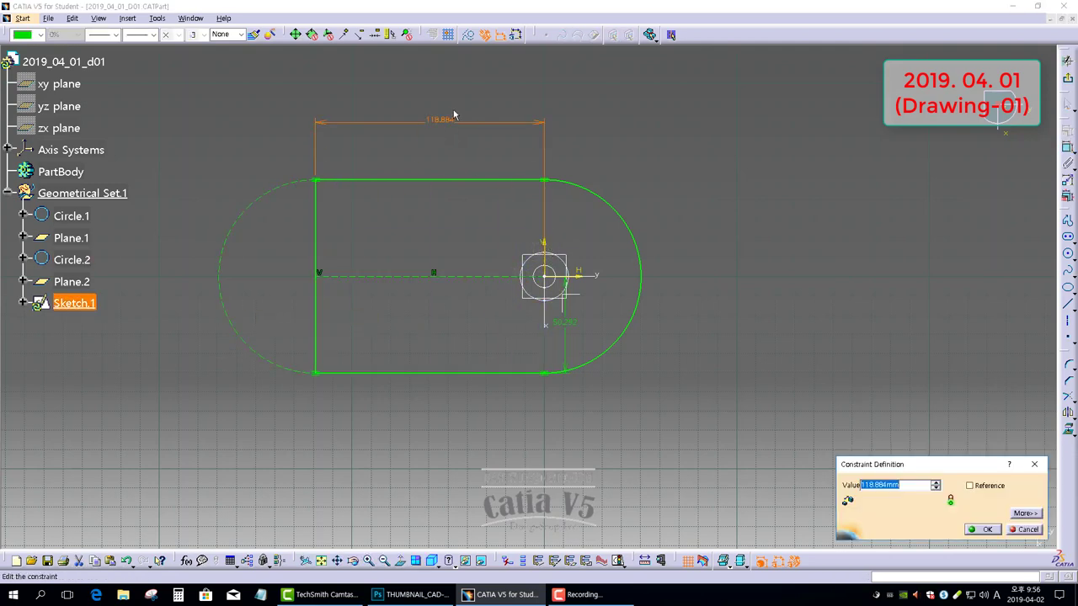
pyautogui.write('97')
pyautogui.press('Return')
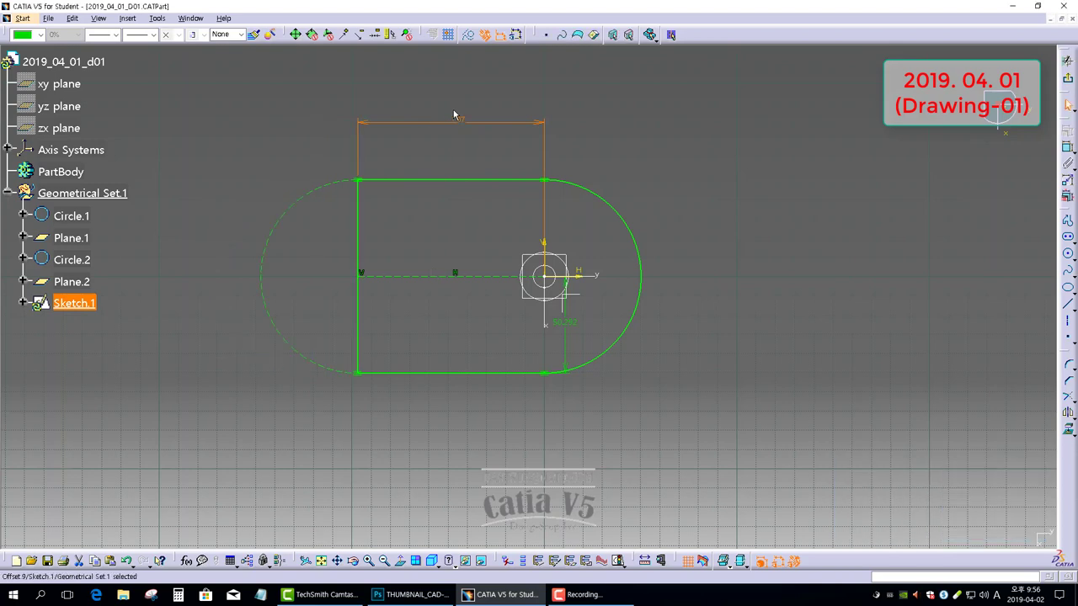
# Step: Set the elongated profile's radius dimension to 62.5 mm and exit the sketch
pyautogui.doubleClick(569, 322)
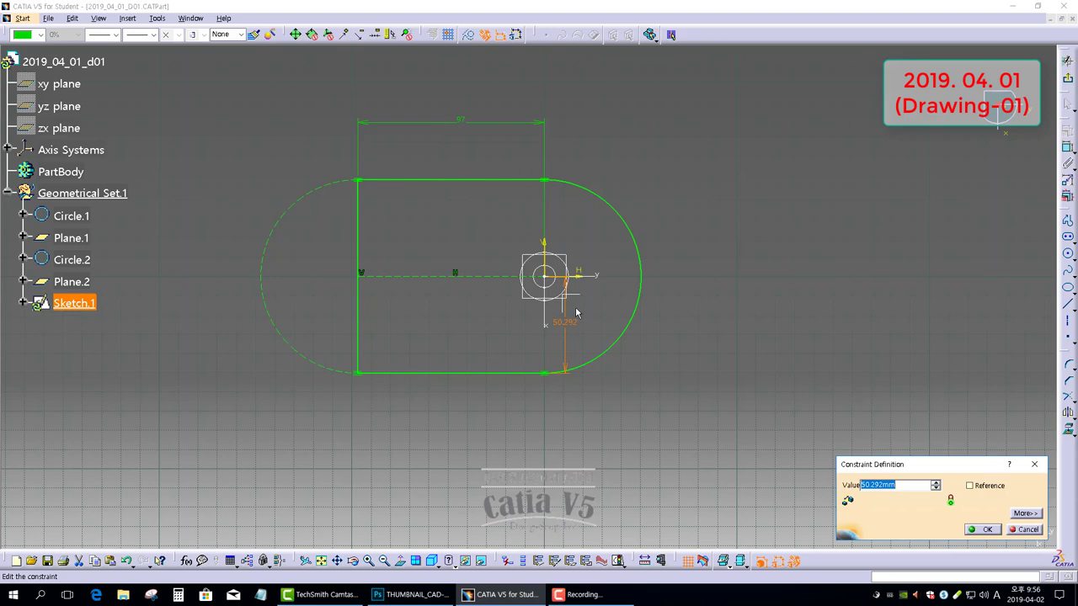
pyautogui.write('159.5-97')
pyautogui.press('Return')
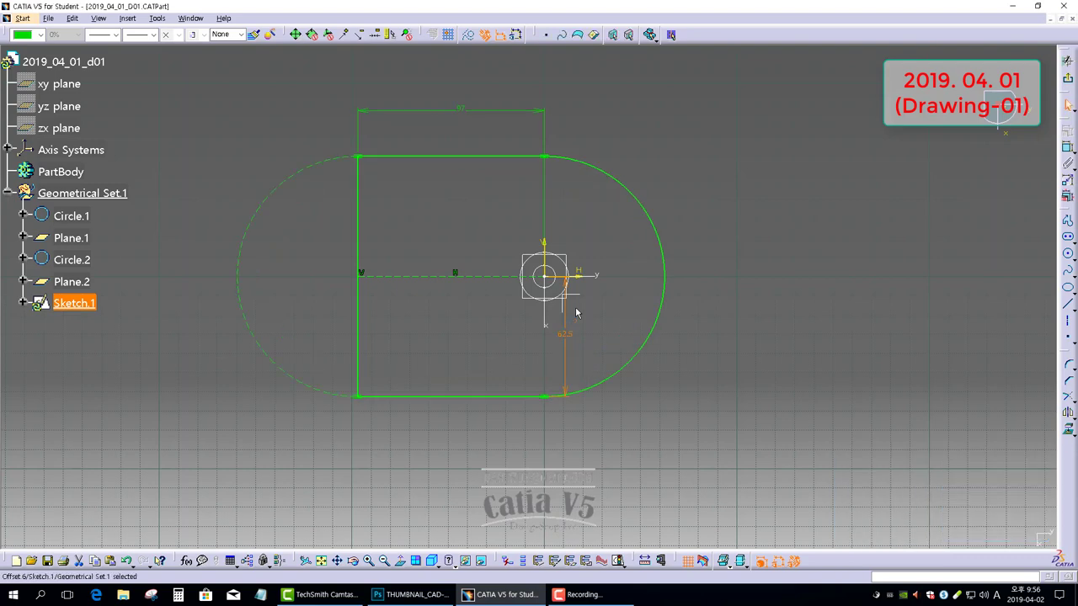
pyautogui.click(711, 407)
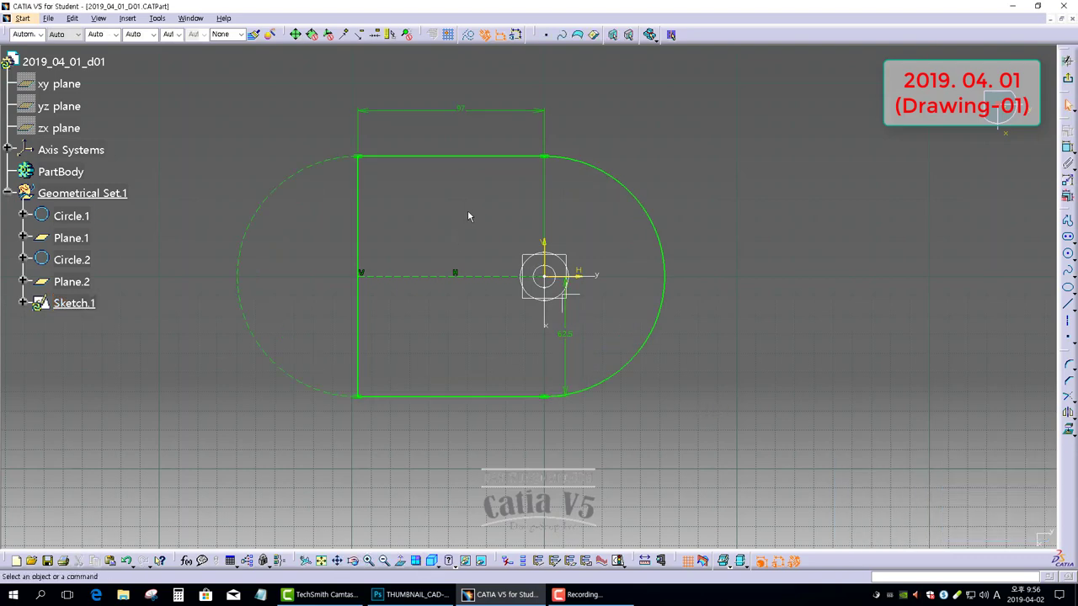
pyautogui.click(1067, 79)
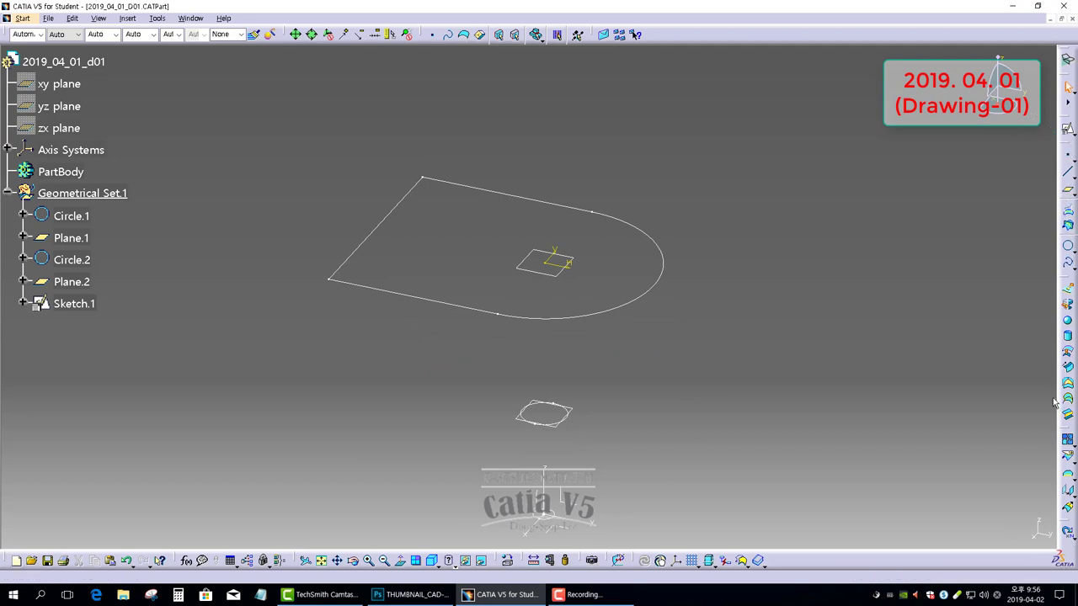
# Step: Round the vertices of Sketch.1 with a Corner On Support, using Corner On Vertex and a 32.5 mm radius
pyautogui.click(1073, 250)
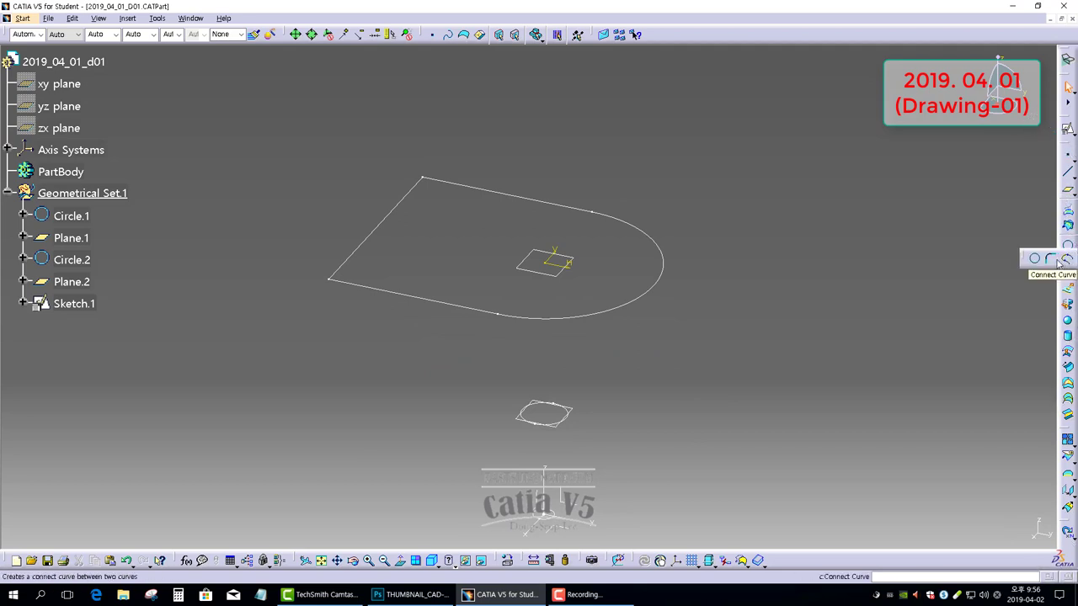
pyautogui.click(1051, 258)
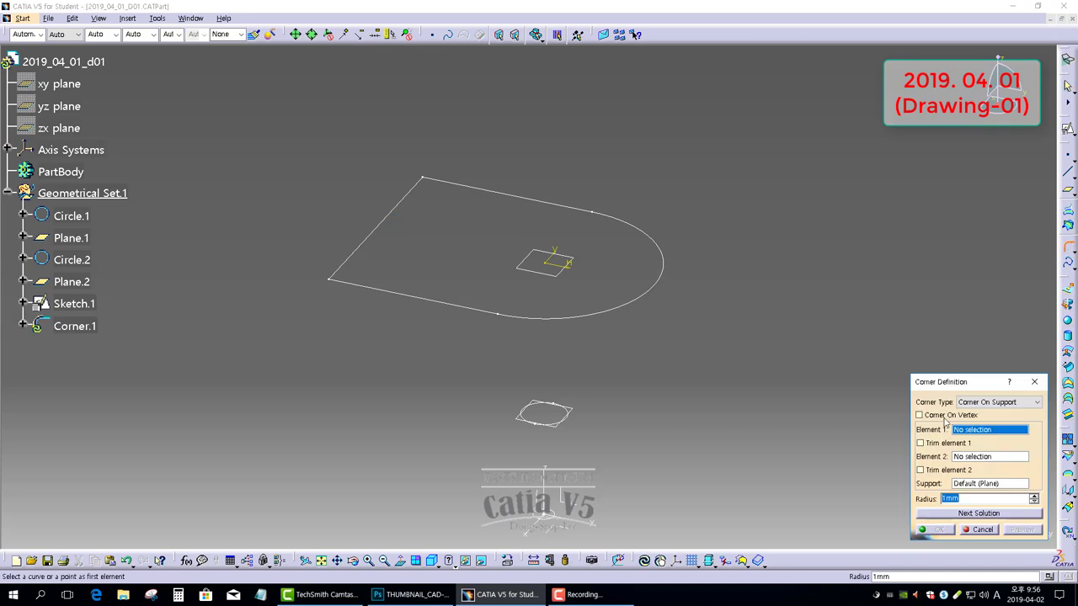
pyautogui.click(408, 196)
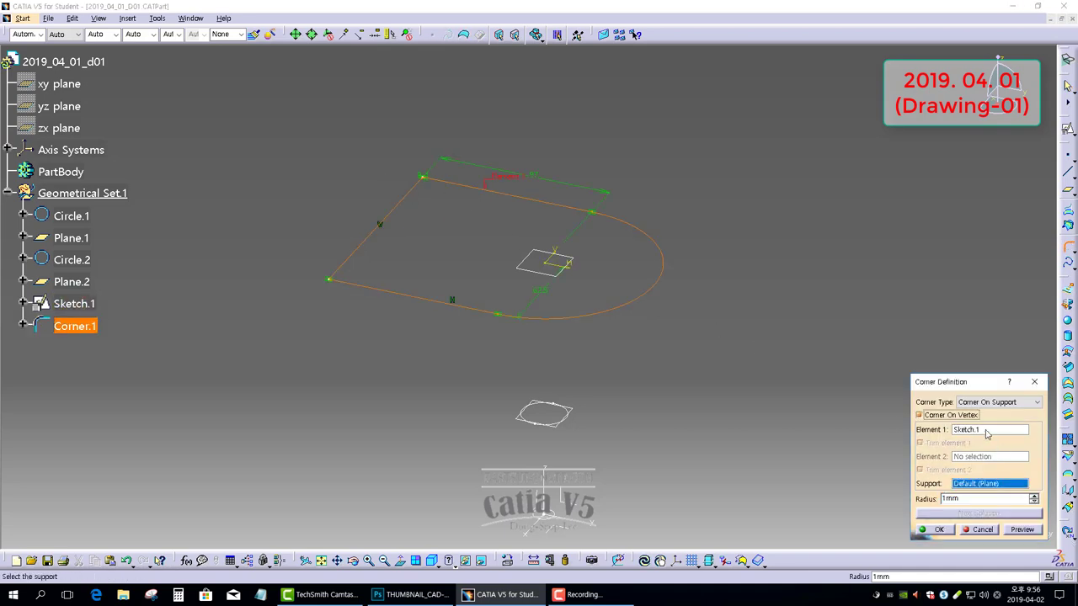
pyautogui.moveTo(974, 499); pyautogui.dragTo(853, 463)
pyautogui.write('140-75')
pyautogui.press('Return')
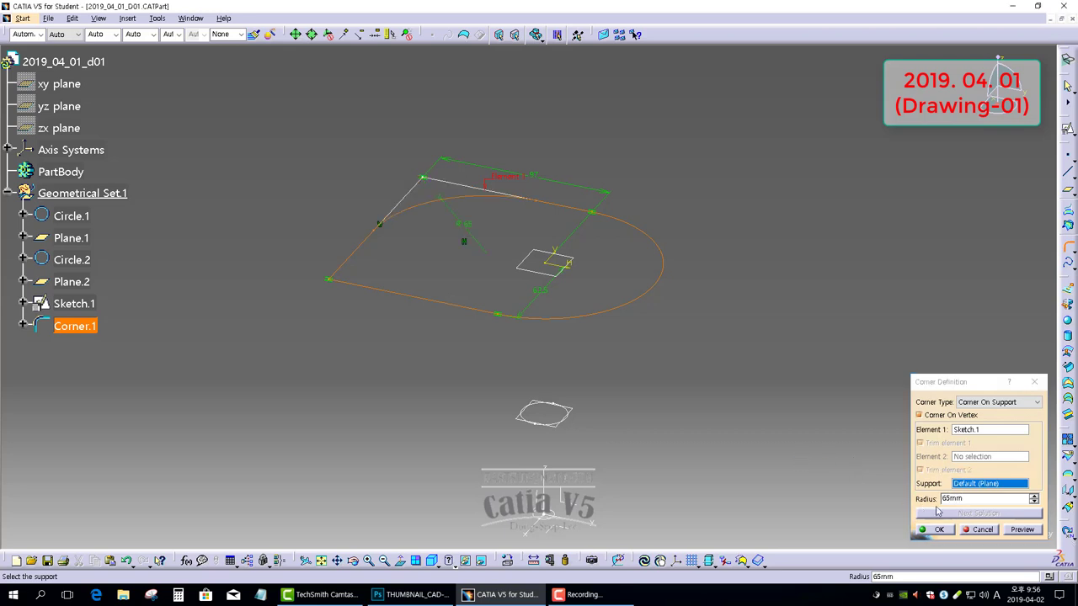
pyautogui.write('32.5')
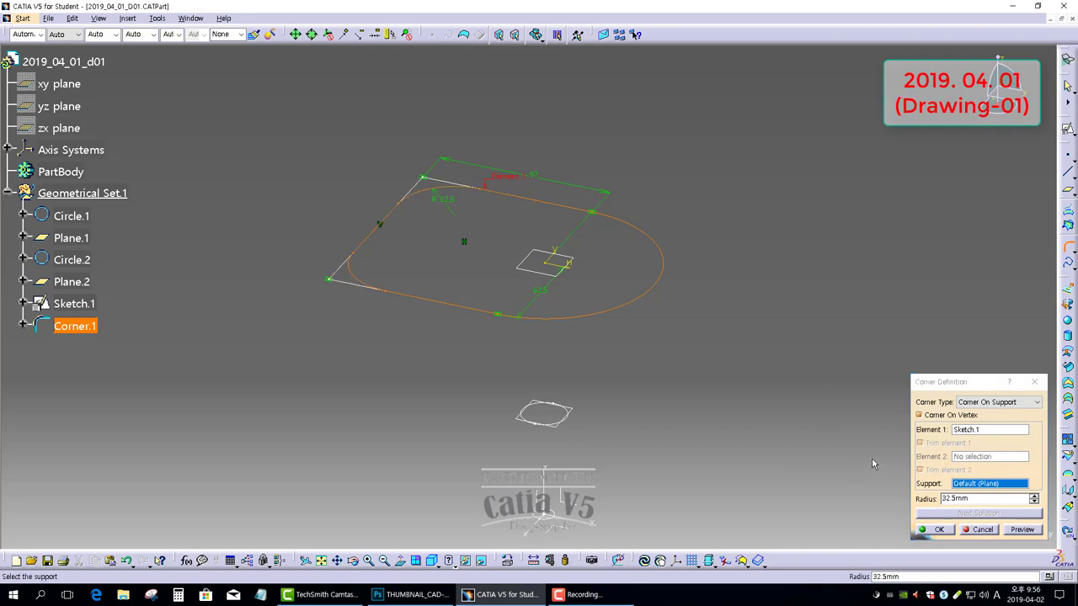
pyautogui.click(937, 529)
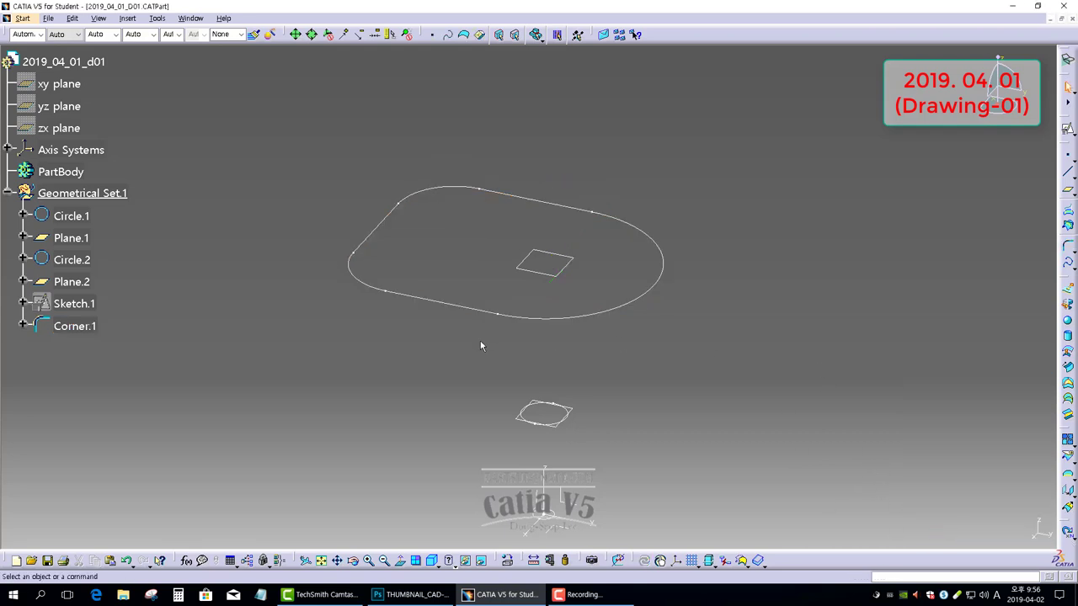
# Step: Open another positioned sketch on Plane.2 with swapped axes and reversed V, so H follows the y axis
pyautogui.moveTo(481, 347); pyautogui.dragTo(498, 362, button='middle')
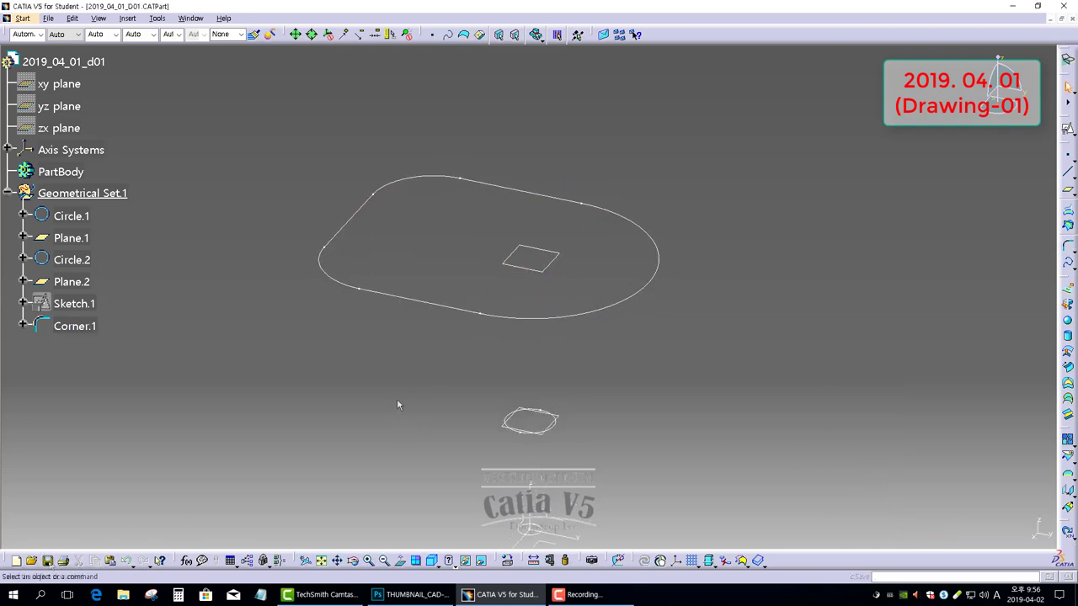
pyautogui.moveTo(434, 381); pyautogui.dragTo(505, 378, button='middle')
pyautogui.click(1066, 142)
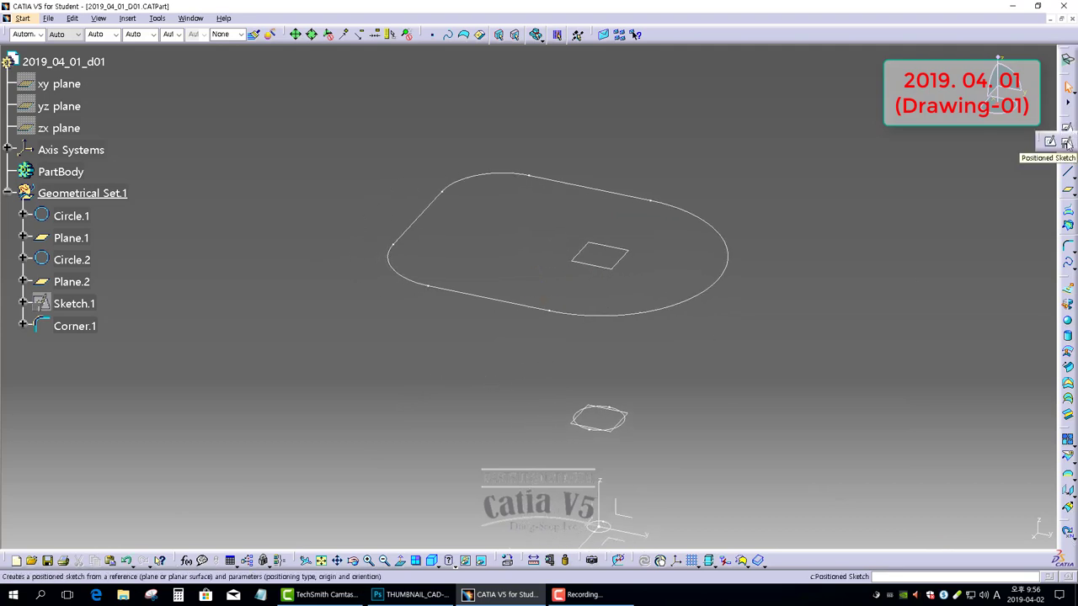
pyautogui.click(1067, 144)
pyautogui.click(600, 266)
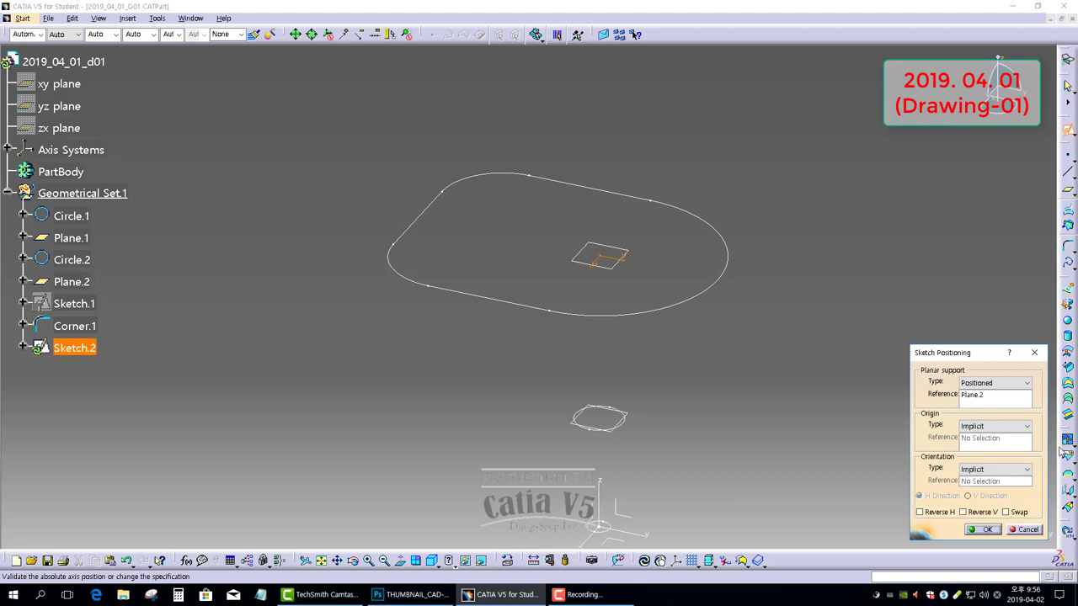
pyautogui.click(980, 529)
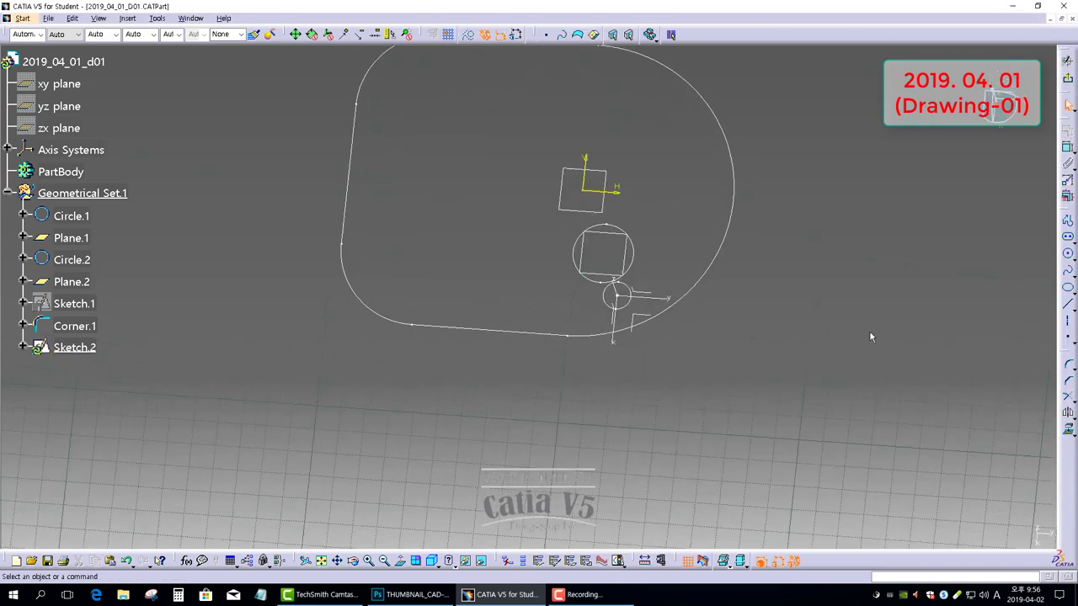
# Step: Sketch an elongated hole around the rounded profile, from the origin toward negative H, about 123 mm between centers and 74 mm radius
pyautogui.click(1068, 240)
pyautogui.click(581, 284)
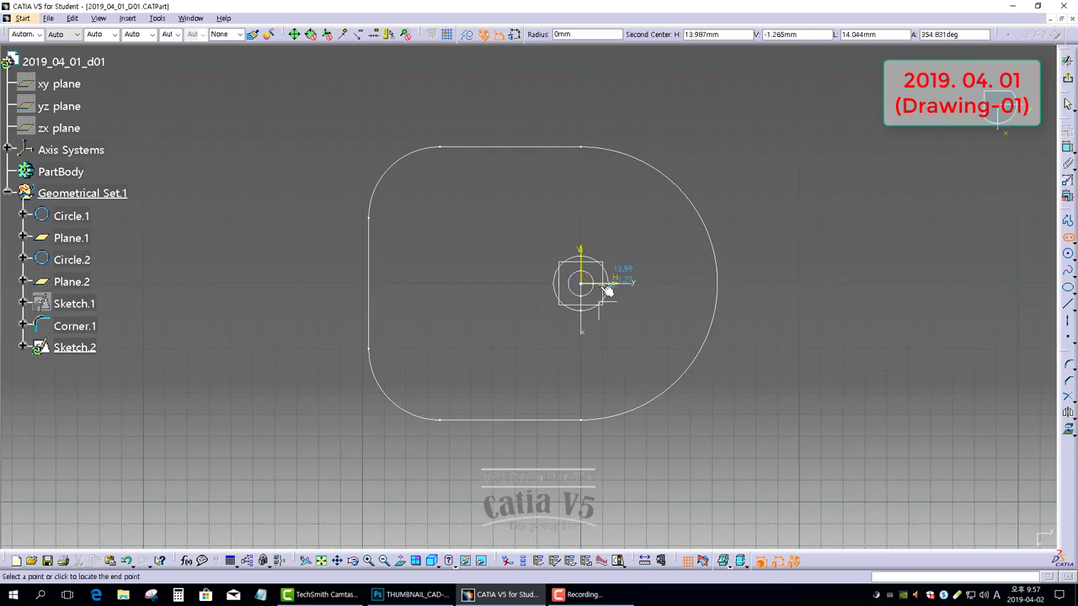
pyautogui.click(313, 283)
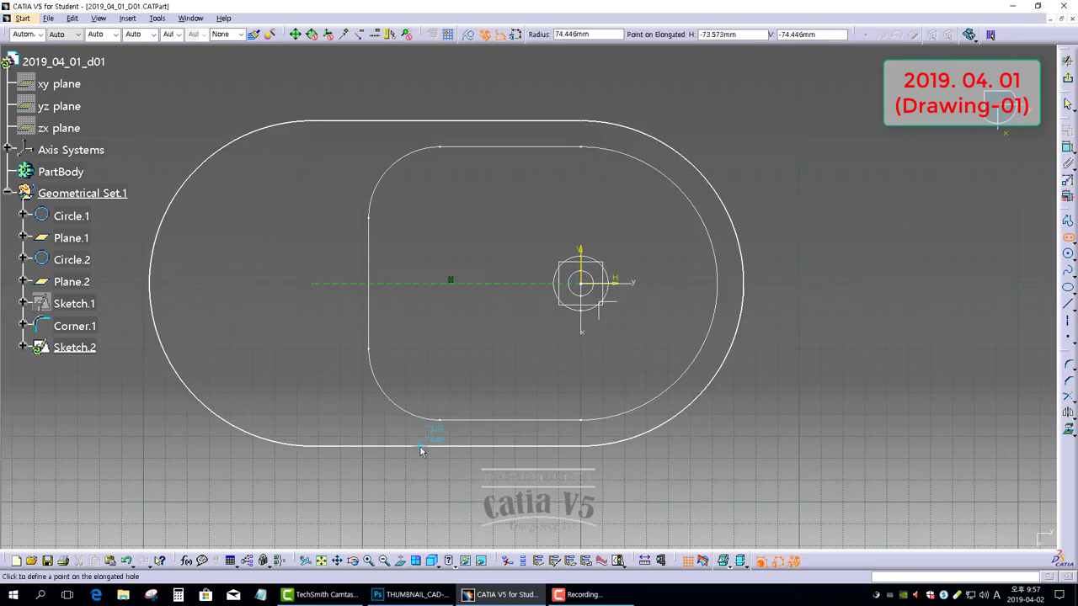
pyautogui.click(421, 453)
# Step: Set the outer elongated hole's radius dimension to 70 mm
pyautogui.click(1068, 148)
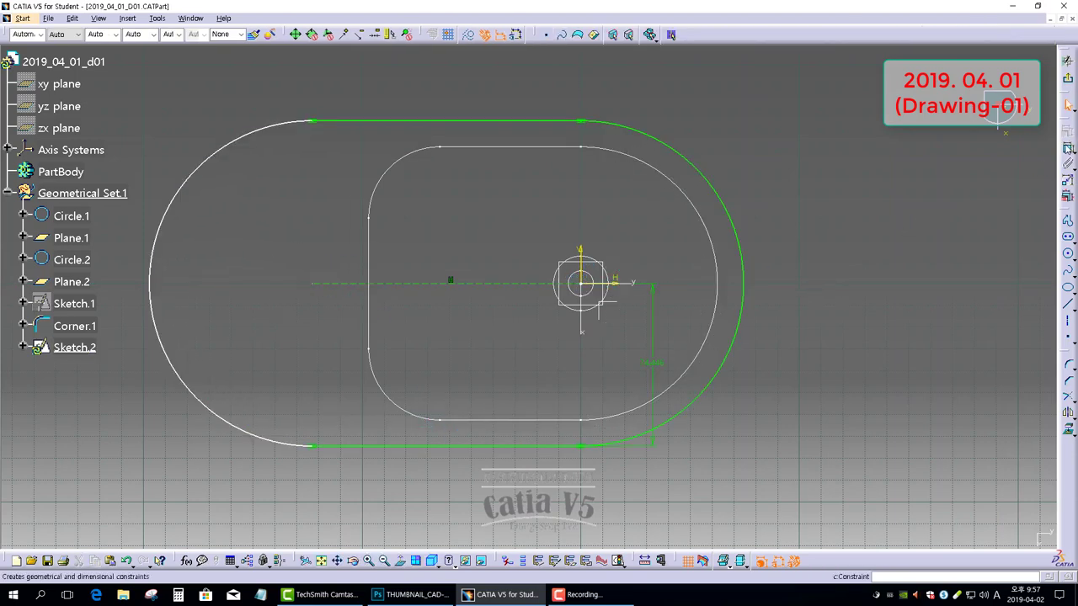
pyautogui.doubleClick(654, 368)
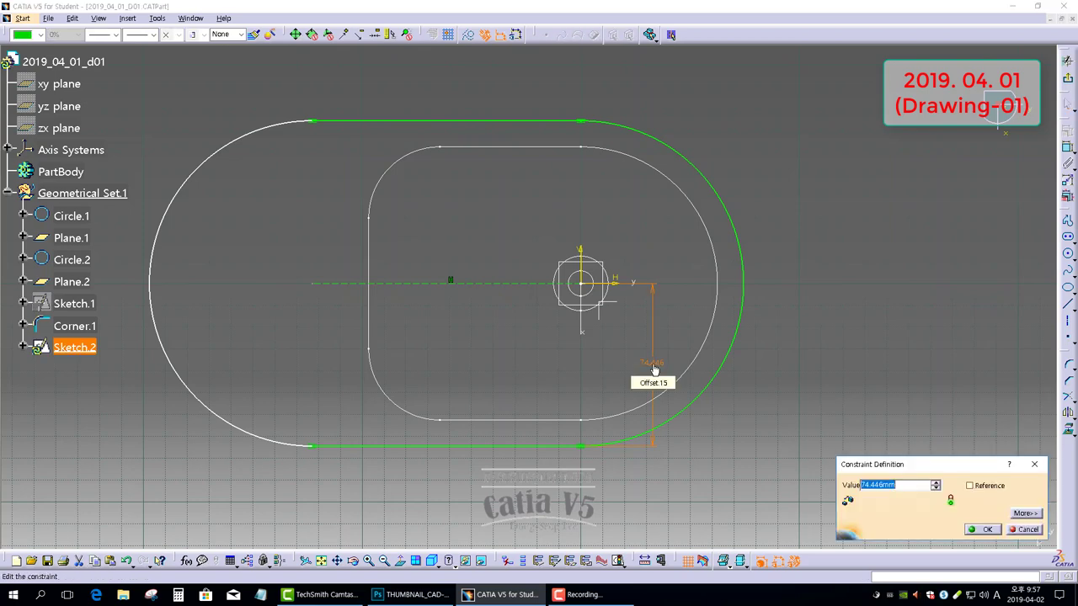
pyautogui.write('70')
pyautogui.press('Return')
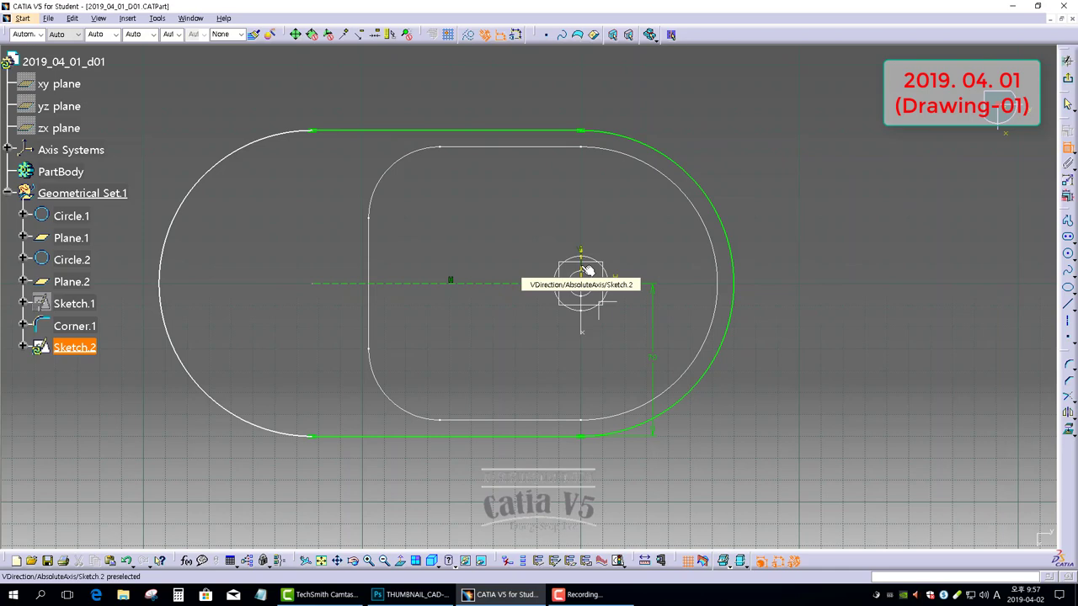
# Step: Dimension the outer elongated hole's overall length between its two end arcs as 195 mm and exit the sketch
pyautogui.click(732, 288)
pyautogui.click(165, 244)
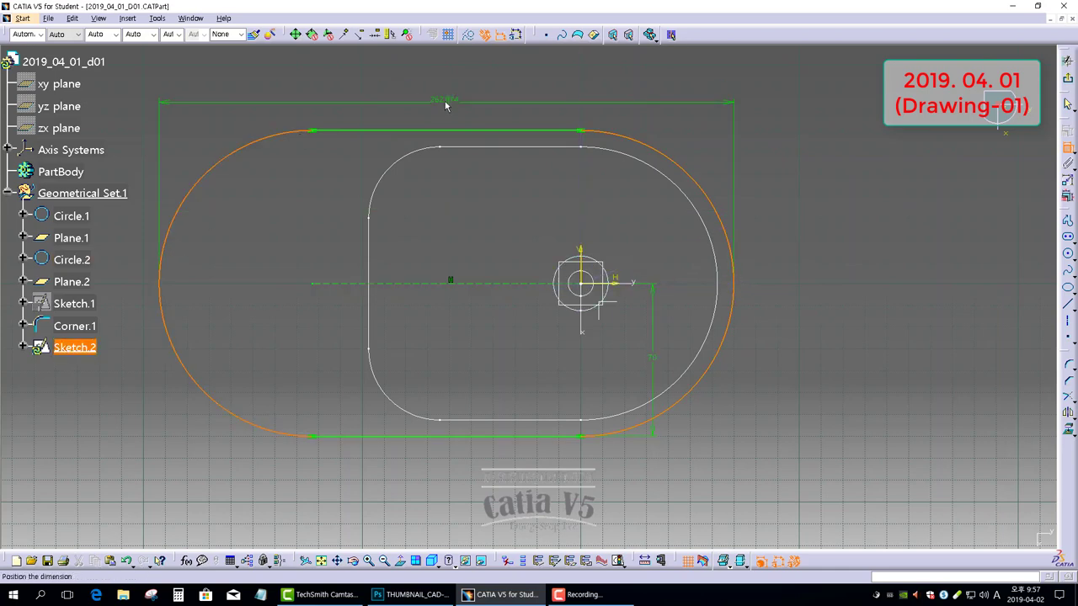
pyautogui.click(446, 97)
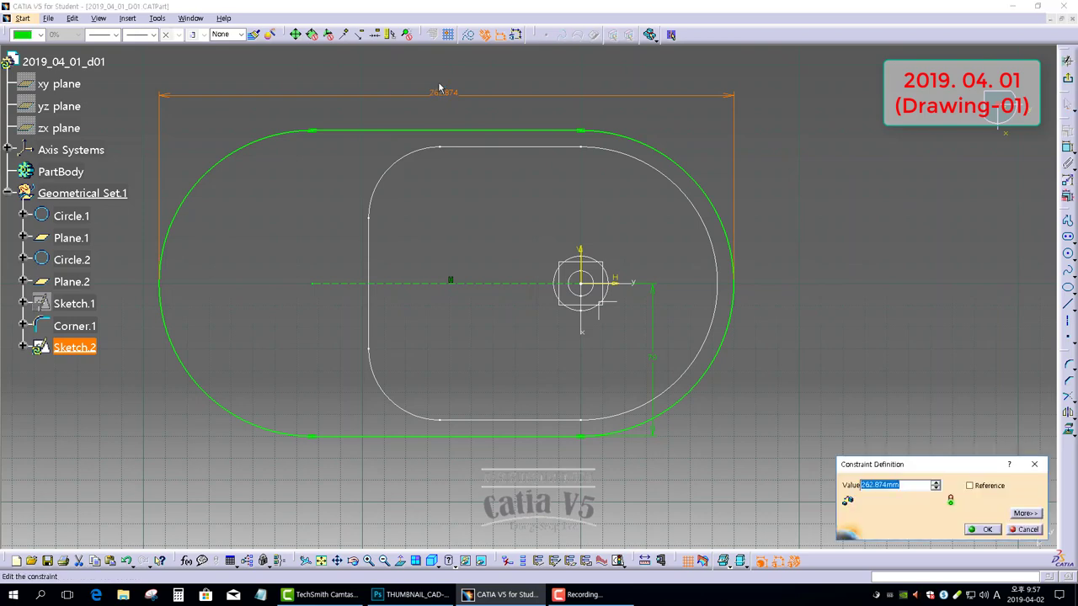
pyautogui.press('Return')
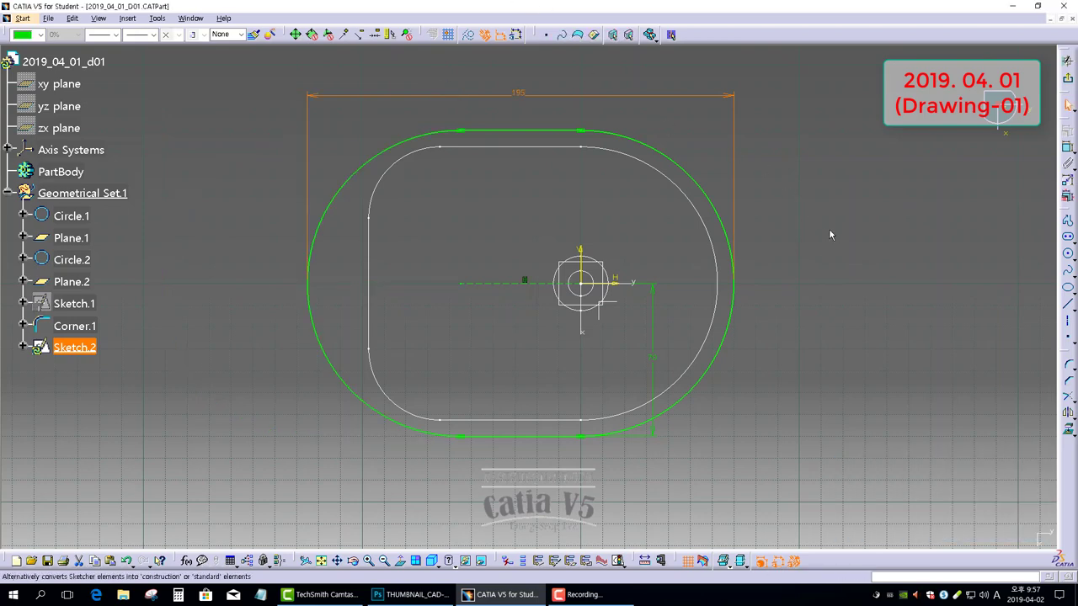
pyautogui.click(1068, 62)
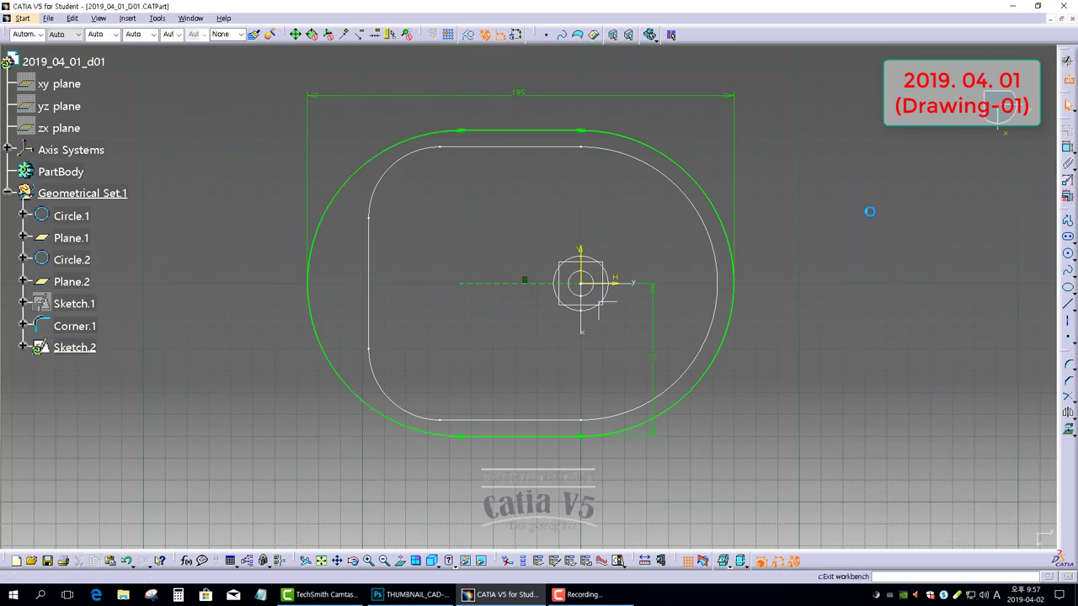
# Step: Open a new positioned sketch on Plane.2 with swapped axes and reversed V, so H follows the y axis
pyautogui.click(754, 424)
pyautogui.moveTo(461, 300)
pyautogui.mouseDown(button='middle')
pyautogui.moveTo(470, 234)
pyautogui.moveTo(468, 262)
pyautogui.mouseUp(button='middle')
pyautogui.click(579, 255)
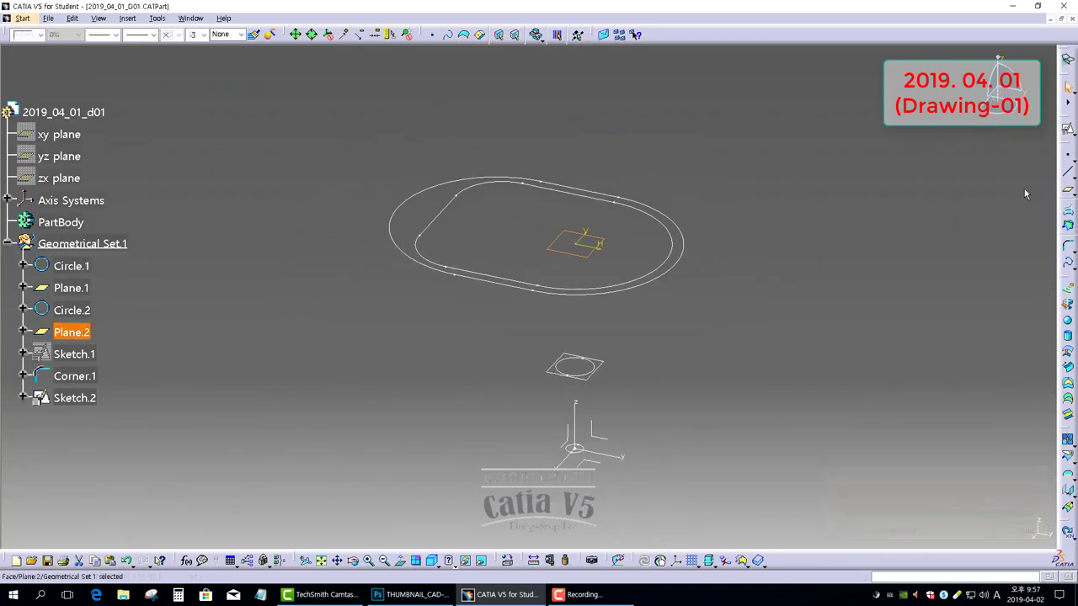
pyautogui.click(1069, 131)
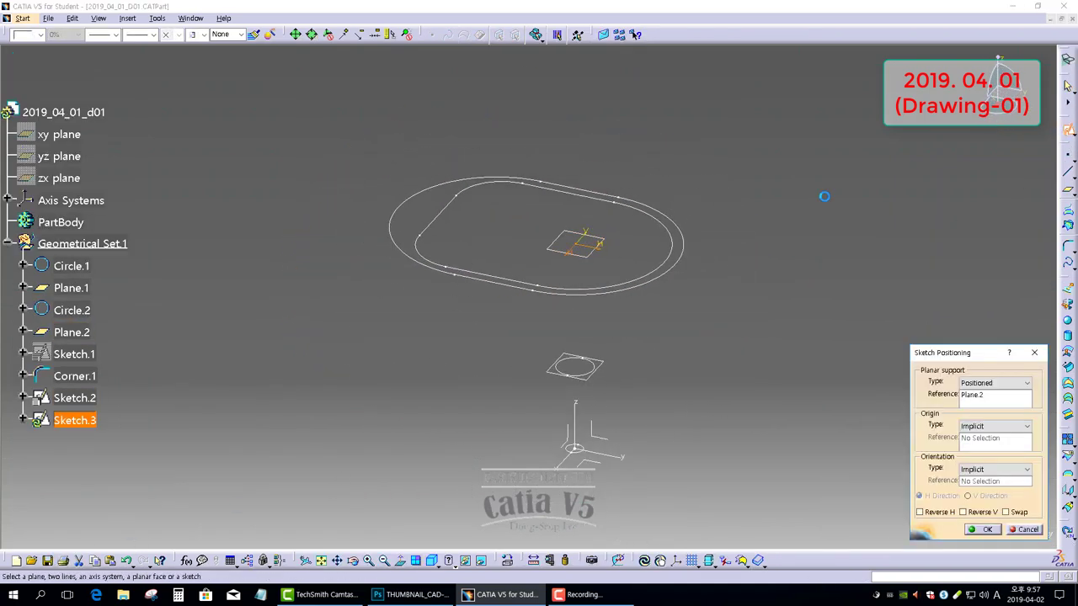
pyautogui.click(987, 530)
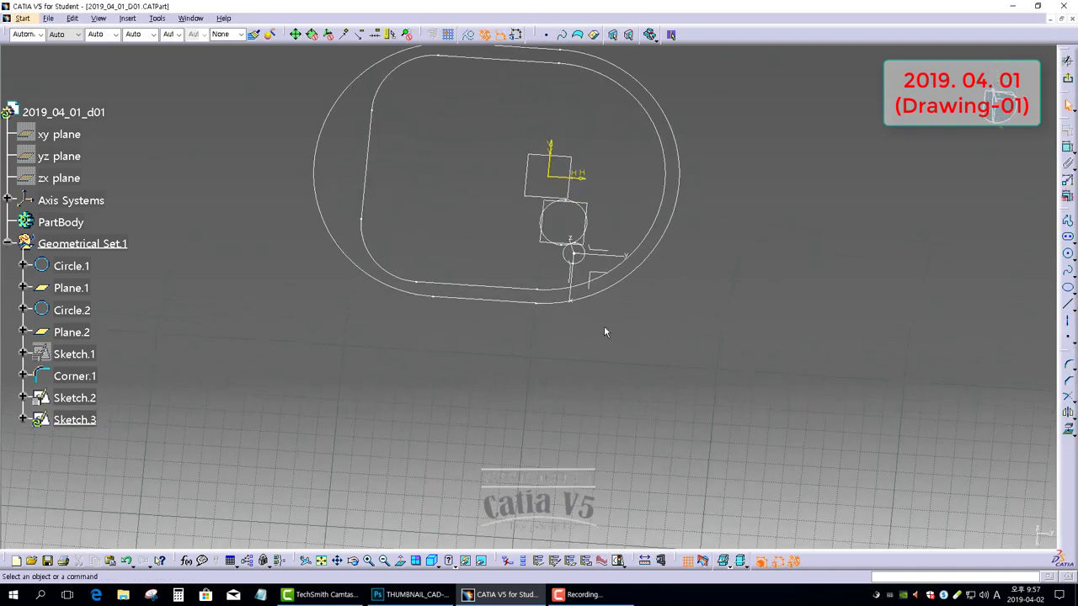
pyautogui.moveTo(566, 328); pyautogui.dragTo(489, 261, button='middle')
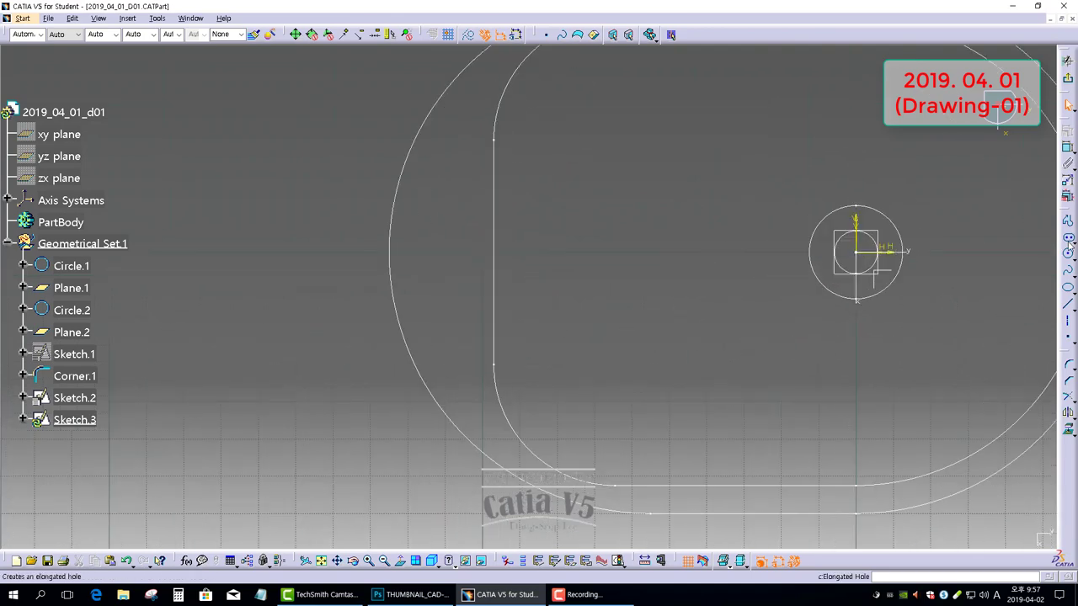
# Step: Sketch a vertical elongated hole inside the outer profile's negative H end, about 42 mm between centers and 4.7 mm radius, and reduce its radius
pyautogui.click(1068, 238)
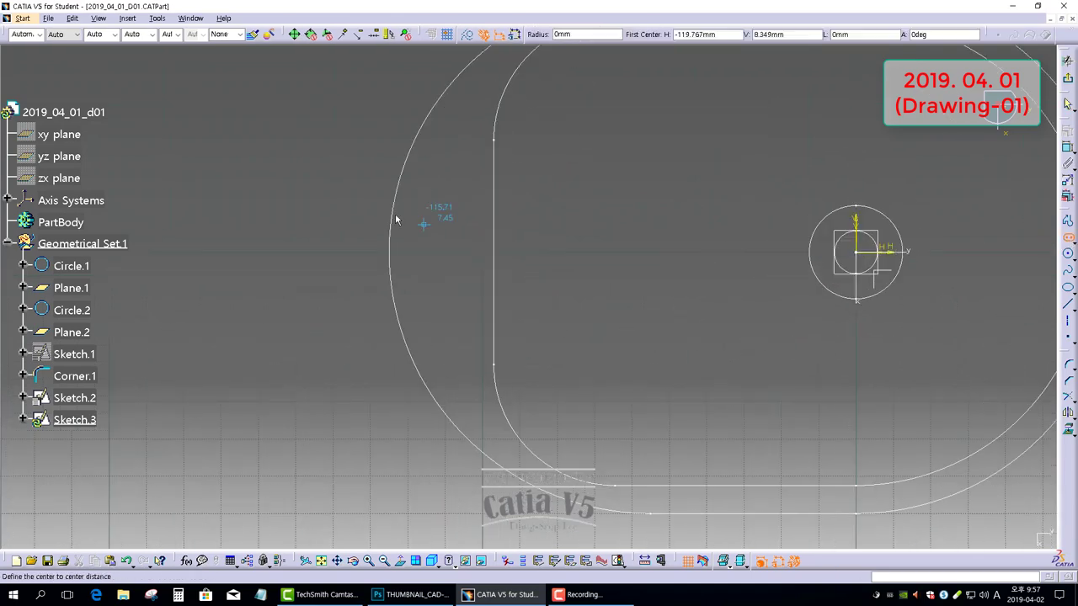
pyautogui.click(448, 175)
pyautogui.click(449, 332)
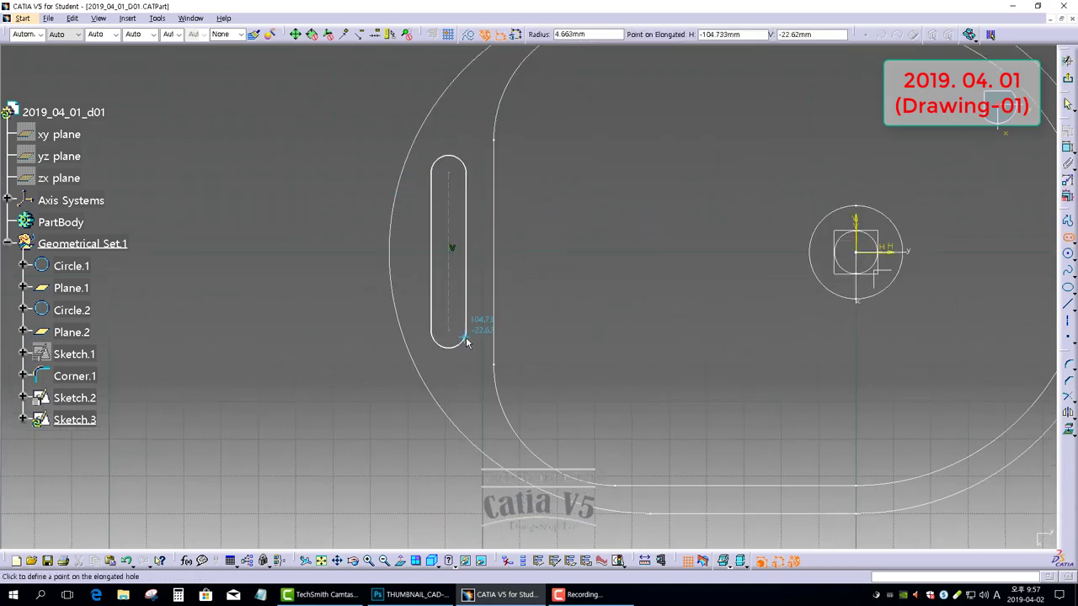
pyautogui.click(468, 336)
pyautogui.doubleClick(456, 170)
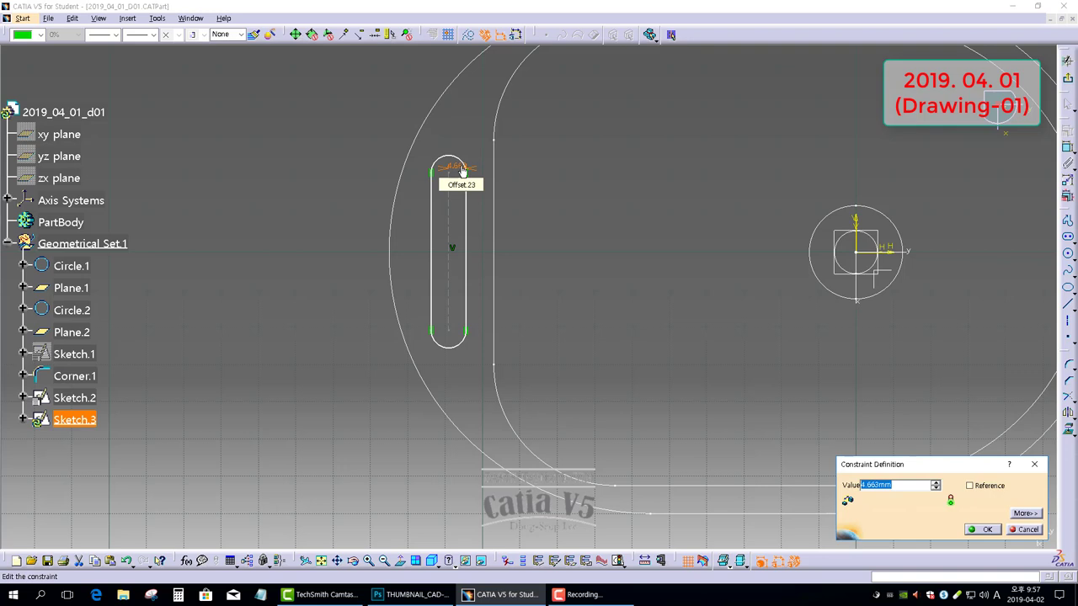
pyautogui.press('Return')
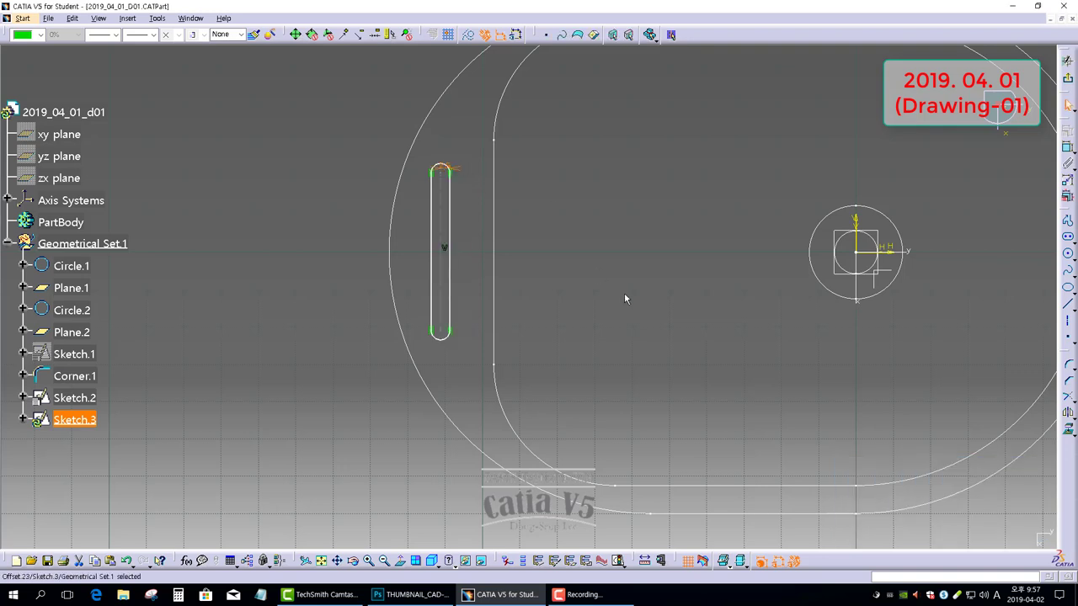
# Step: Constrain the narrow slot's two end centers symmetrically about the H axis
pyautogui.click(441, 171)
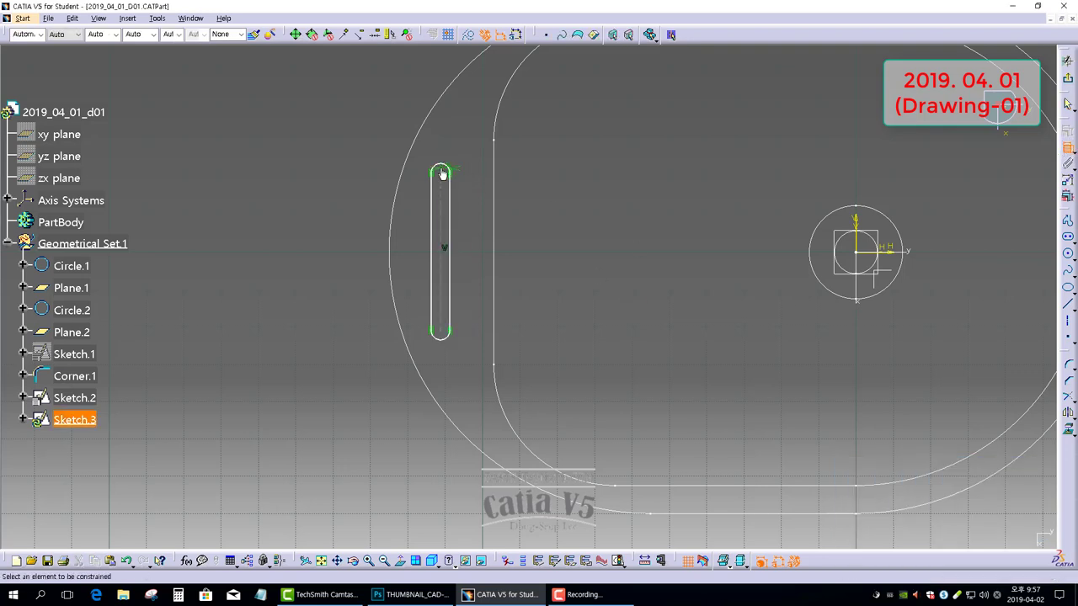
pyautogui.click(446, 335)
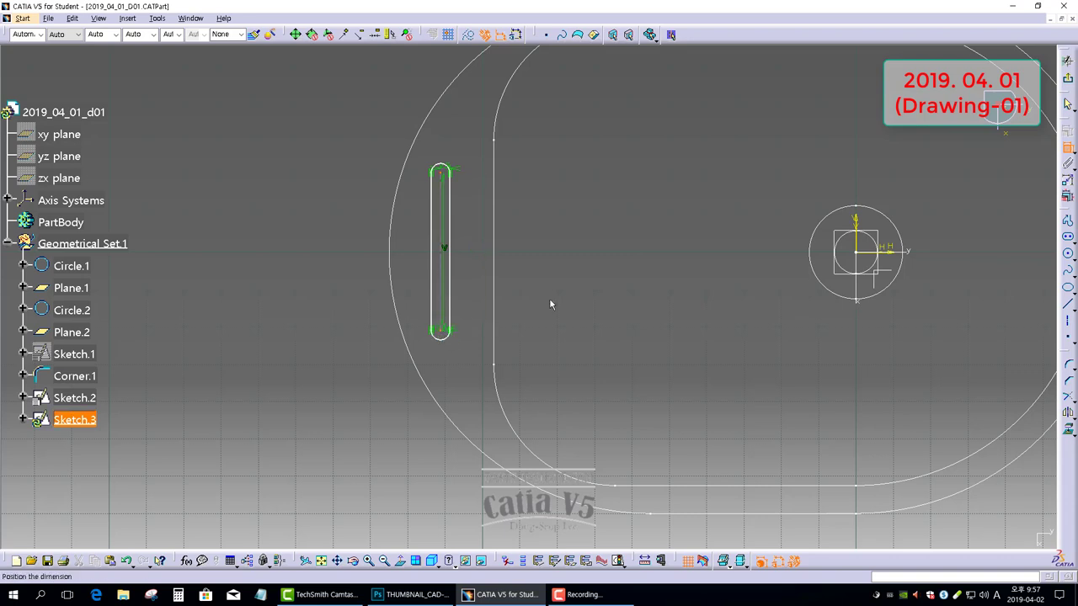
pyautogui.rightClick(597, 256)
pyautogui.click(640, 359)
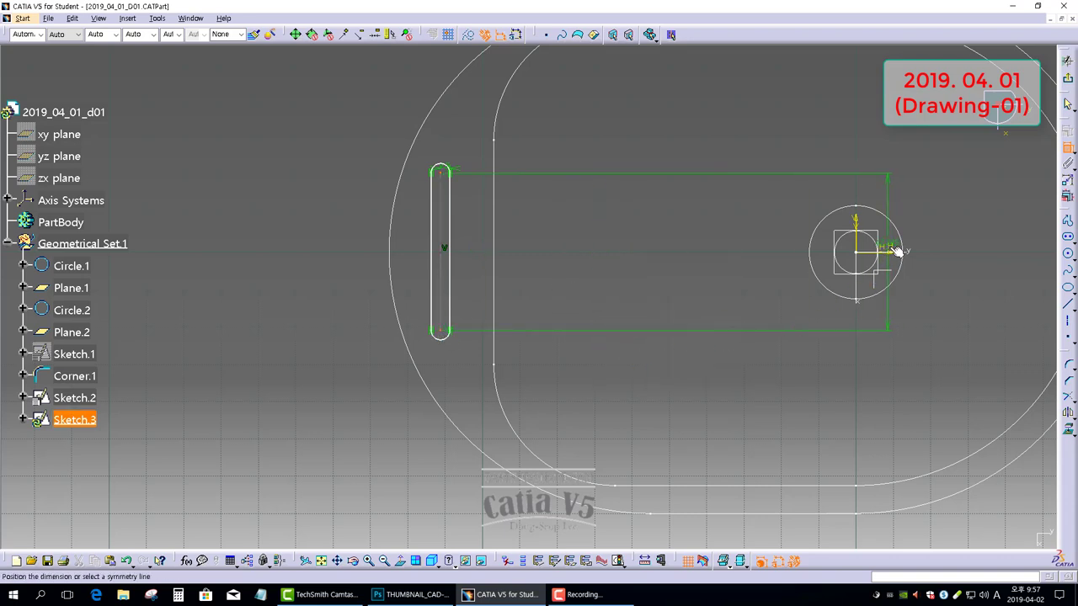
pyautogui.click(890, 250)
# Step: Dimension the distance from the V axis to the slot's centerline as 110 mm
pyautogui.click(1068, 149)
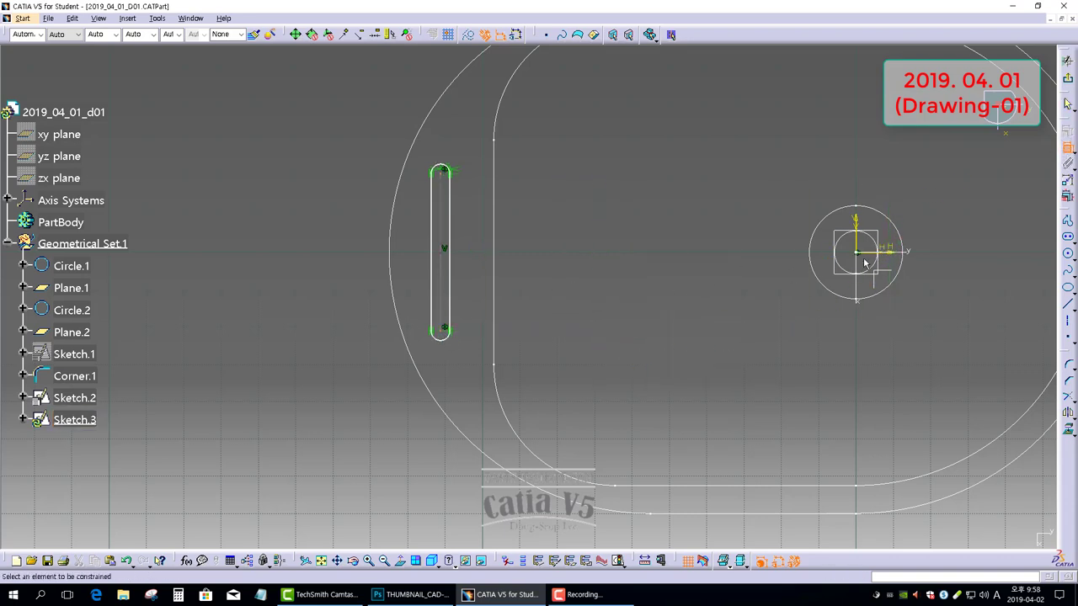
pyautogui.click(863, 249)
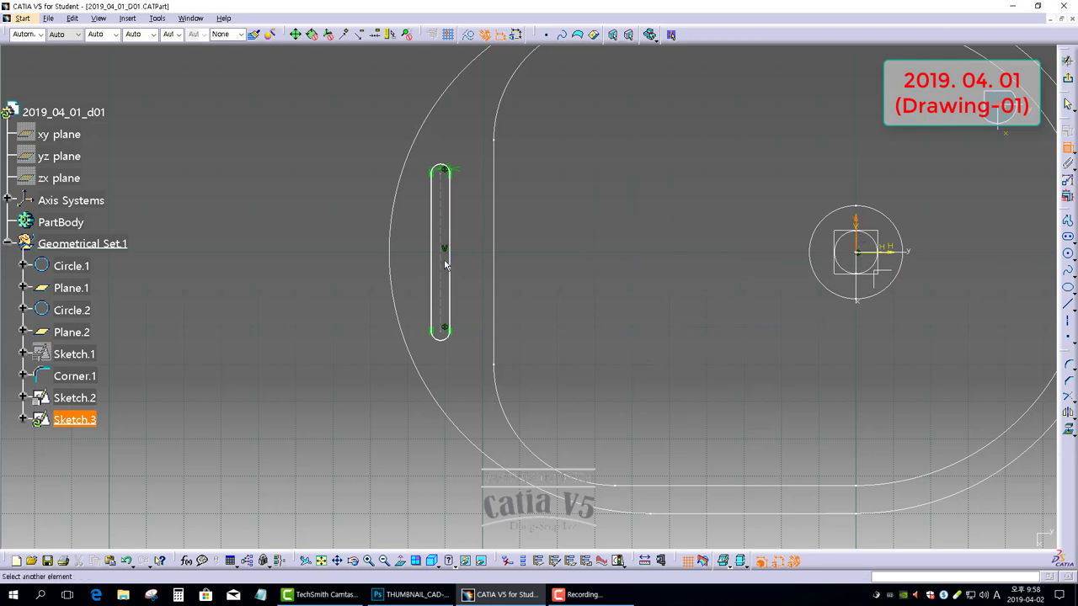
pyautogui.click(448, 273)
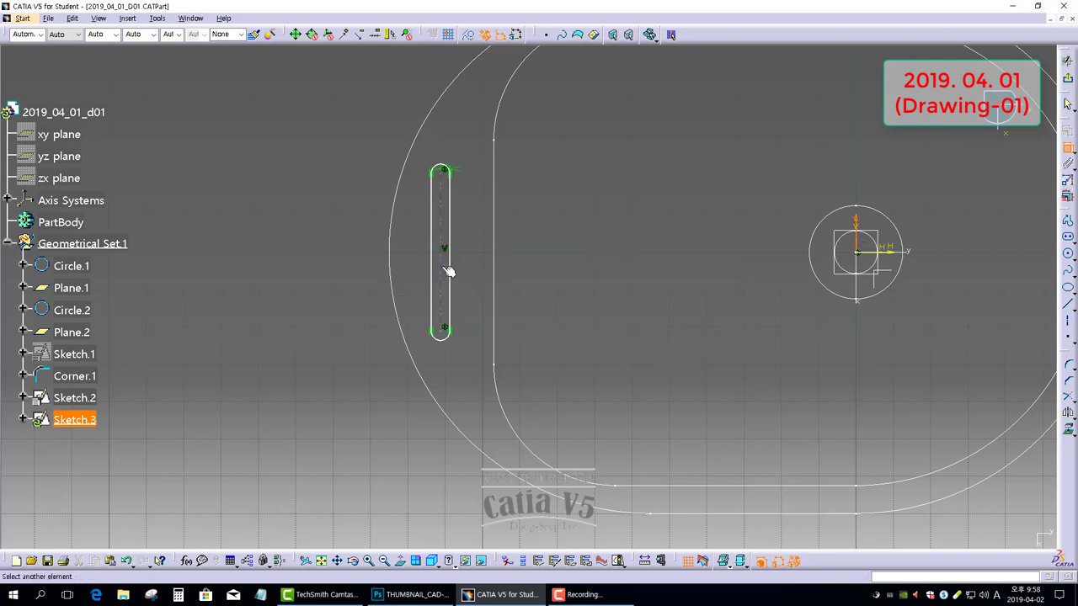
pyautogui.click(590, 377)
pyautogui.doubleClick(582, 374)
pyautogui.write('110')
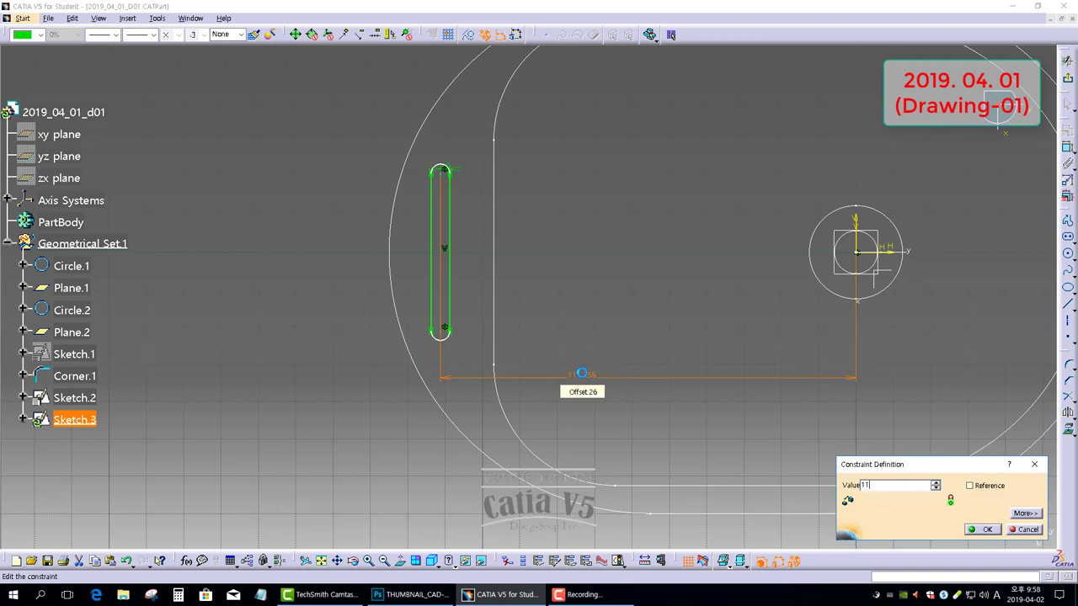
pyautogui.press('Return')
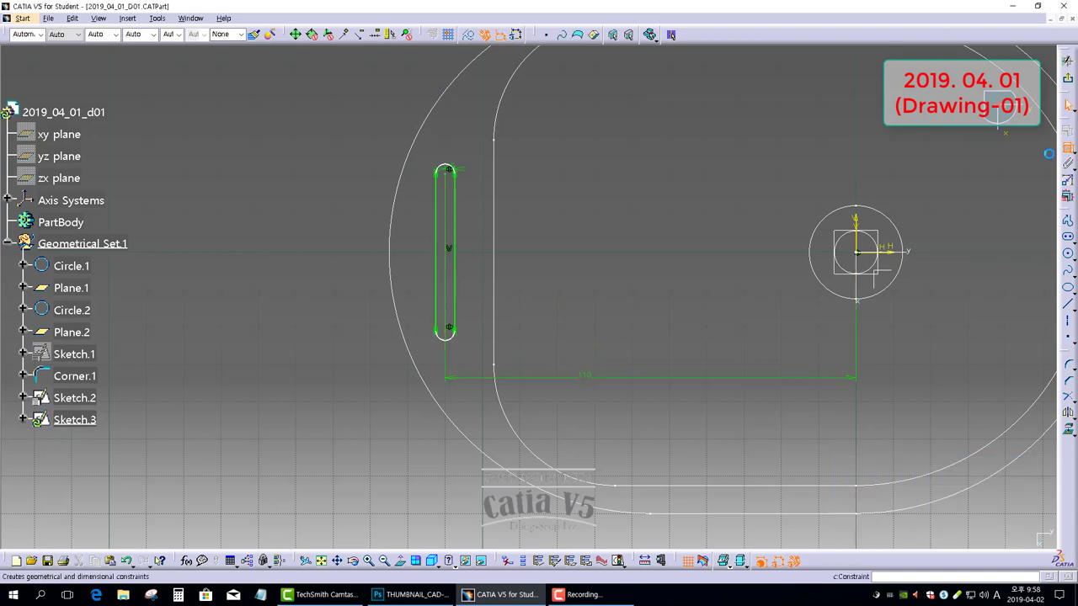
pyautogui.click(1068, 148)
pyautogui.click(452, 168)
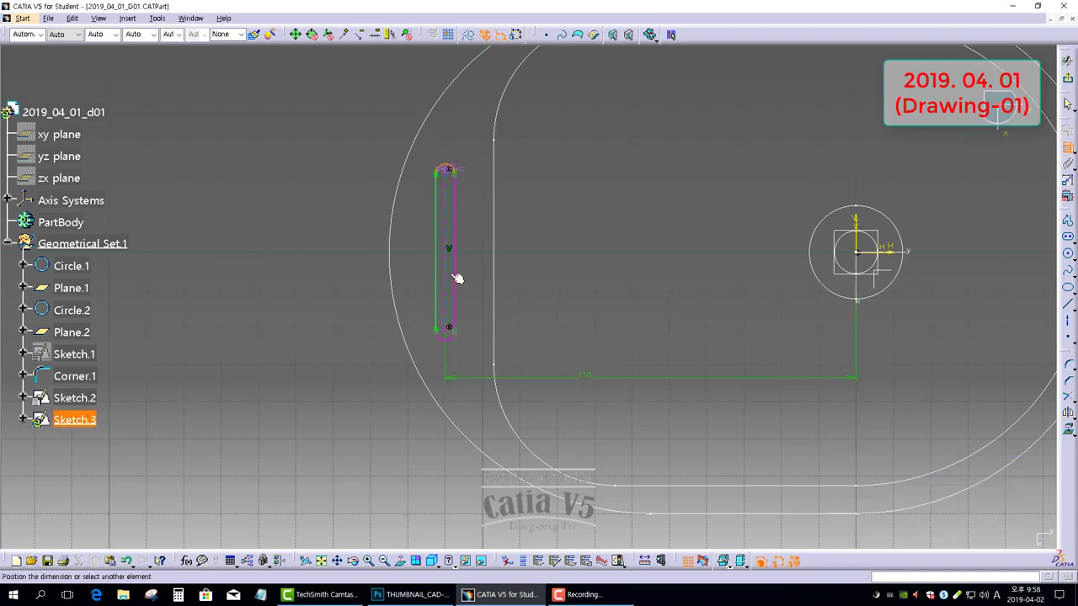
pyautogui.click(448, 335)
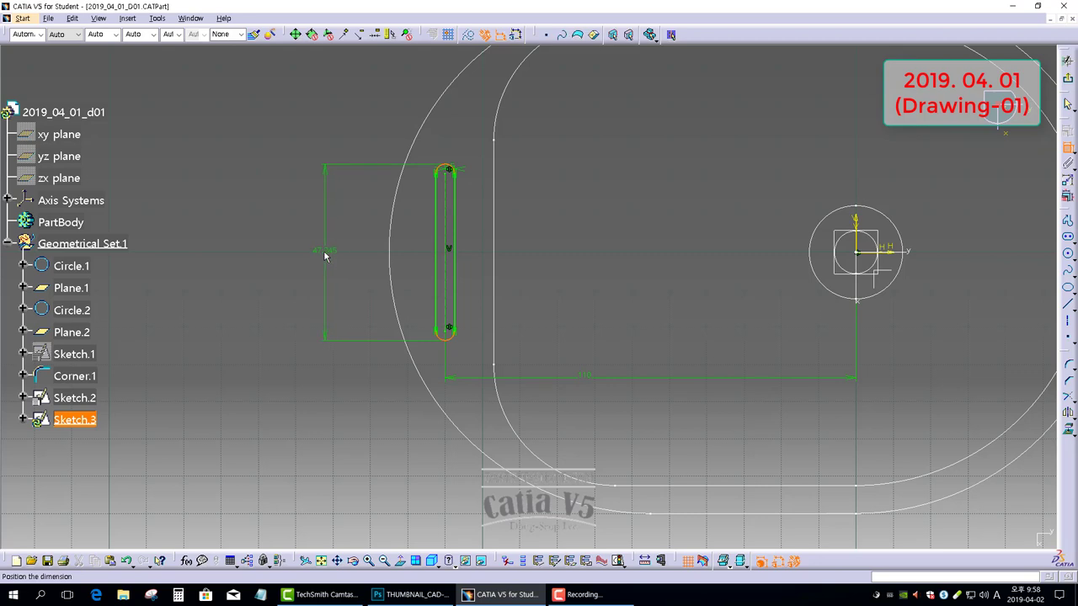
pyautogui.rightClick(325, 256)
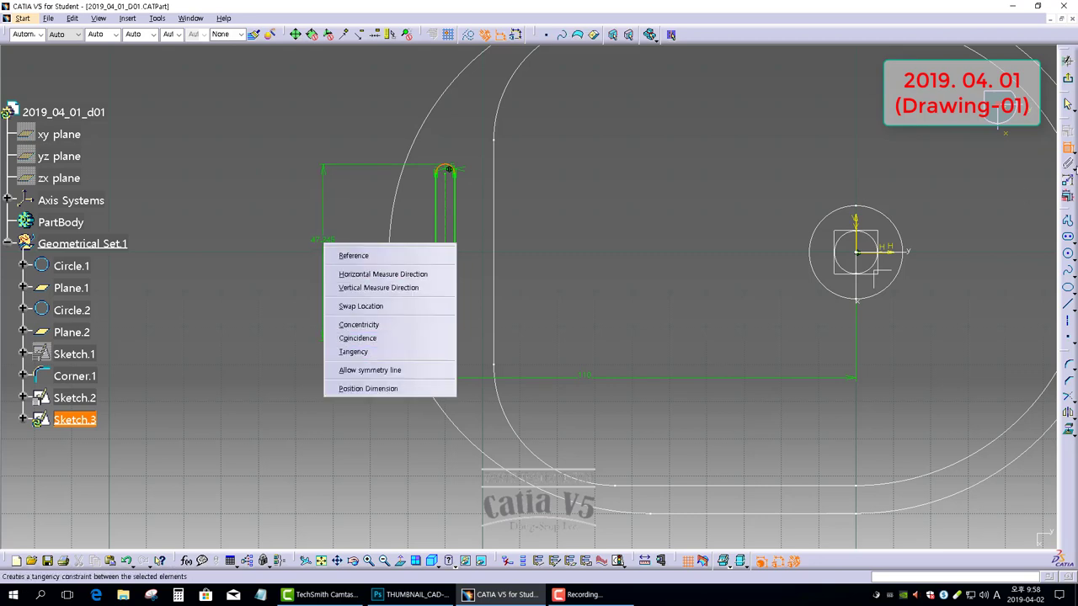
pyautogui.click(353, 351)
# Step: Dimension the length of the slot's centerline between its end centers as 75 mm
pyautogui.click(447, 174)
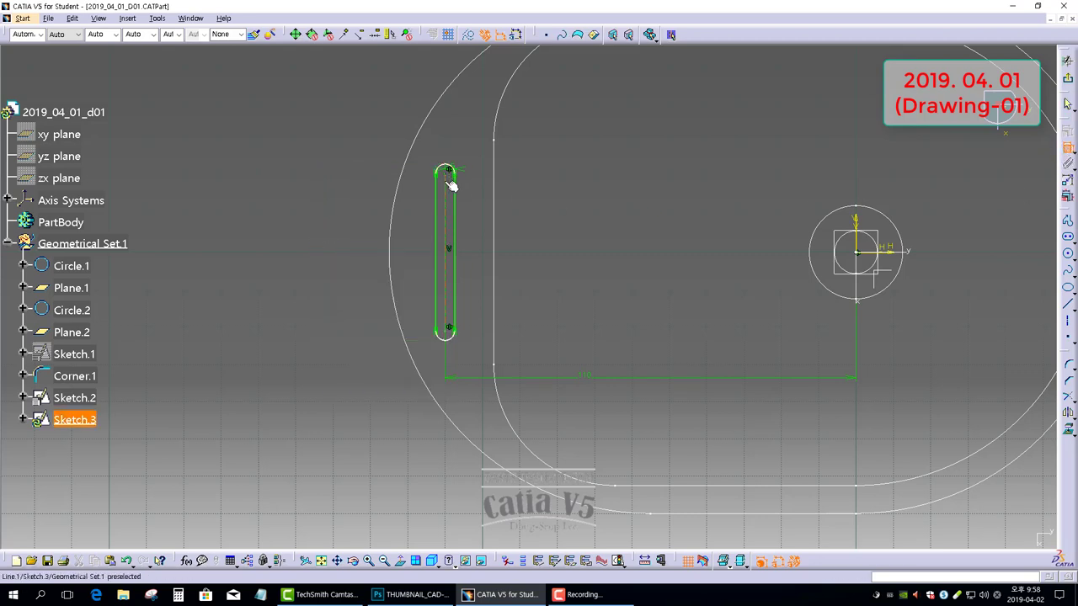
pyautogui.click(335, 226)
pyautogui.doubleClick(332, 221)
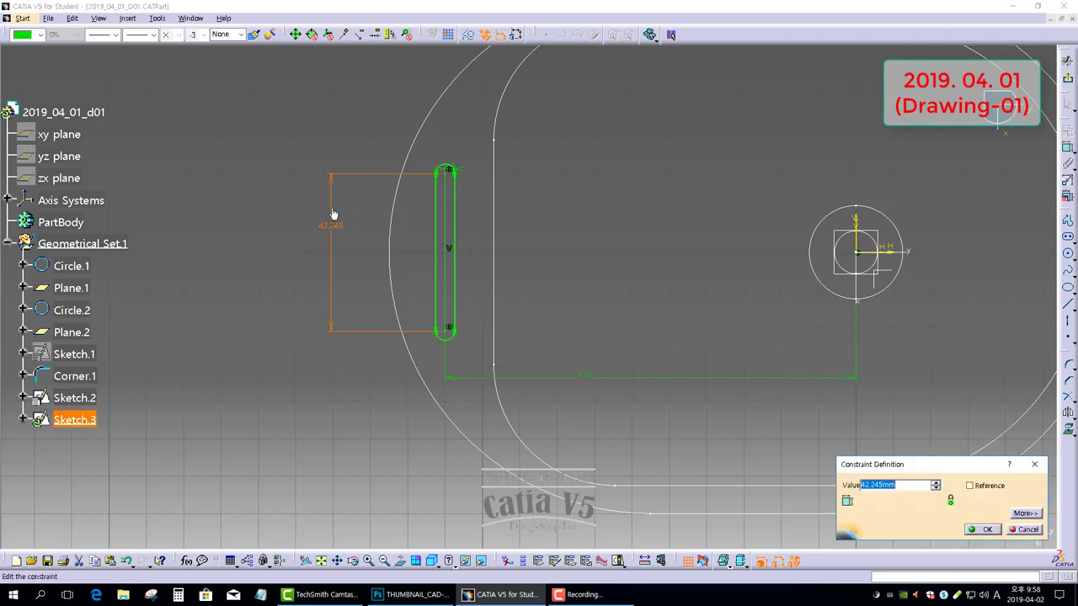
pyautogui.write('75')
pyautogui.press('Return')
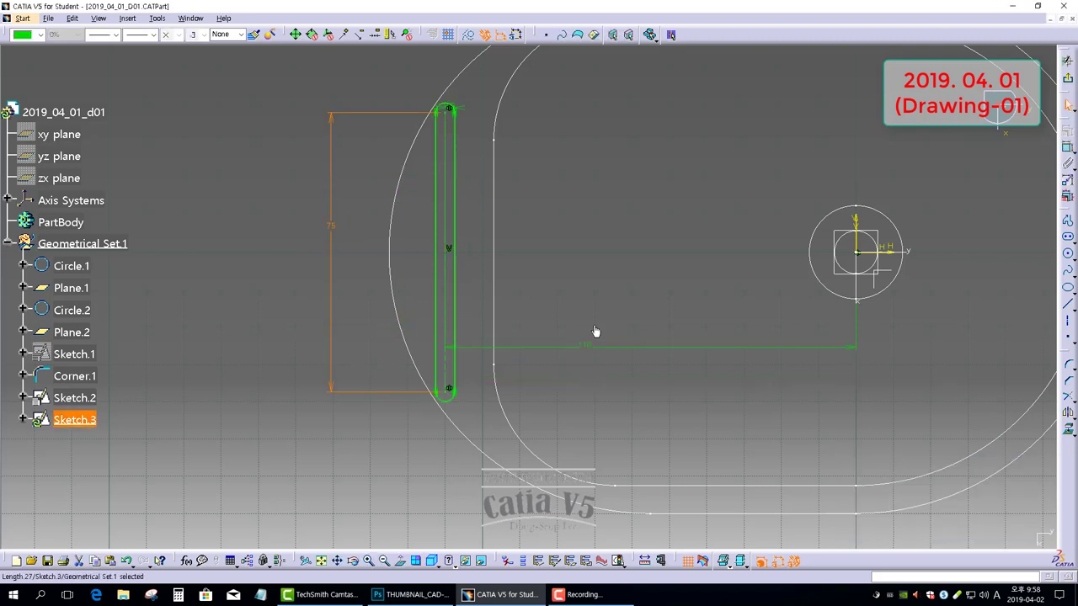
pyautogui.click(599, 210)
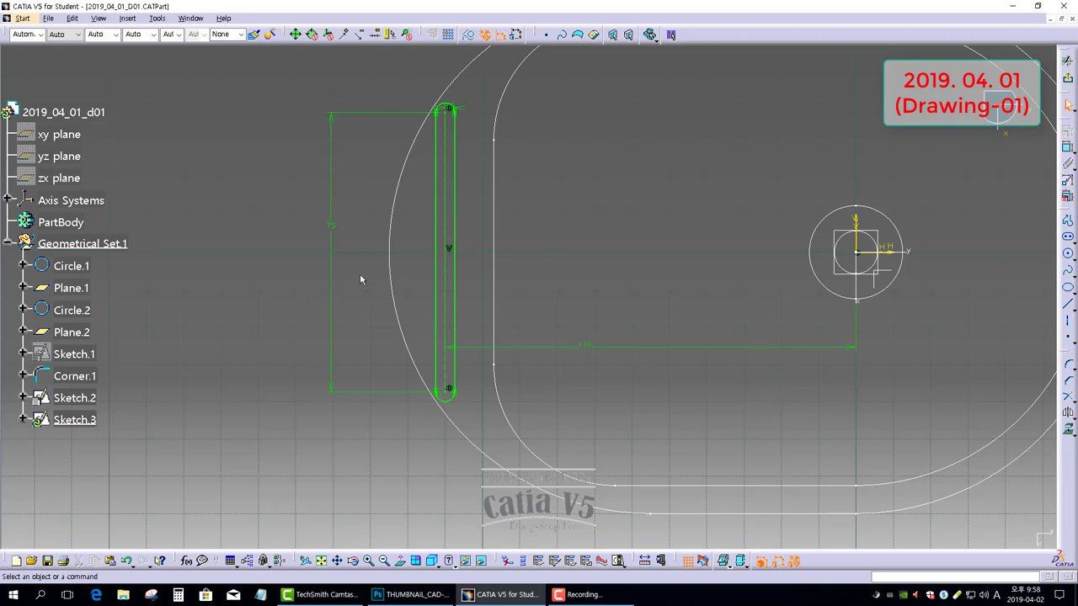
# Step: Set the slot's center-to-center length dimension to 28 mm
pyautogui.doubleClick(331, 226)
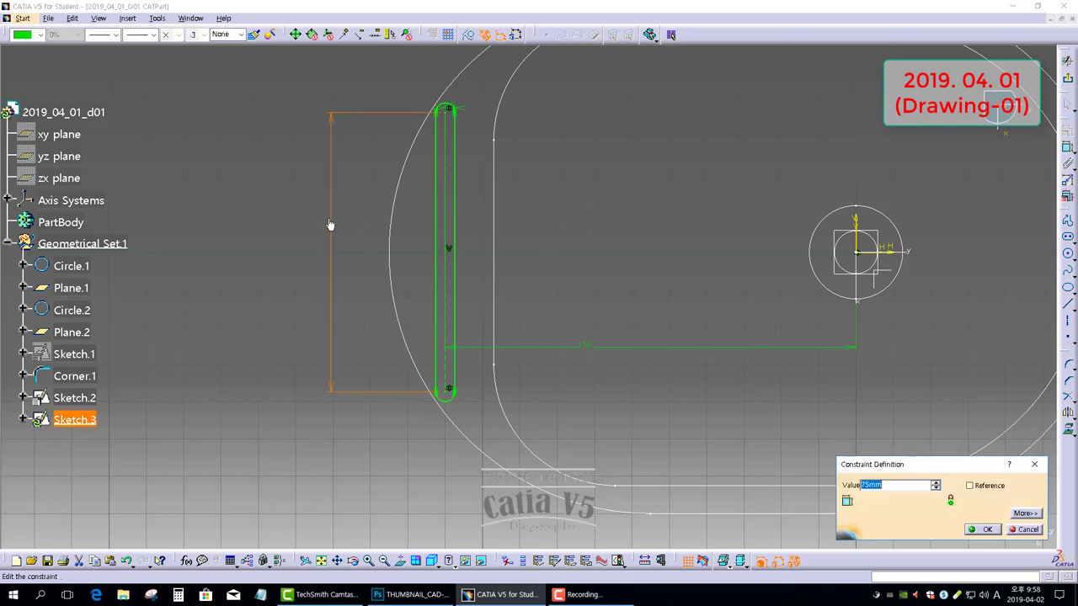
pyautogui.write('28')
pyautogui.press('Return')
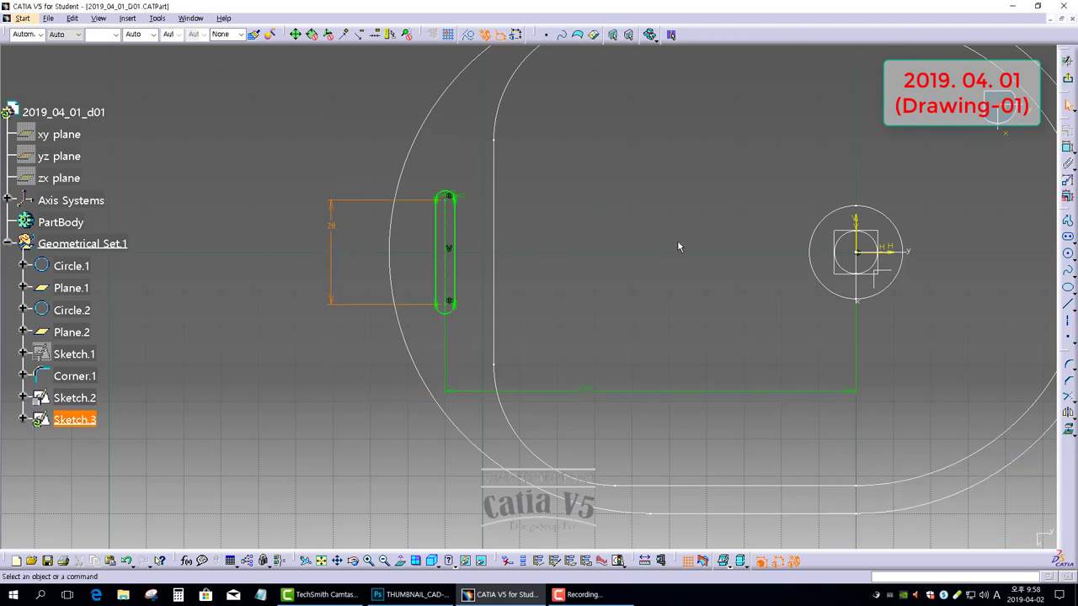
# Step: Sketch a circle about 18 mm in diameter centered on the midpoint of the slot's centerline
pyautogui.click(1068, 253)
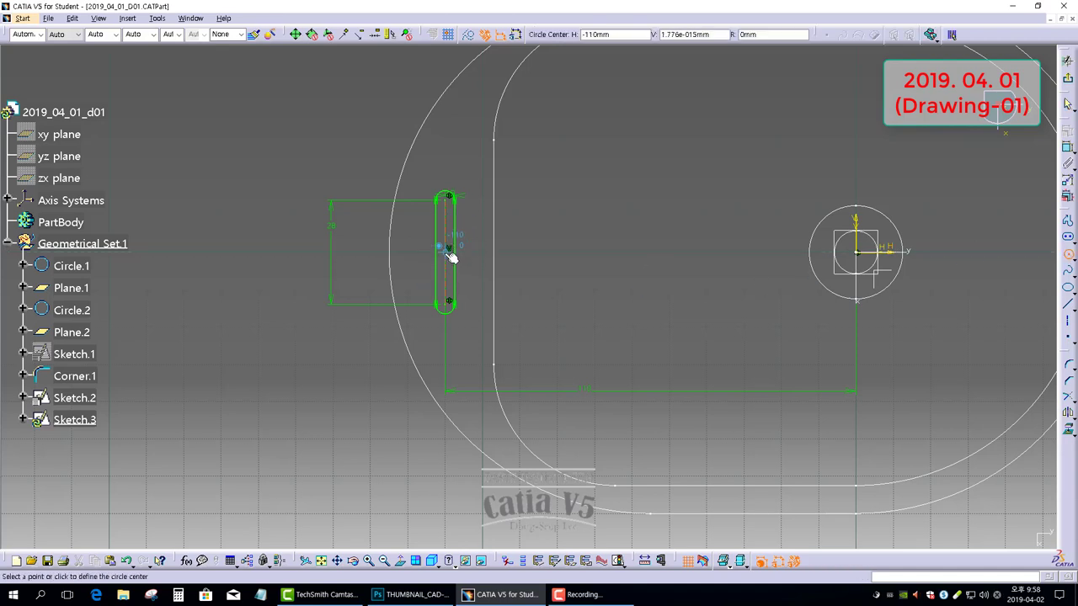
pyautogui.moveTo(466, 294)
pyautogui.mouseDown(button='middle')
pyautogui.moveTo(449, 310)
pyautogui.moveTo(418, 289)
pyautogui.mouseUp(button='middle')
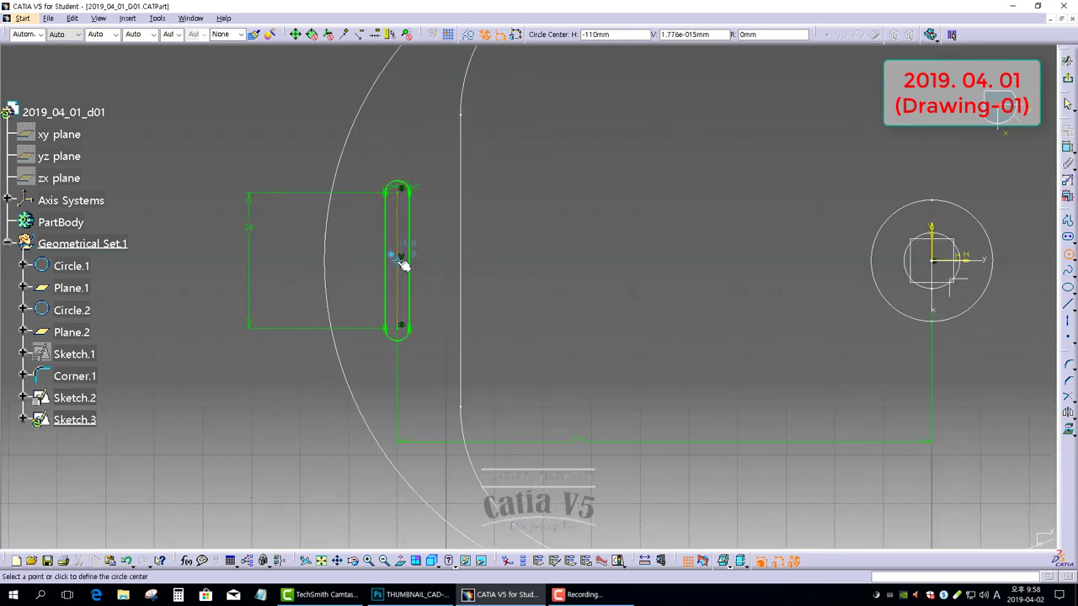
pyautogui.click(402, 262)
pyautogui.click(355, 277)
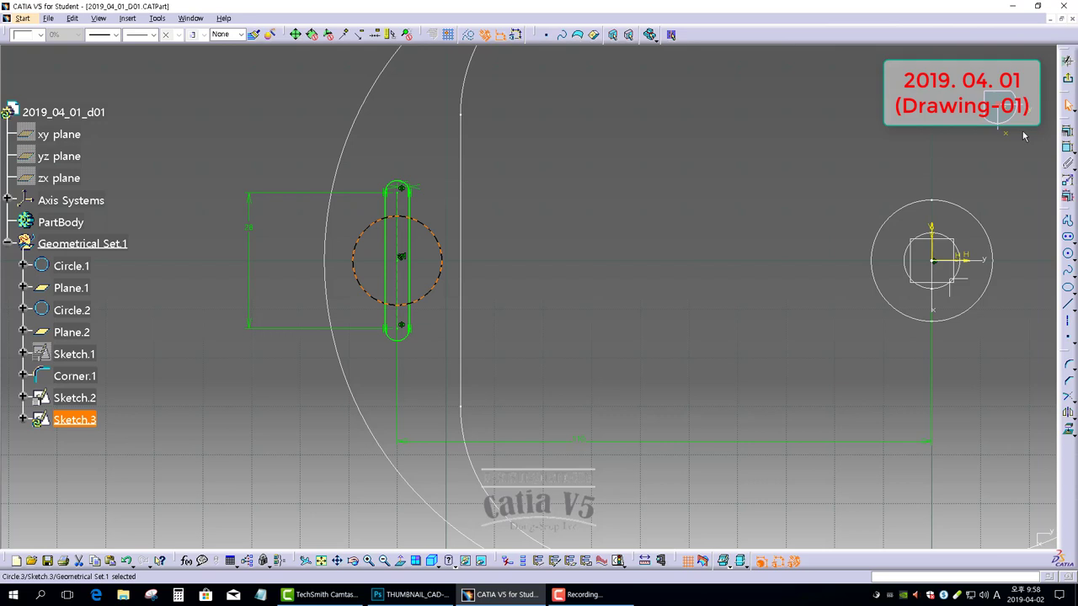
# Step: Dimension the circle on the slot by radius instead of diameter and set it to 6 mm
pyautogui.click(1068, 147)
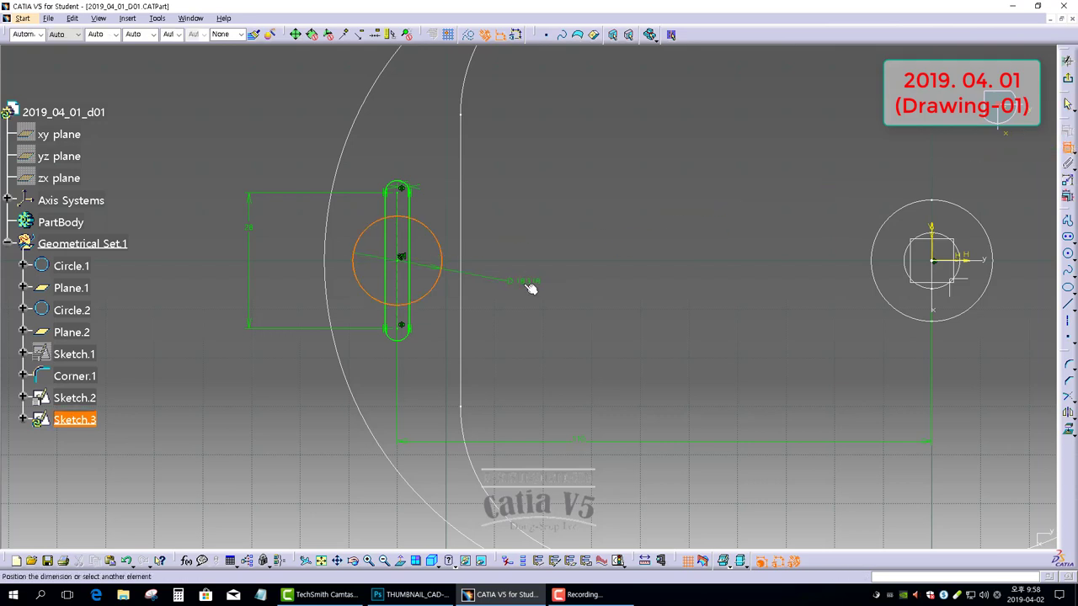
pyautogui.rightClick(530, 289)
pyautogui.click(550, 314)
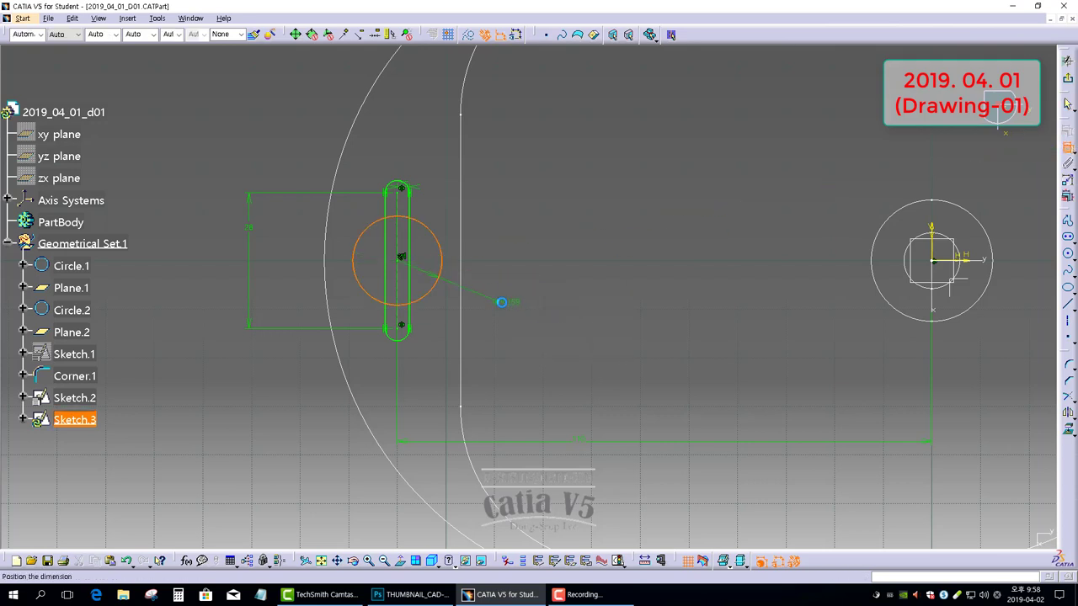
pyautogui.doubleClick(506, 300)
pyautogui.press('Return')
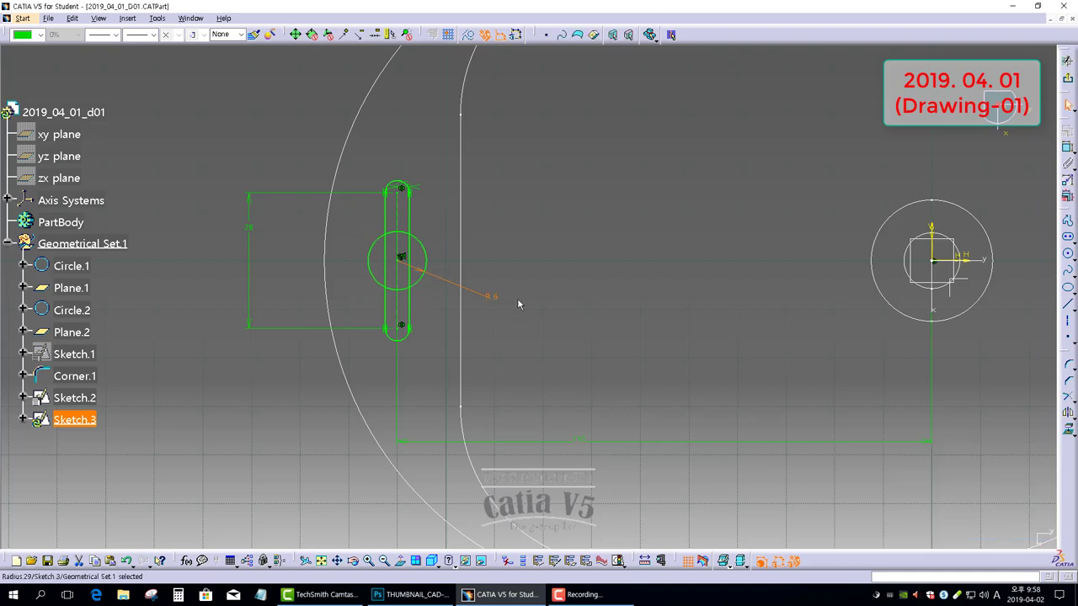
pyautogui.click(628, 320)
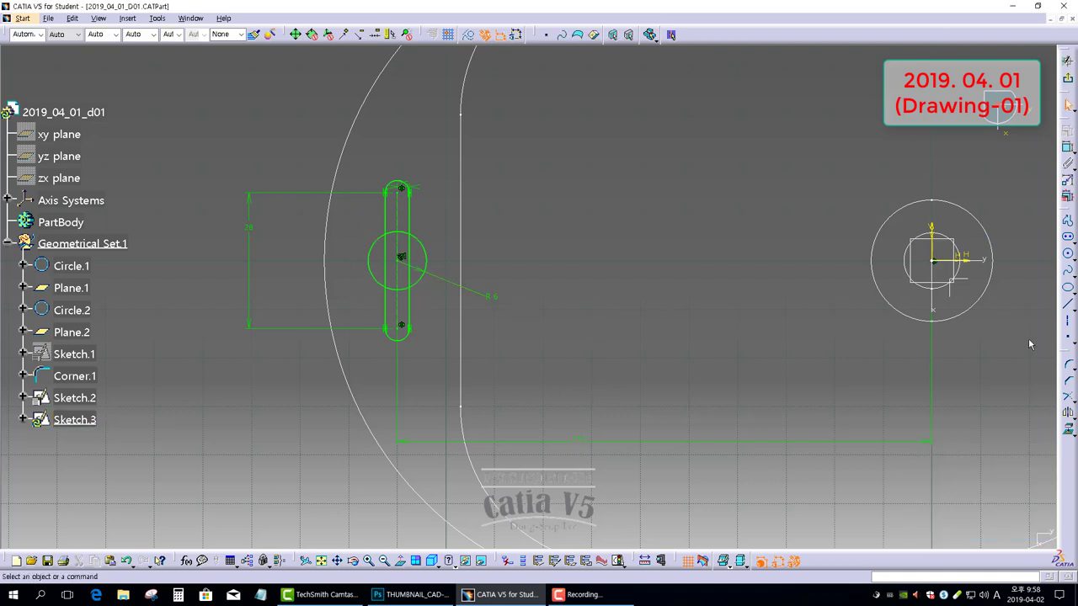
# Step: Break the small circle and the slot's outer side line at their two intersections, keeping all the pieces
pyautogui.click(1070, 396)
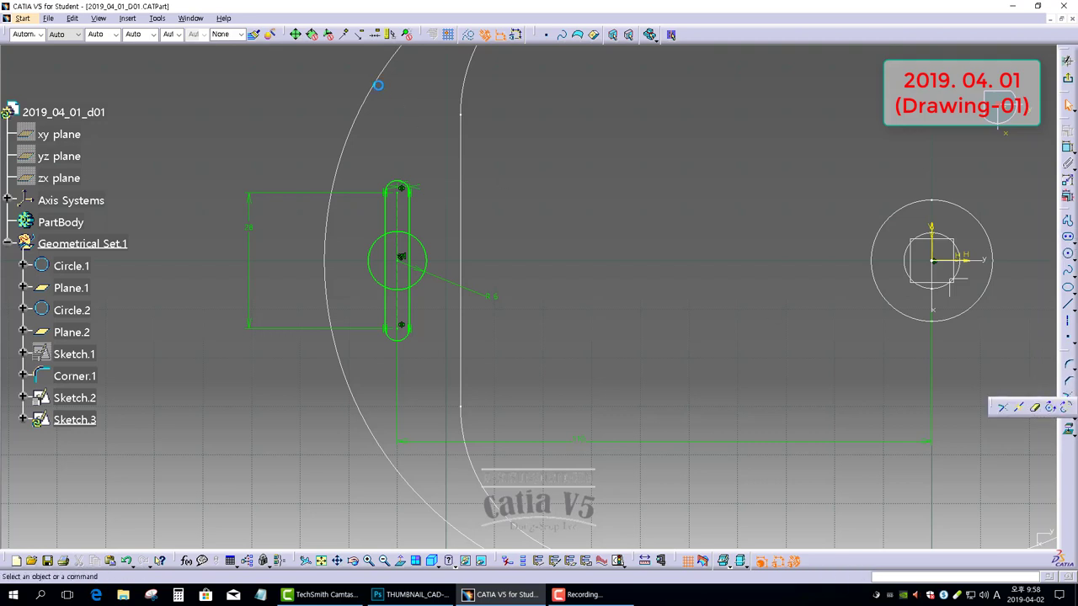
pyautogui.click(1035, 407)
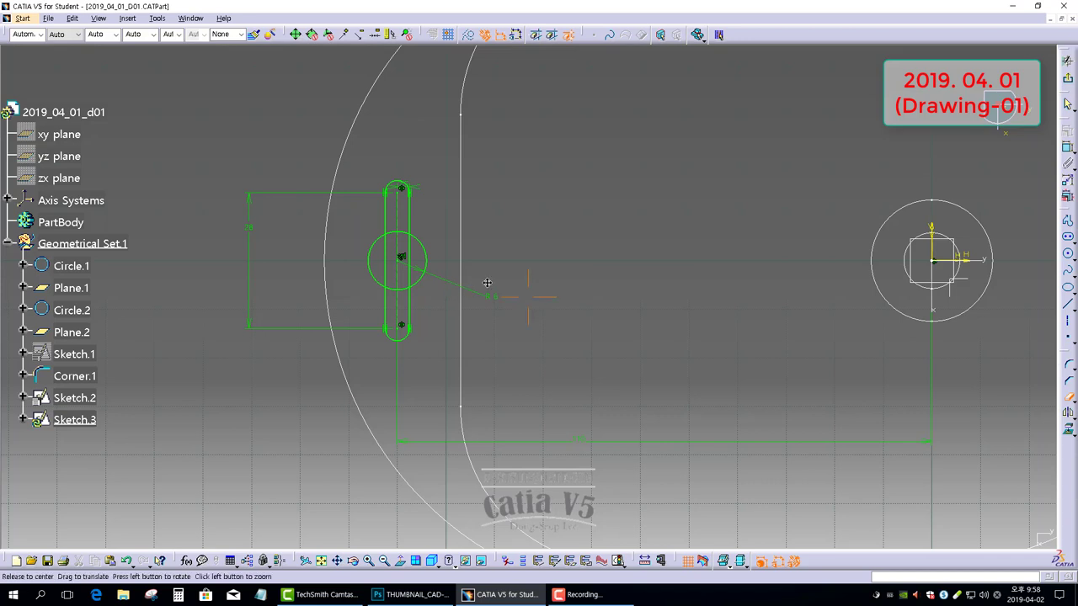
pyautogui.moveTo(486, 283); pyautogui.dragTo(343, 185, button='middle')
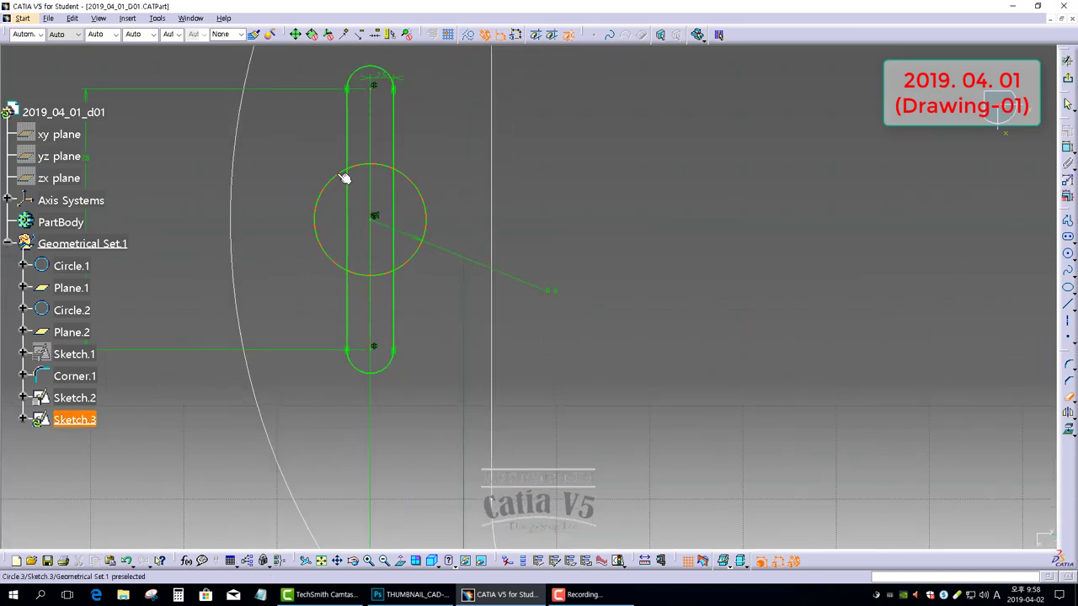
pyautogui.click(345, 178)
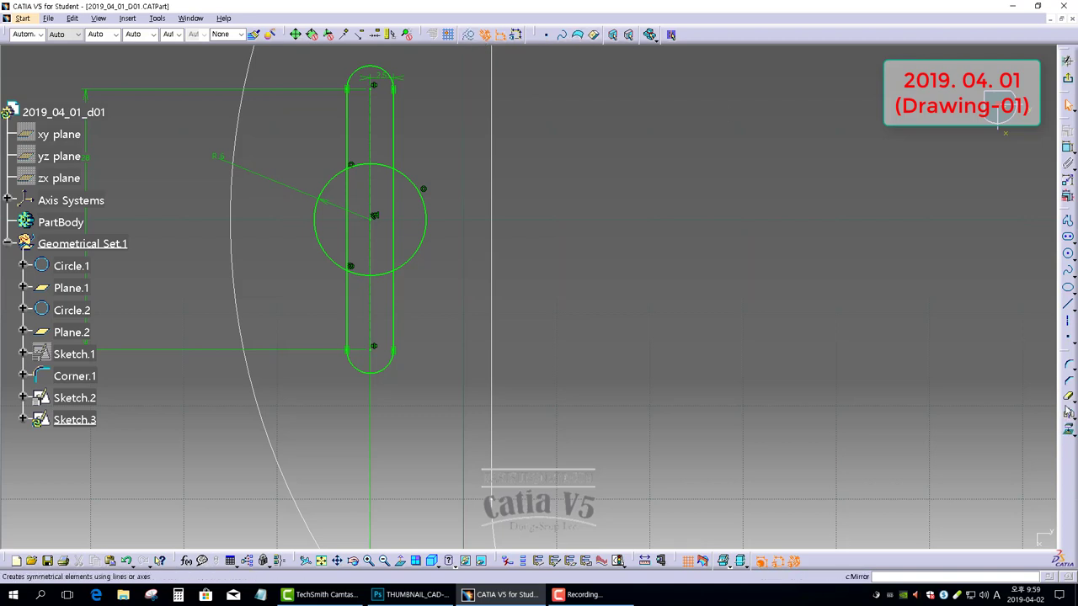
pyautogui.click(1068, 397)
pyautogui.click(350, 232)
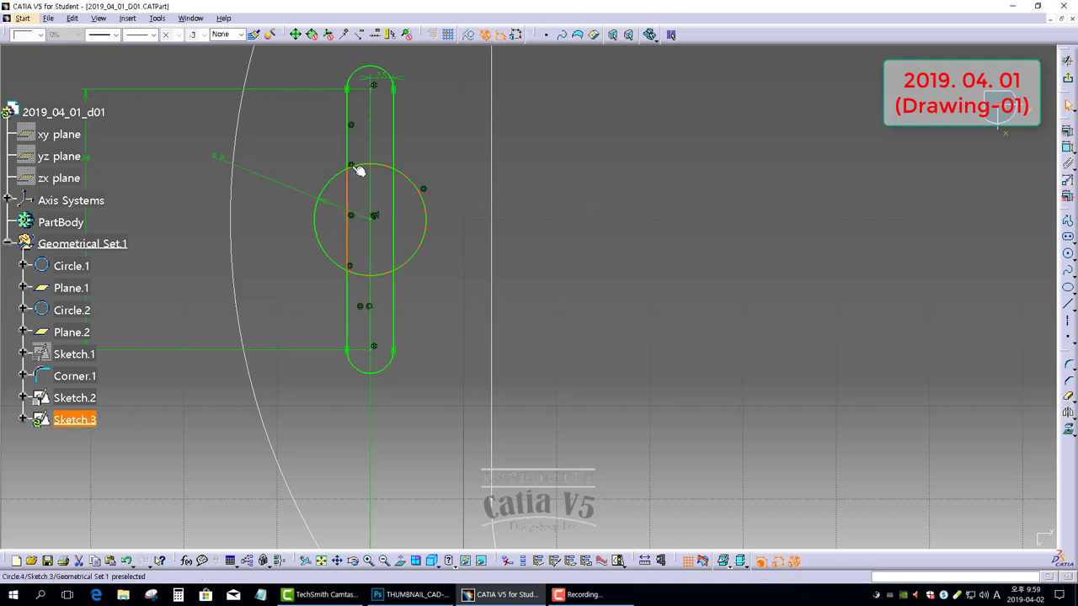
# Step: Turn the circle's arc inside the slot and the side-line segment within the circle into construction elements, and exit the sketch
pyautogui.click(469, 35)
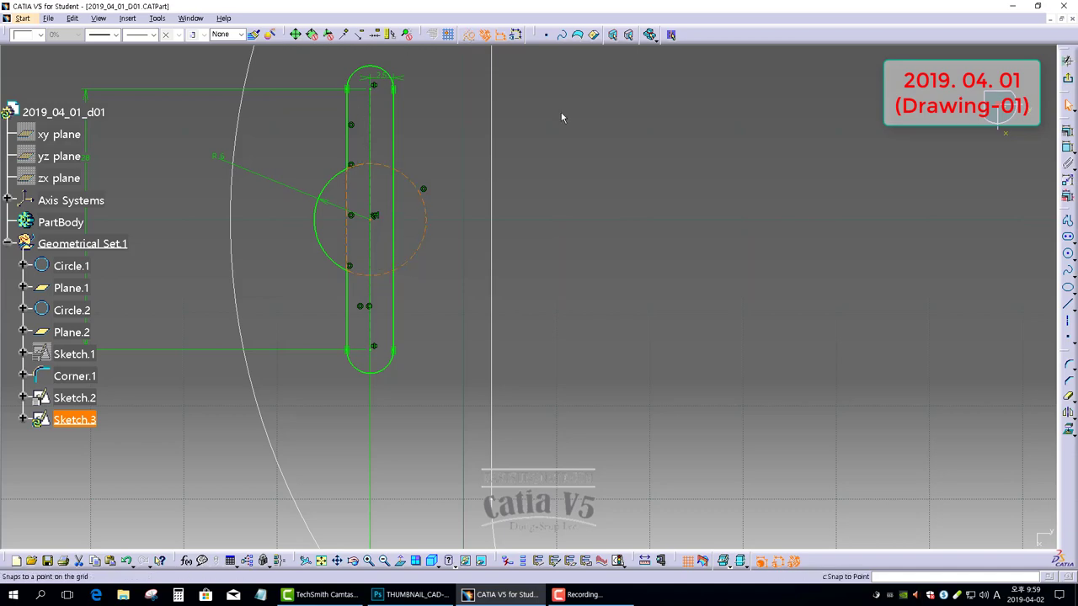
pyautogui.moveTo(617, 245)
pyautogui.mouseDown(button='middle')
pyautogui.moveTo(542, 306)
pyautogui.moveTo(541, 340)
pyautogui.mouseUp(button='middle')
pyautogui.click(1070, 82)
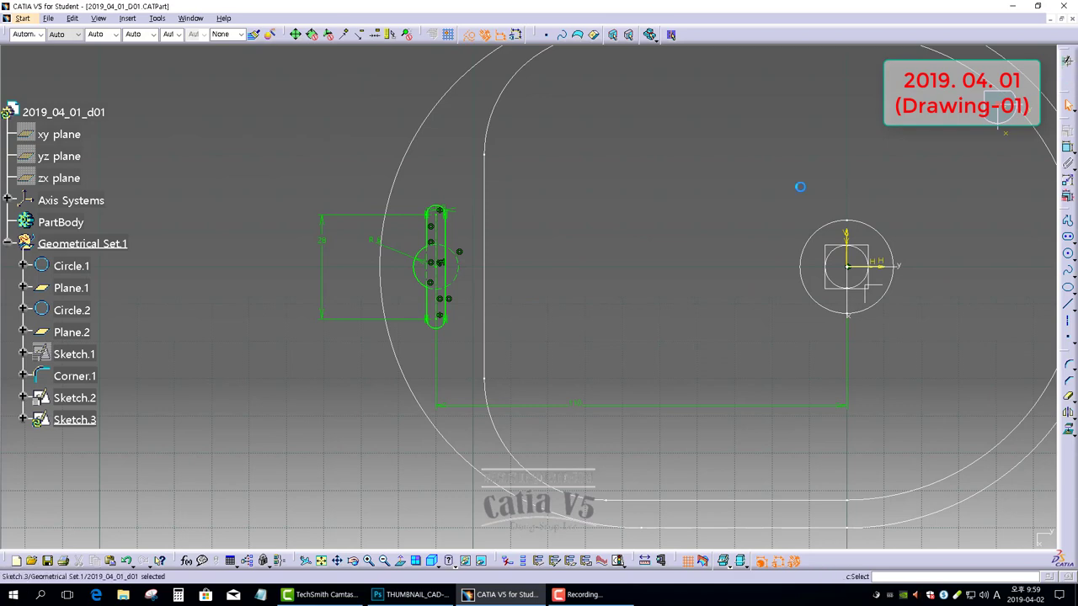
pyautogui.moveTo(669, 329); pyautogui.dragTo(591, 229, button='middle')
pyautogui.scroll(-3, 592, 229)
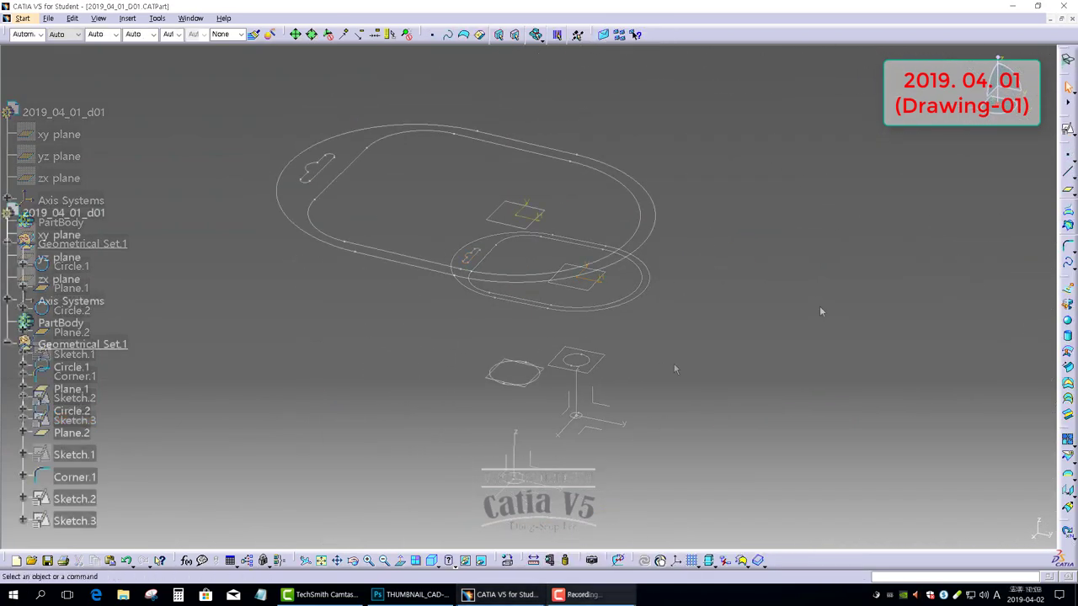
# Step: Create a Tangent on curve point on the lowest circle, Circle.1, using the X axis as direction
pyautogui.press('Return')
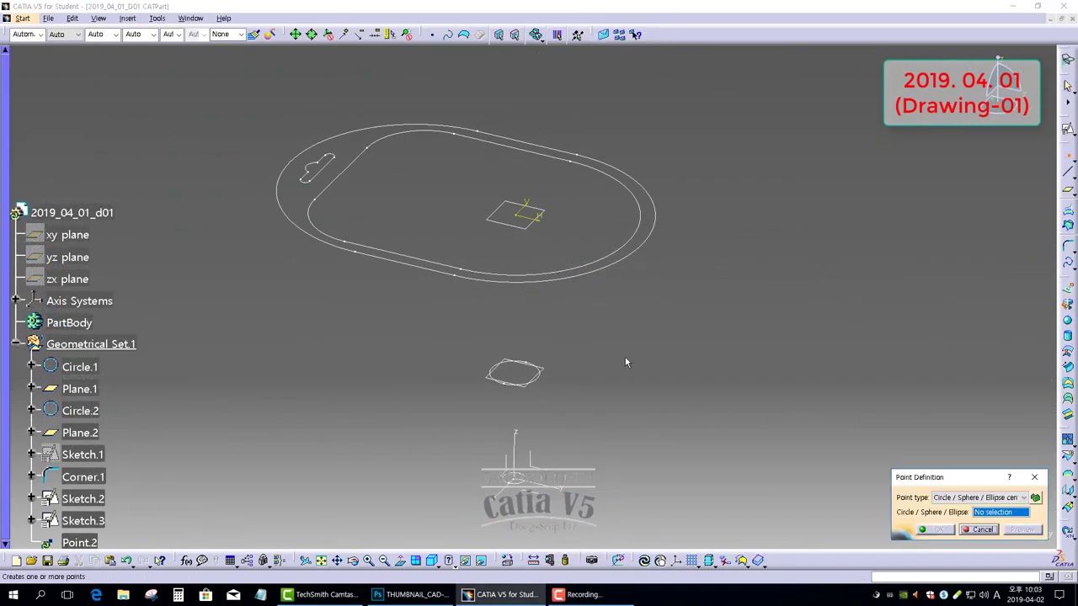
pyautogui.moveTo(939, 472); pyautogui.dragTo(715, 313)
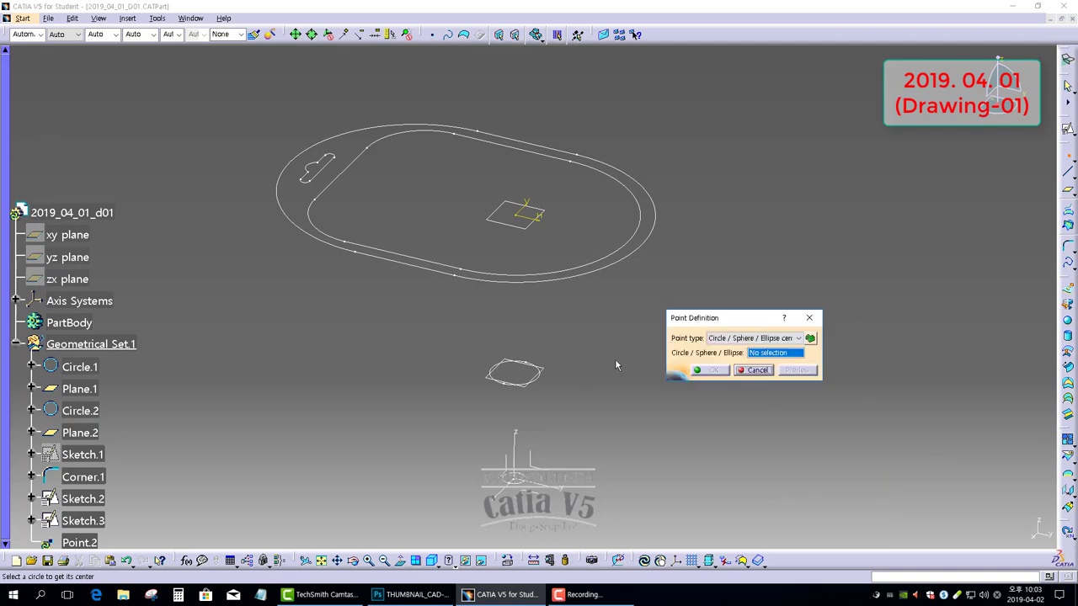
pyautogui.moveTo(615, 358); pyautogui.dragTo(530, 192, button='middle')
pyautogui.click(796, 338)
pyautogui.click(724, 392)
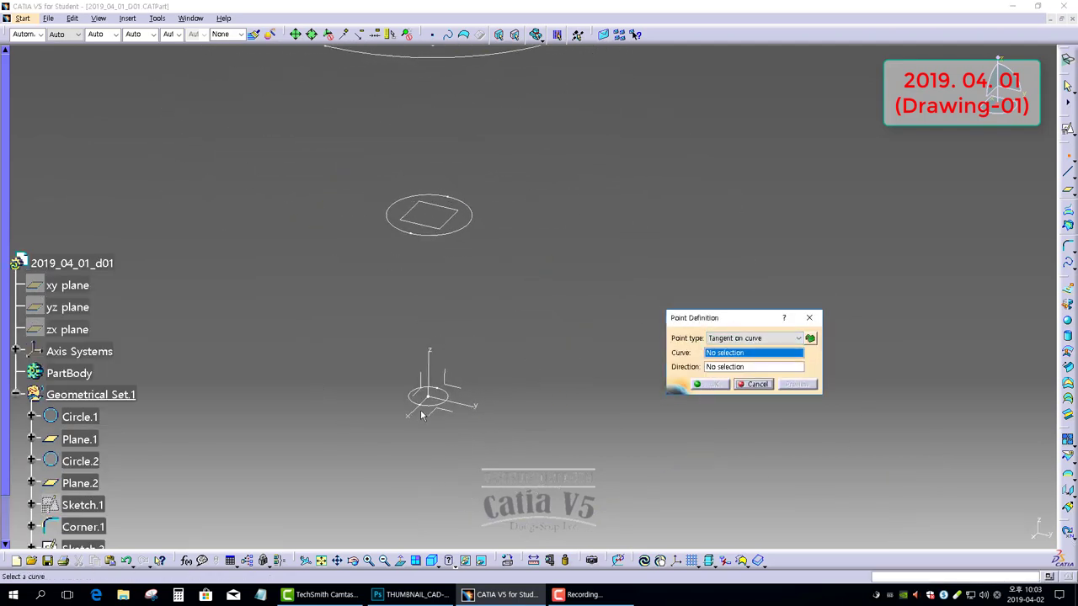
pyautogui.click(433, 409)
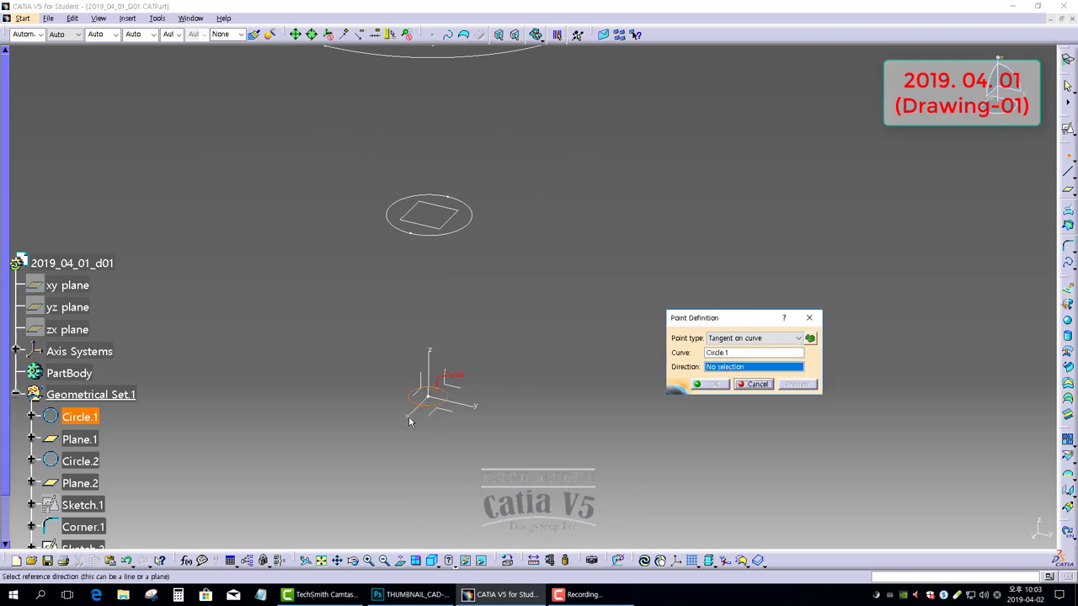
pyautogui.click(410, 419)
pyautogui.click(712, 384)
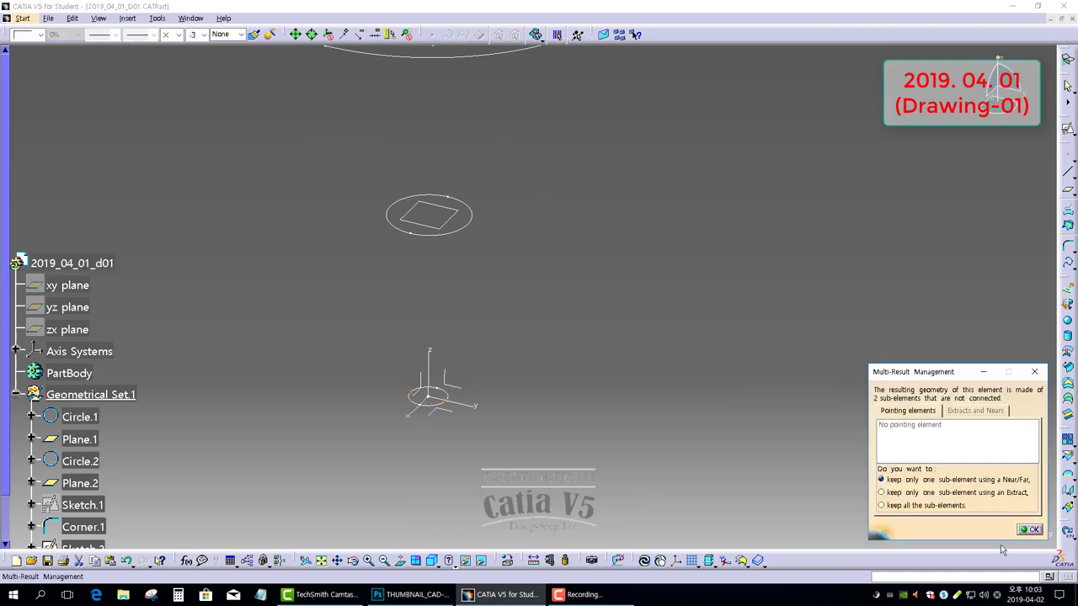
# Step: Keep only one sub-element of the tangent point with an Extract, picking the vertex on the positive Y side of Circle.1
pyautogui.click(923, 493)
pyautogui.click(1029, 529)
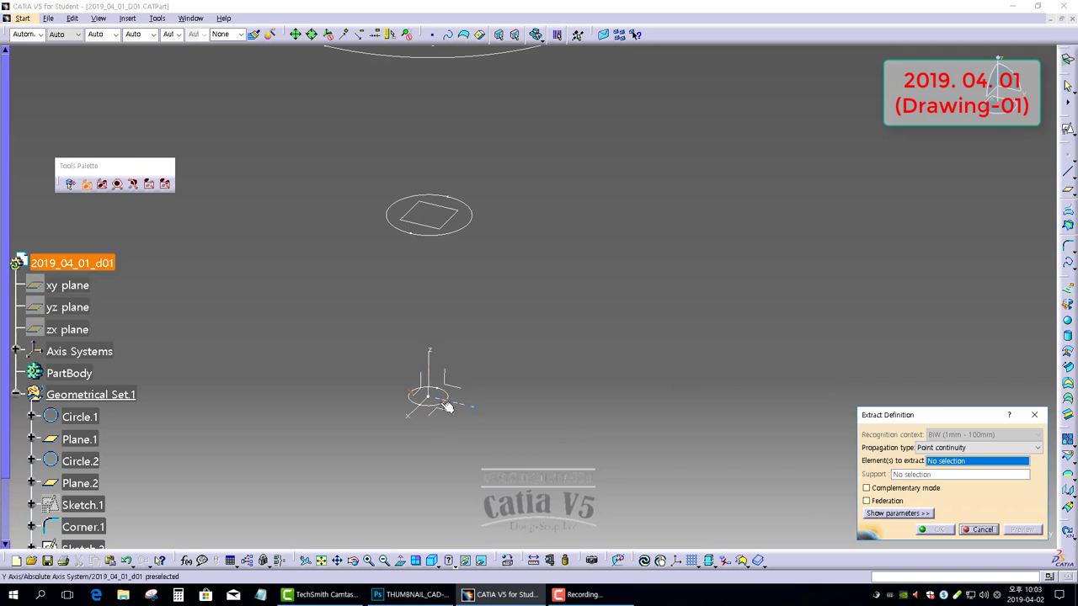
pyautogui.click(452, 406)
pyautogui.click(937, 530)
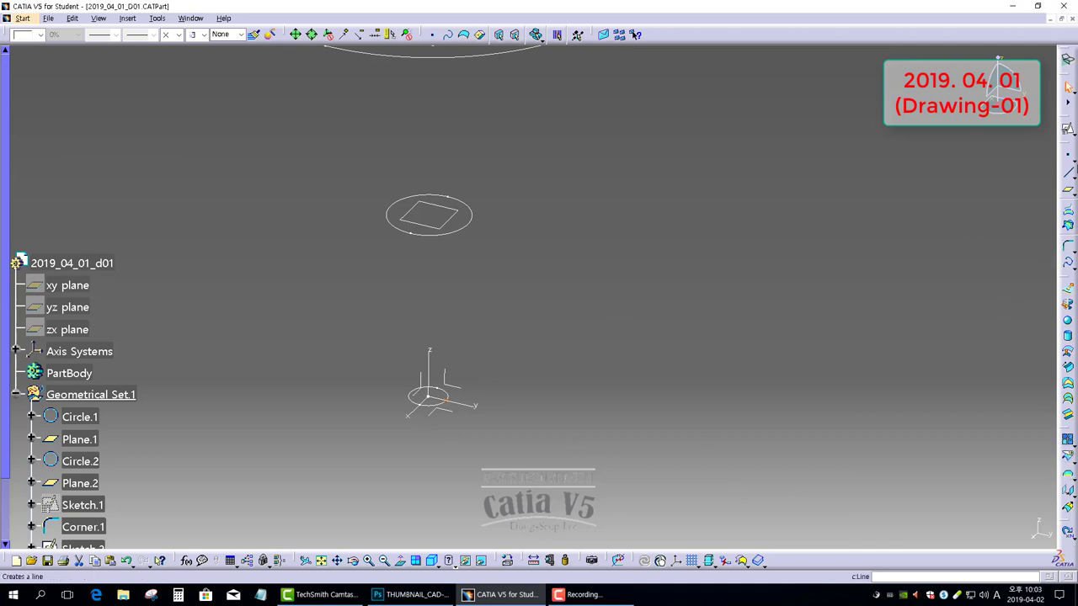
# Step: Create a Tangent on curve point on the middle circle, Circle.2, using the X axis as direction
pyautogui.click(1068, 155)
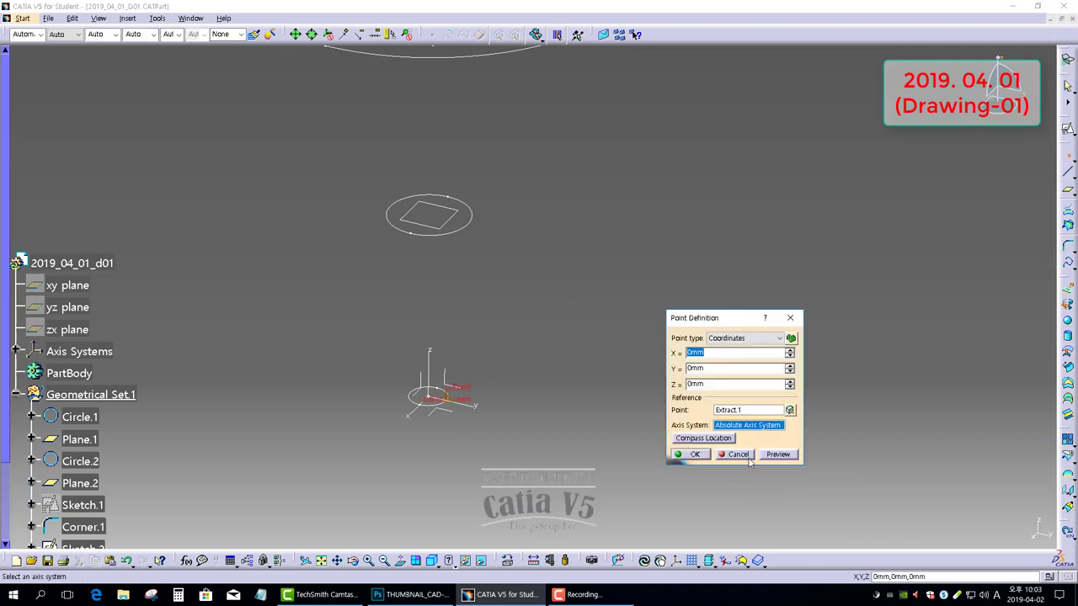
pyautogui.click(689, 454)
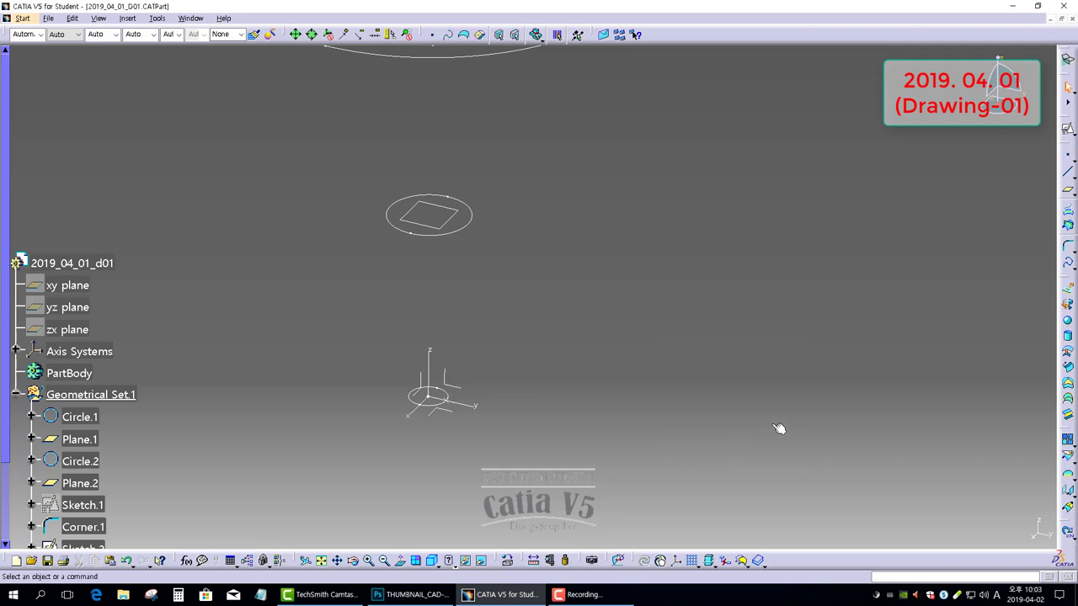
pyautogui.click(1068, 158)
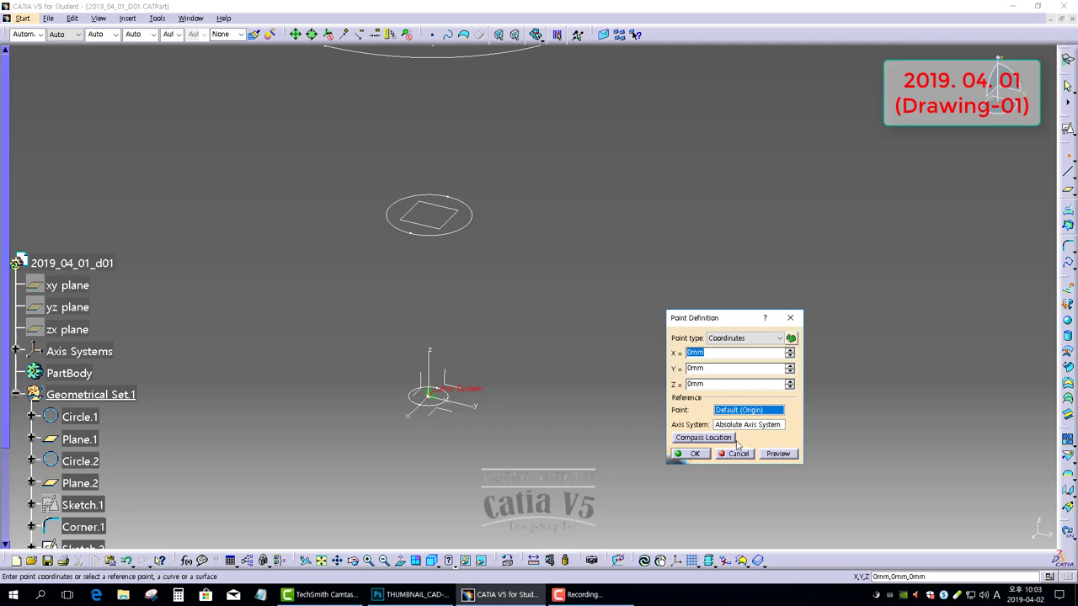
pyautogui.click(742, 337)
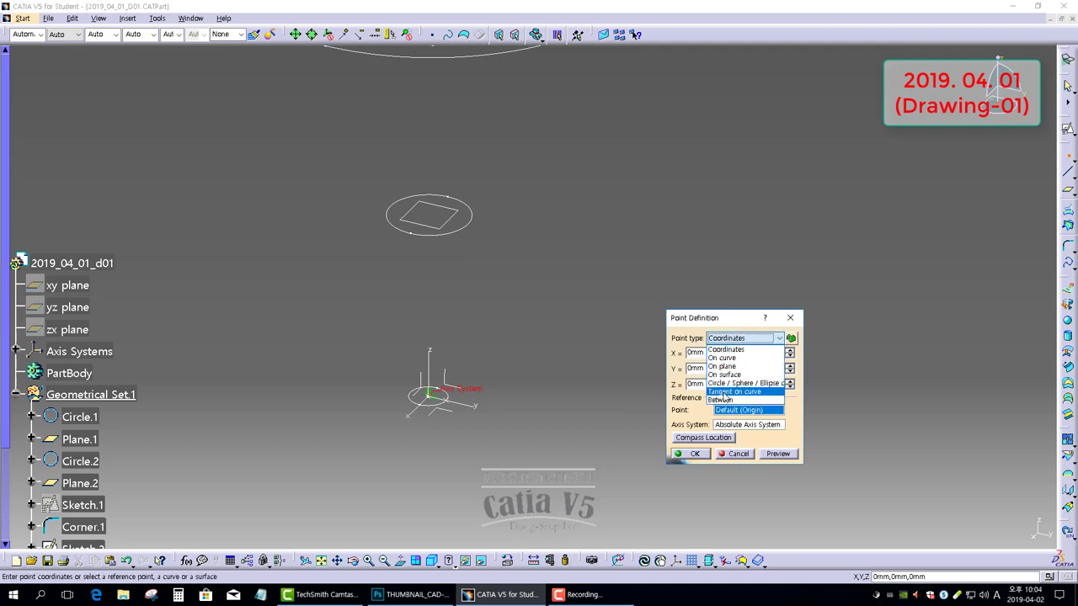
pyautogui.click(725, 393)
pyautogui.click(465, 232)
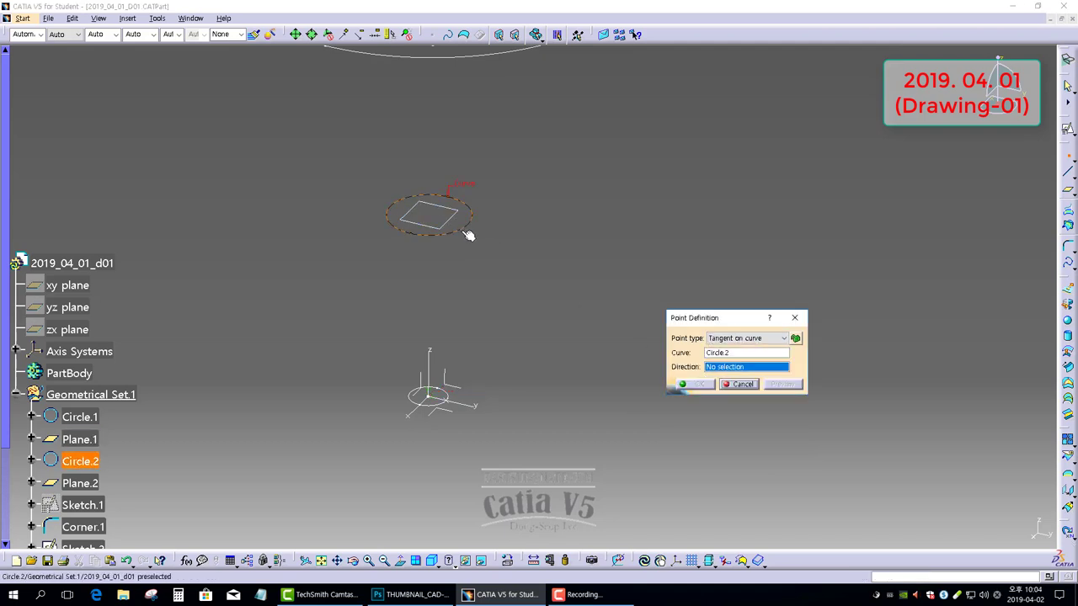
pyautogui.click(416, 418)
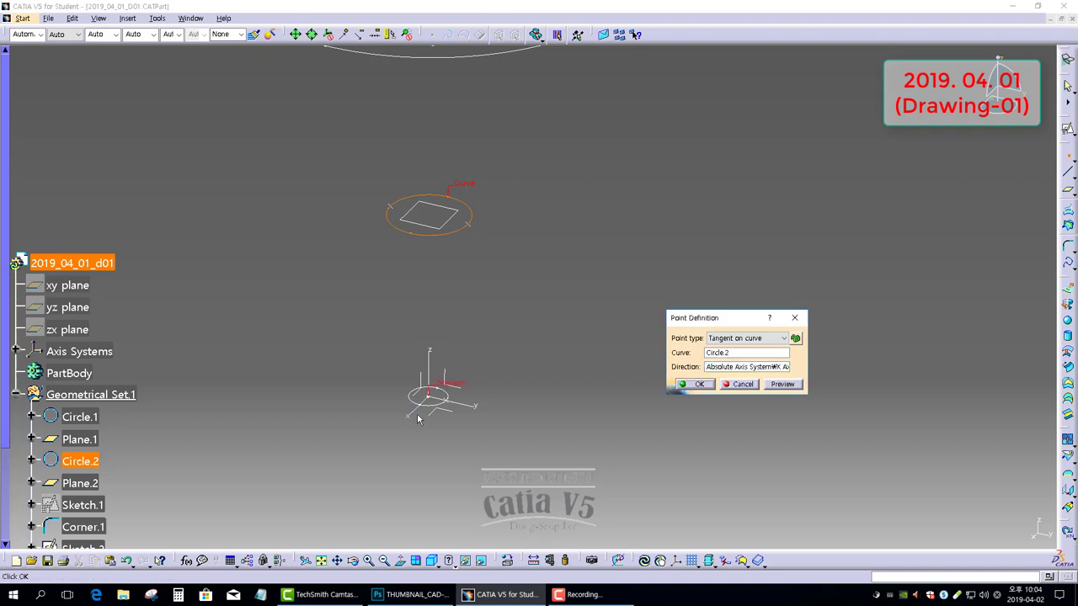
pyautogui.click(700, 384)
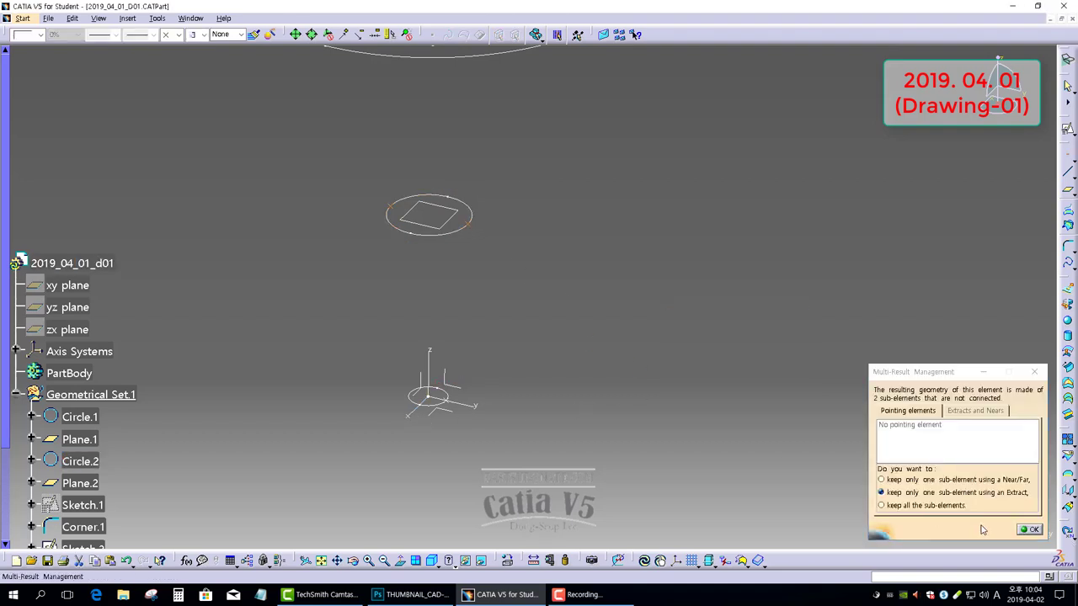
# Step: Extract only the positive Y side vertex from the tangent point result on Circle.2
pyautogui.click(1029, 529)
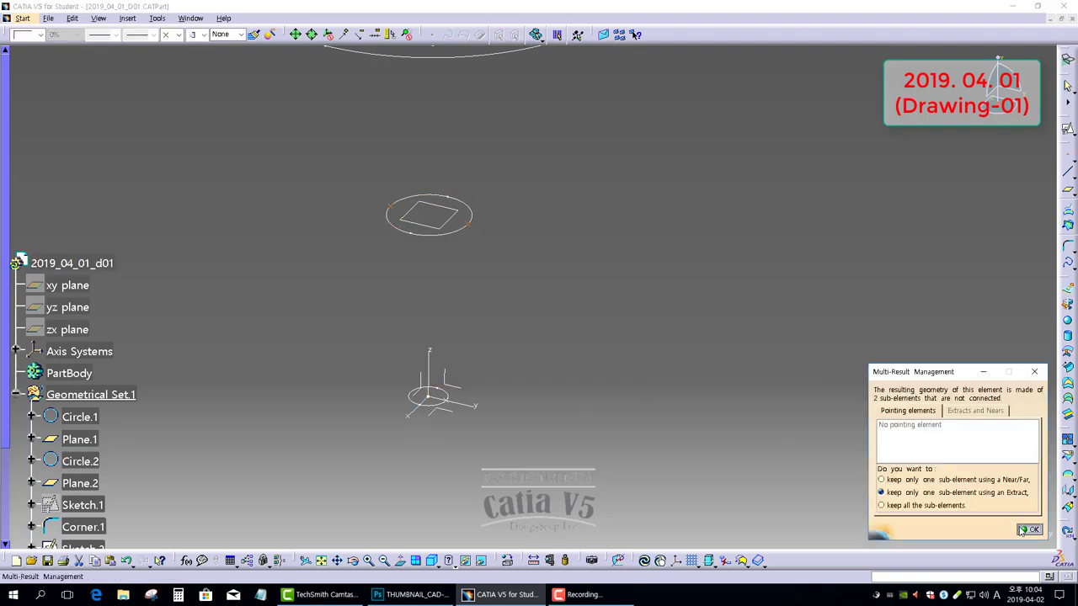
pyautogui.click(472, 225)
pyautogui.click(937, 530)
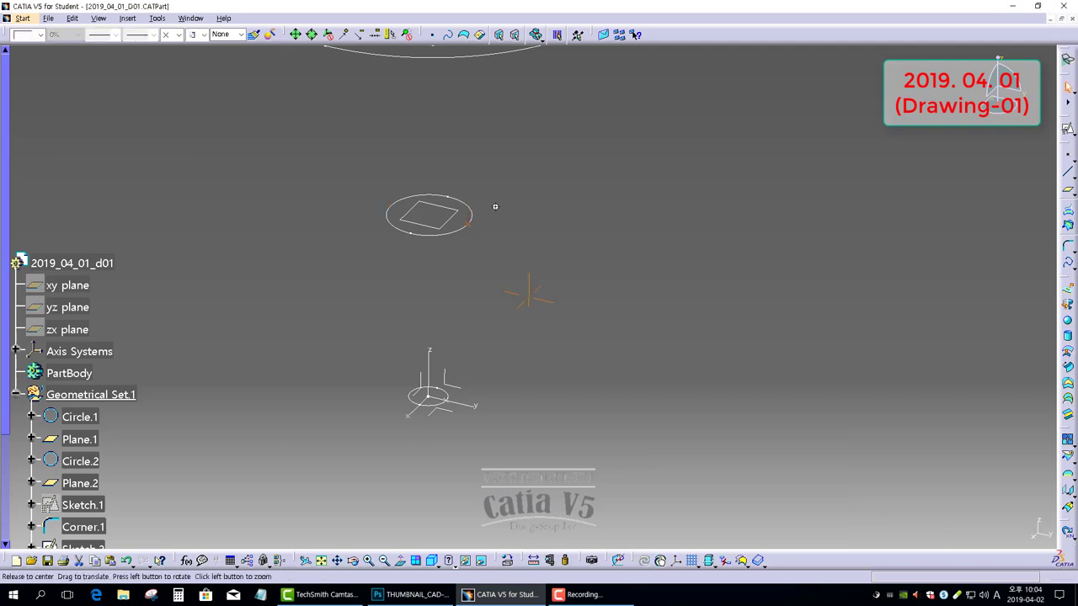
# Step: Create a Tangent on curve point on the inner rounded profile, Corner.1, along the X axis, and extract its vertex on the positive Y side
pyautogui.moveTo(493, 205); pyautogui.dragTo(497, 297, button='middle')
pyautogui.click(1068, 158)
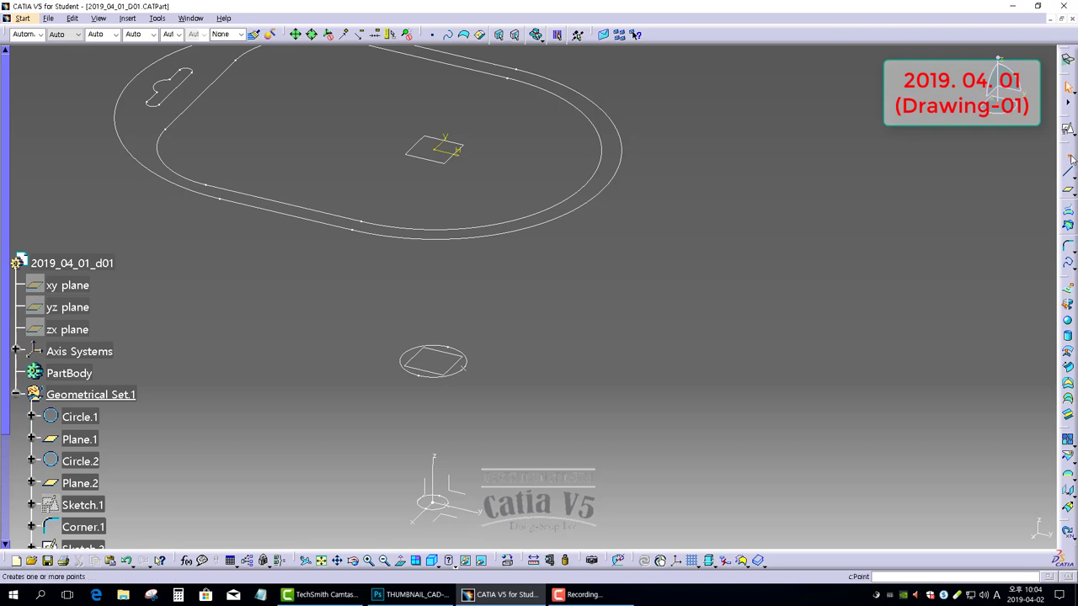
pyautogui.click(589, 191)
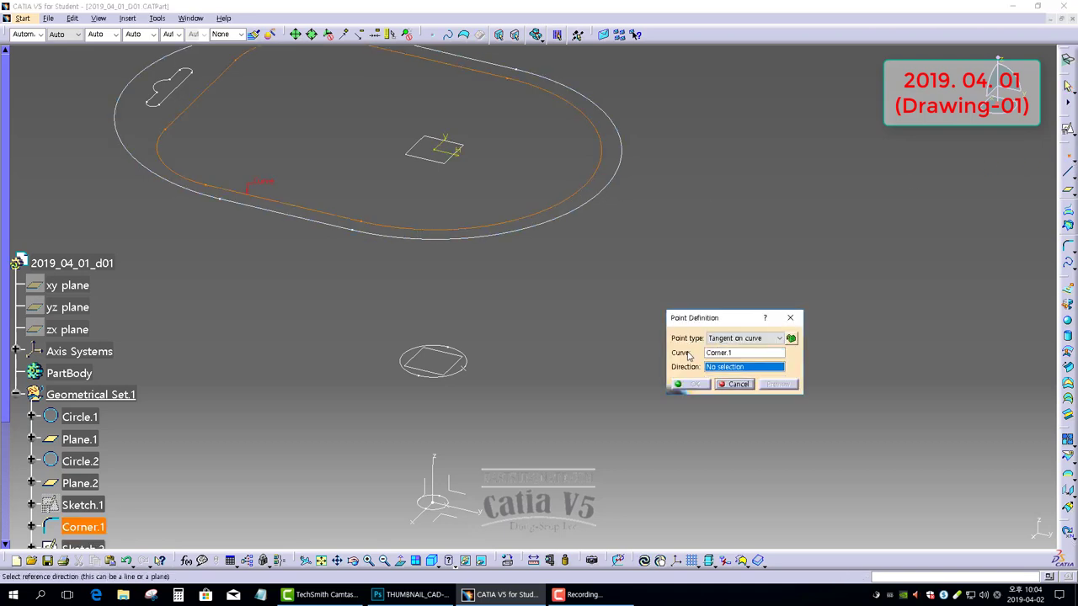
pyautogui.click(426, 504)
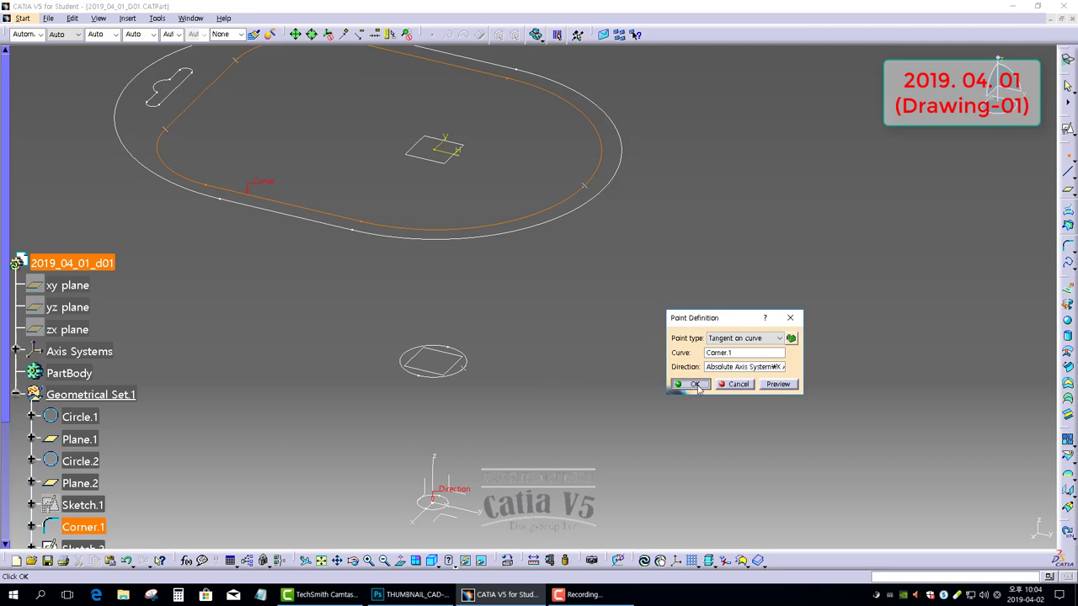
pyautogui.click(694, 385)
pyautogui.click(1027, 529)
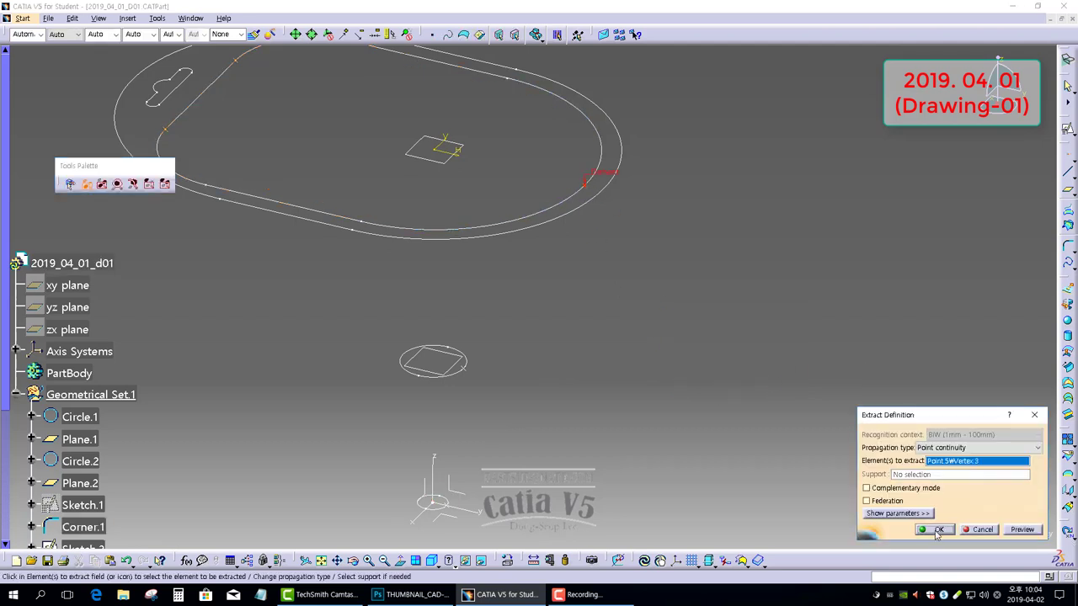
pyautogui.click(938, 530)
# Step: Create an On curve point on Circle.2 at length 0, referencing the positive X end vertex of Corner.1's straight edge on the negative Y side
pyautogui.moveTo(402, 220); pyautogui.dragTo(462, 250, button='middle')
pyautogui.click(661, 314)
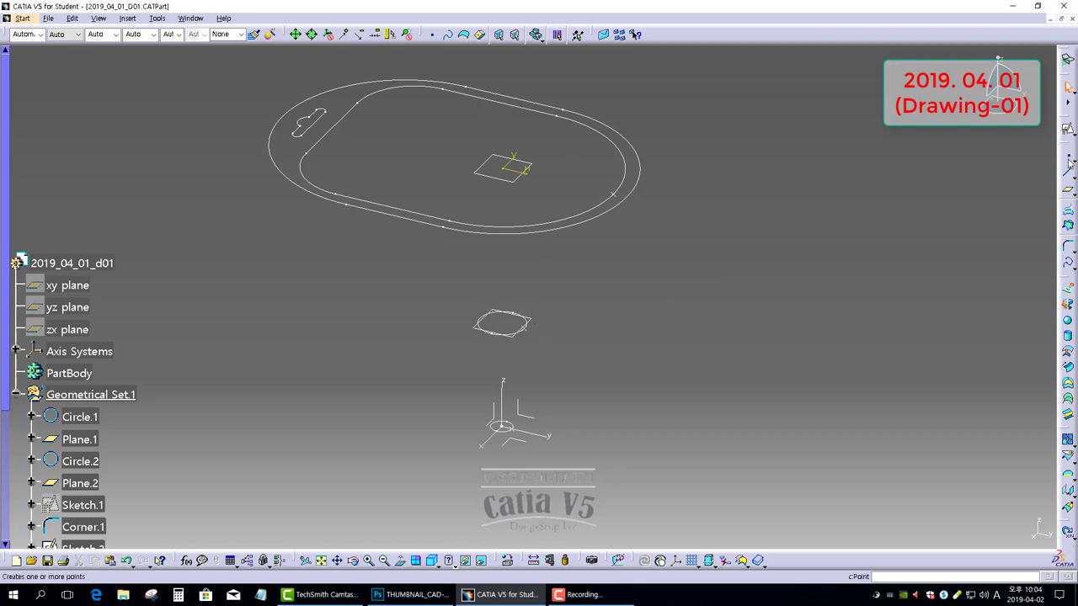
pyautogui.click(1068, 155)
pyautogui.click(741, 337)
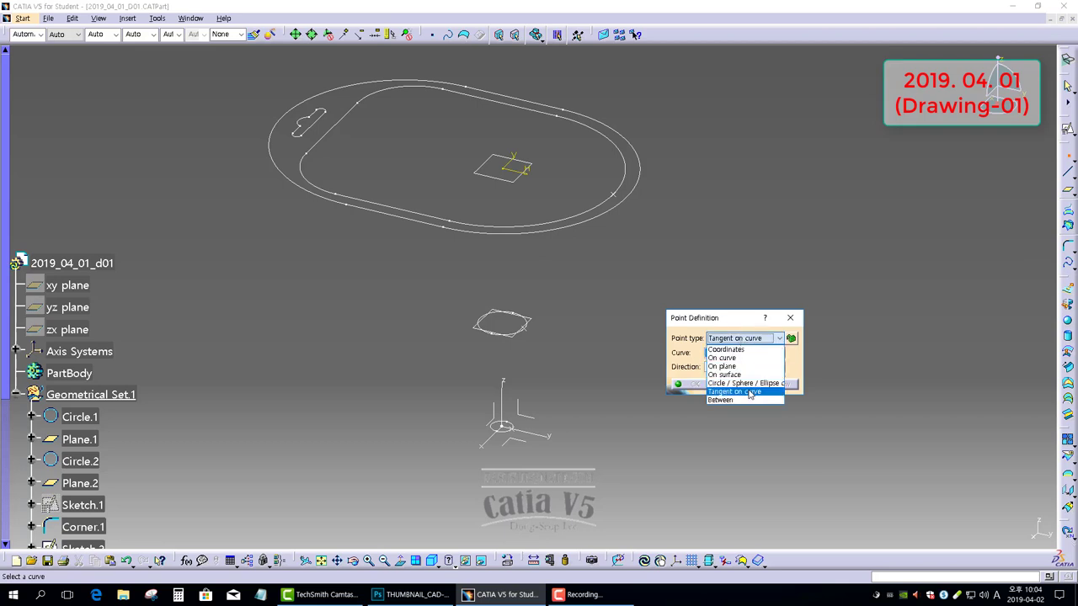
pyautogui.click(731, 357)
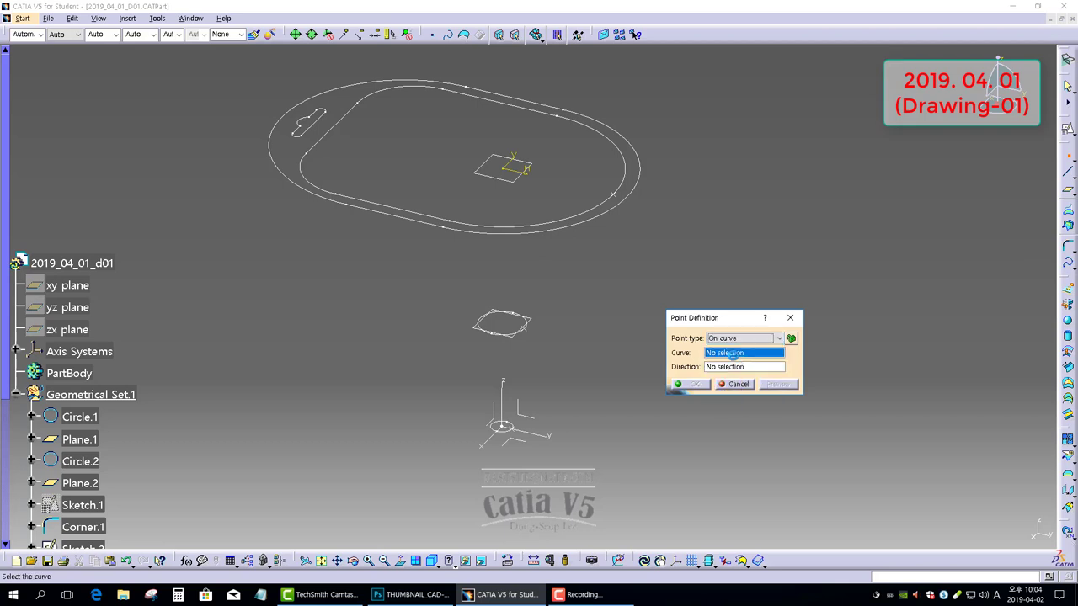
pyautogui.click(485, 319)
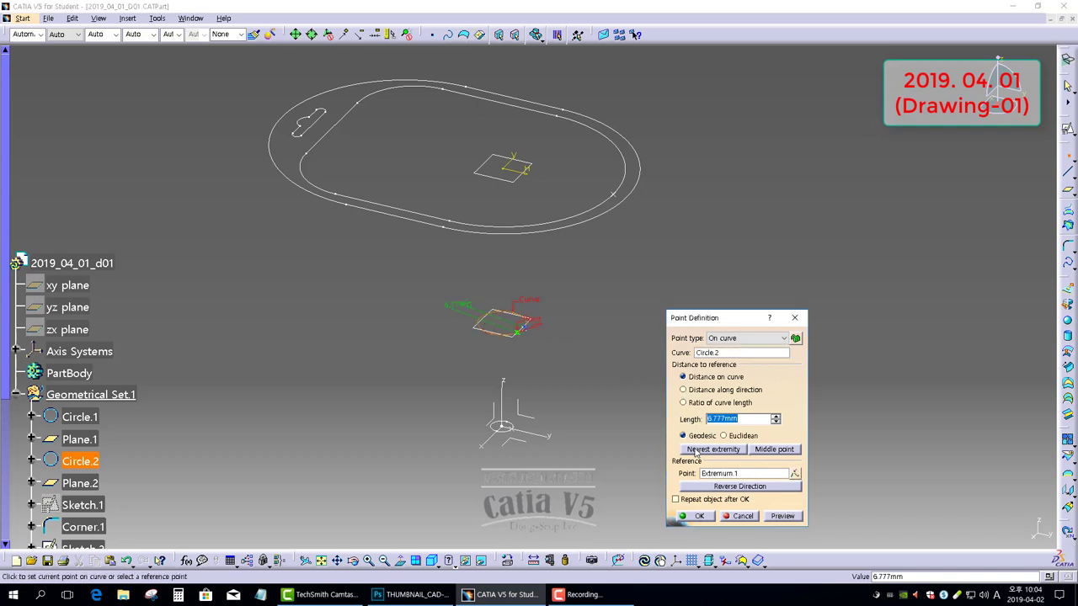
pyautogui.click(742, 473)
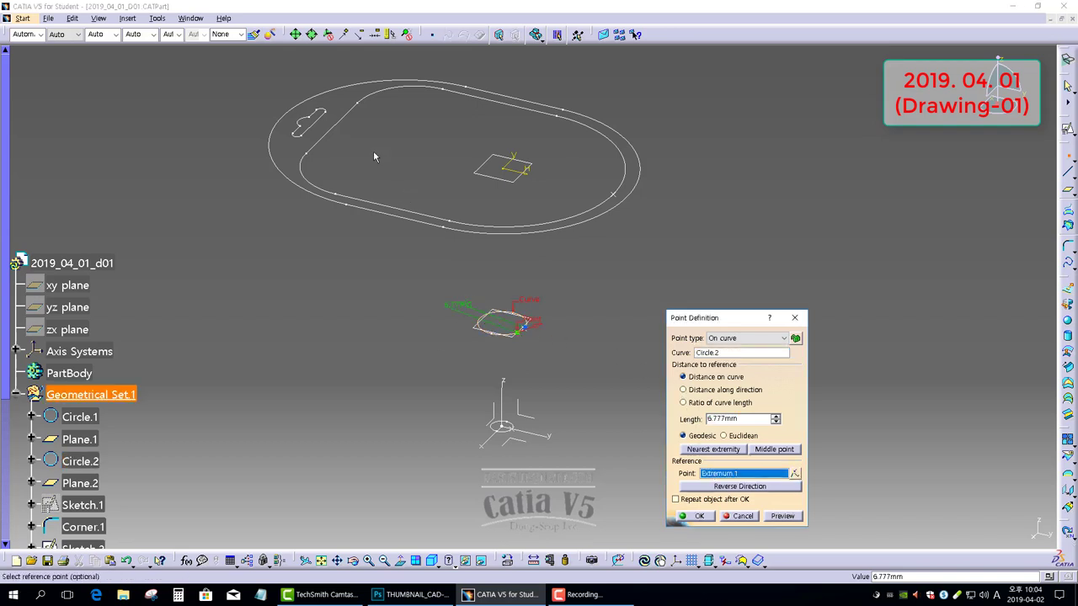
pyautogui.click(306, 152)
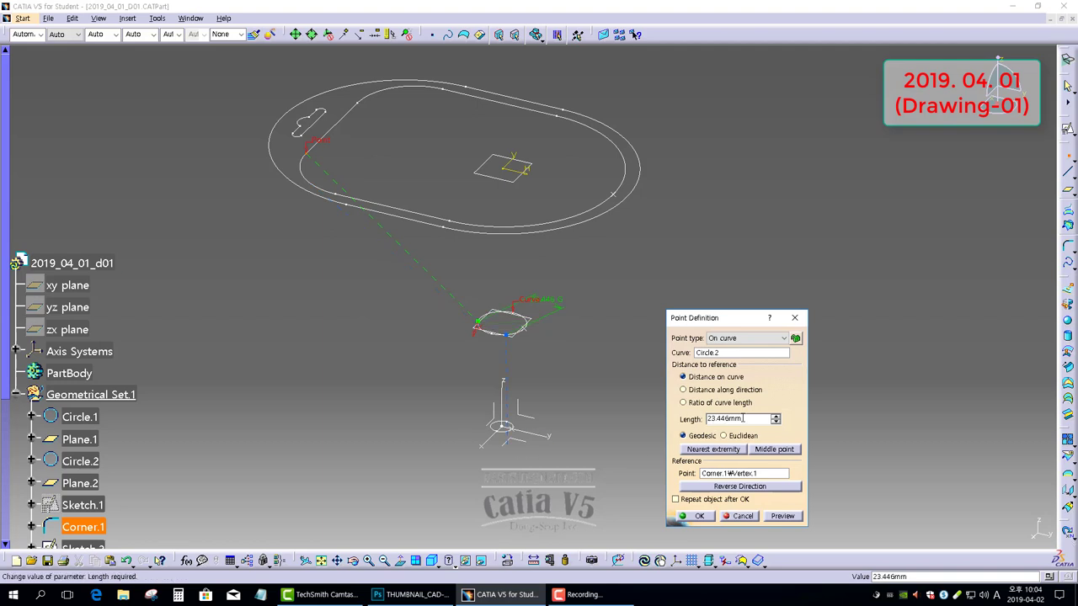
pyautogui.doubleClick(726, 418)
pyautogui.write('0')
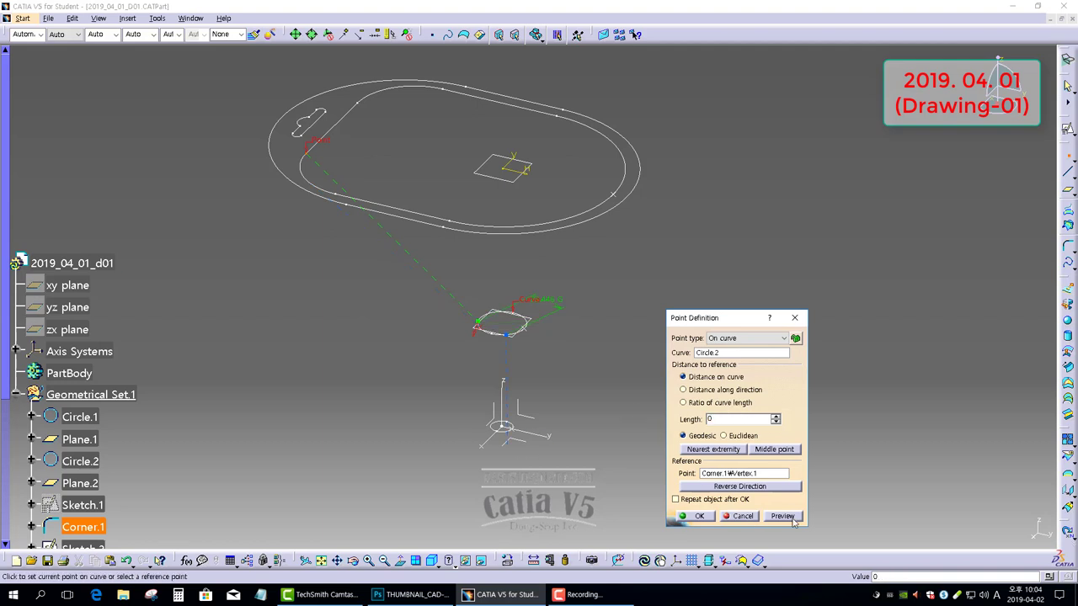
pyautogui.press('Return')
pyautogui.click(700, 516)
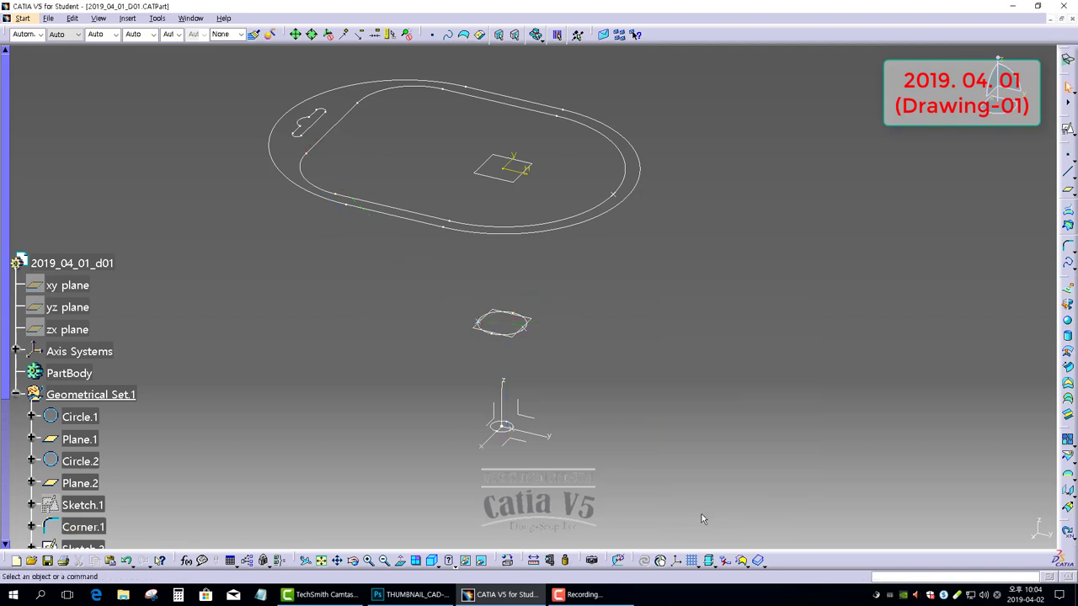
# Step: Create another On curve point on Circle.2 at length 0, referencing the negative X end vertex of Corner.1's straight edge
pyautogui.click(1068, 156)
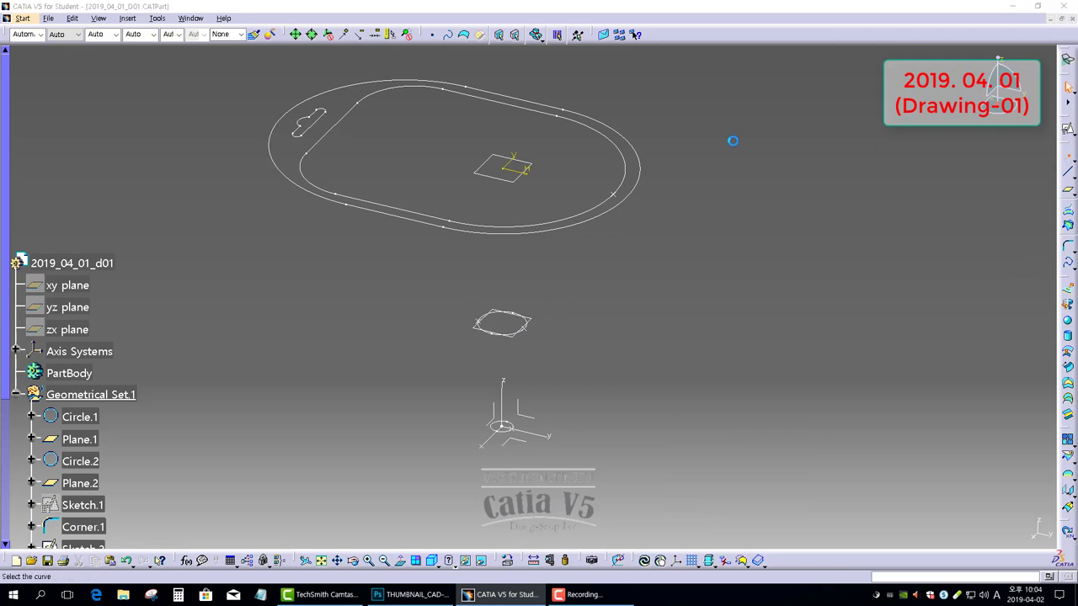
pyautogui.click(497, 314)
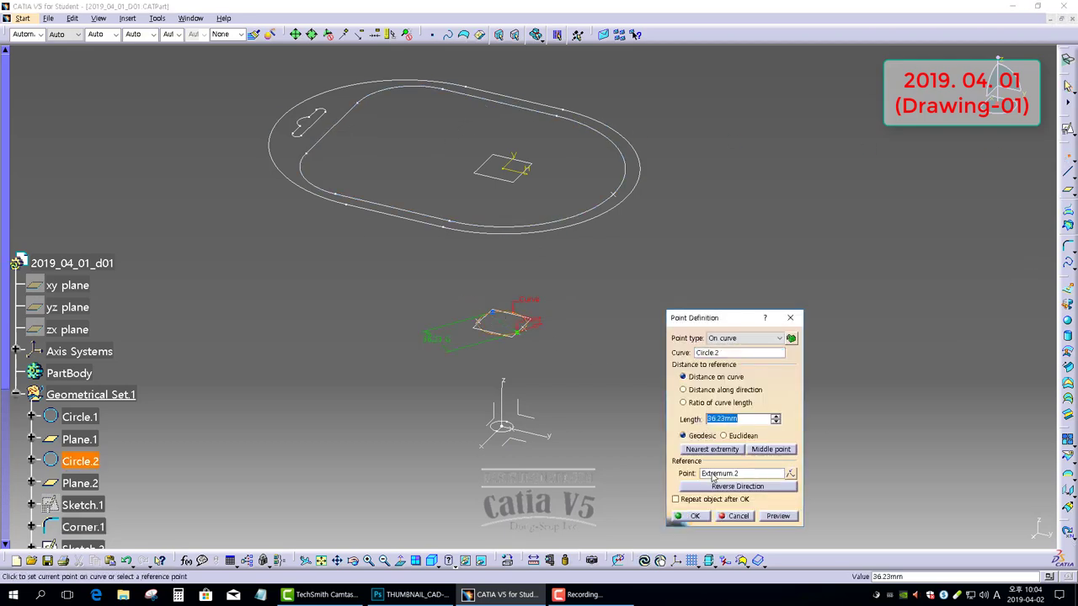
pyautogui.click(712, 475)
pyautogui.click(365, 104)
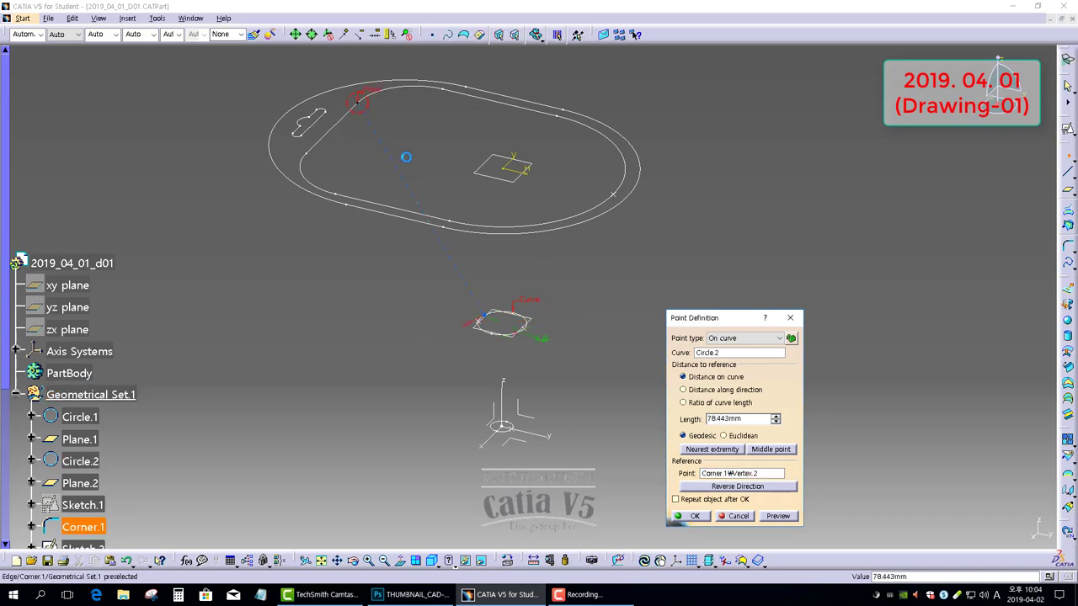
pyautogui.write('0')
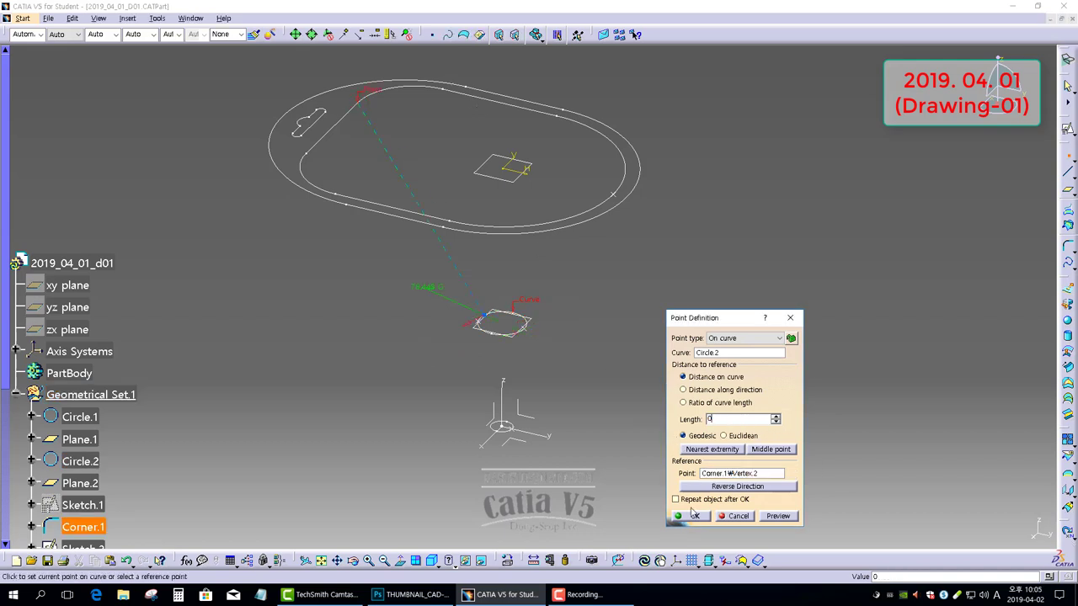
pyautogui.click(692, 517)
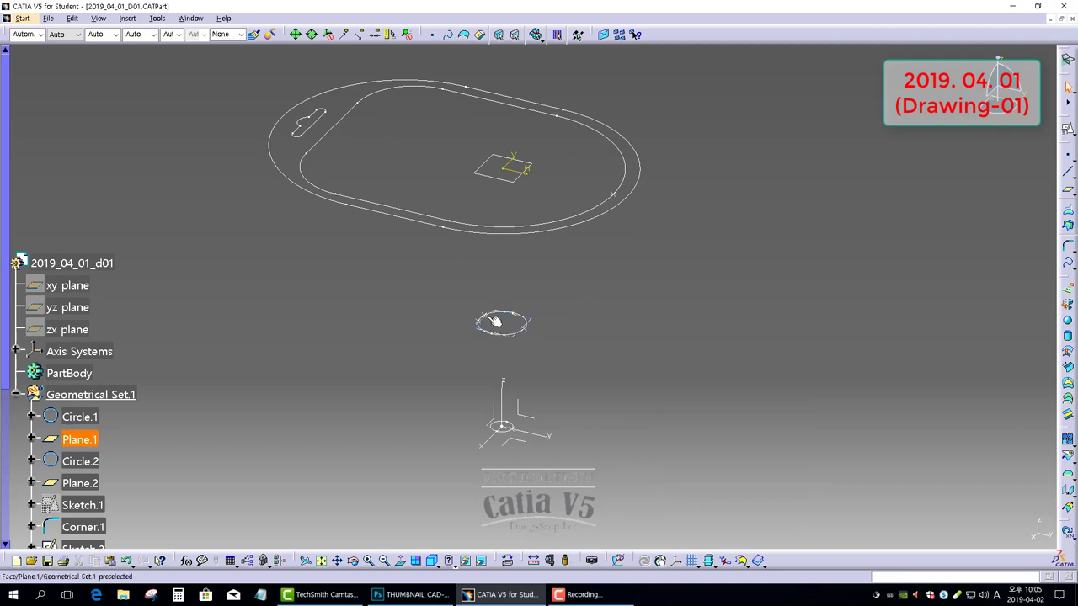
# Step: Create a Point-Point line from the negative X end vertex of Corner.1's straight edge to its matching point on Circle.2
pyautogui.moveTo(498, 315); pyautogui.dragTo(640, 370, button='middle')
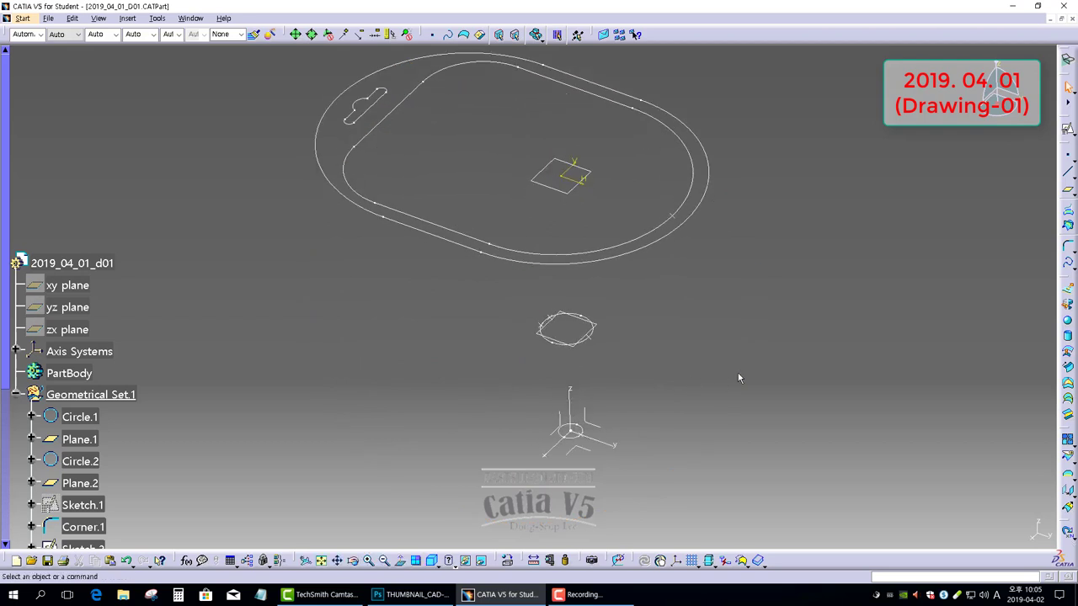
pyautogui.click(1068, 173)
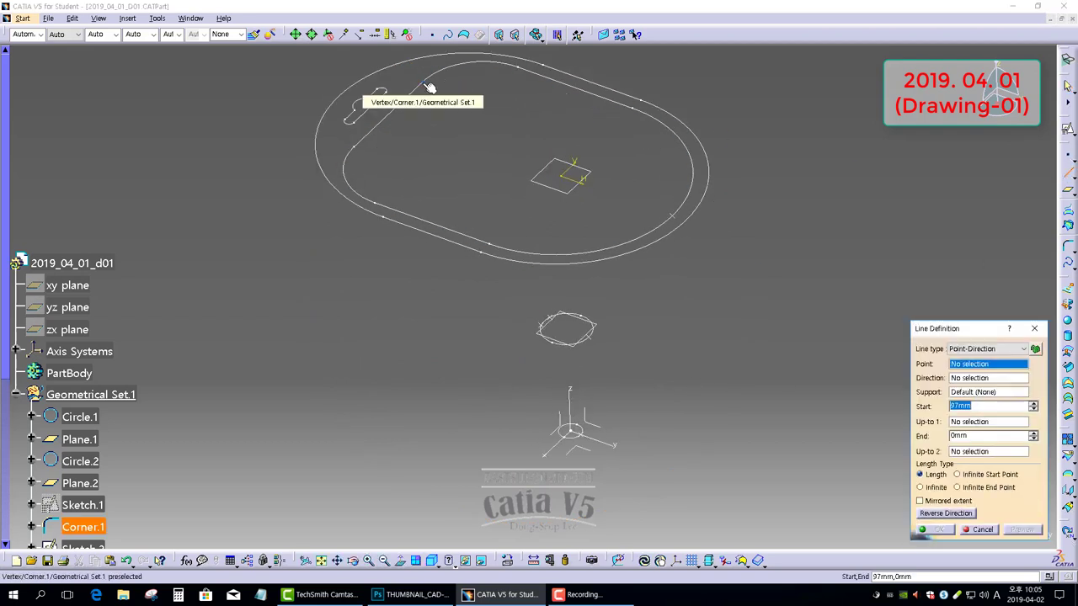
pyautogui.click(982, 349)
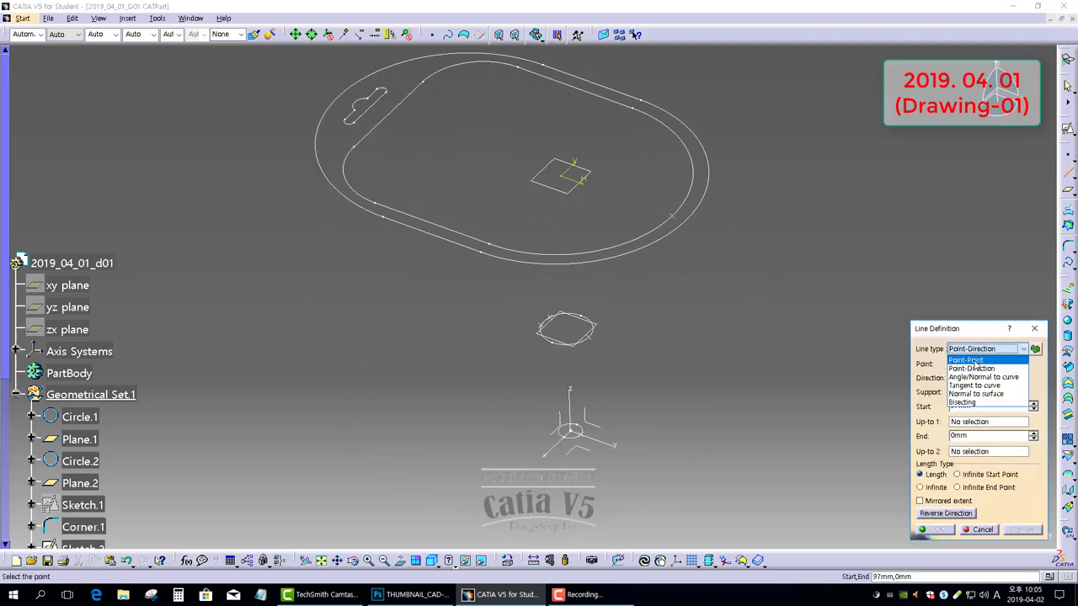
pyautogui.click(977, 362)
pyautogui.click(427, 85)
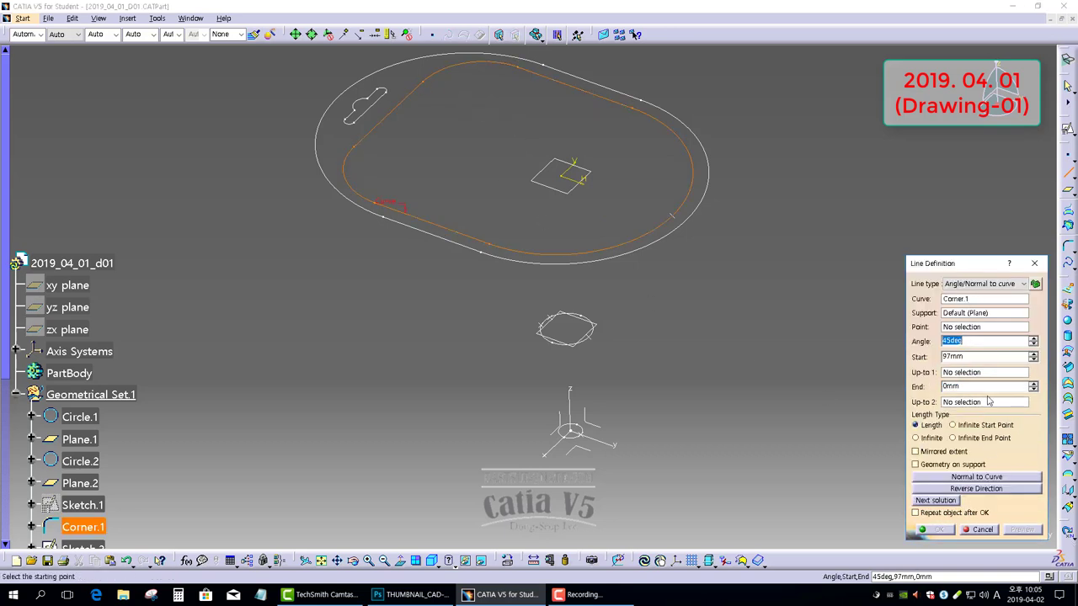
pyautogui.click(982, 284)
pyautogui.click(977, 295)
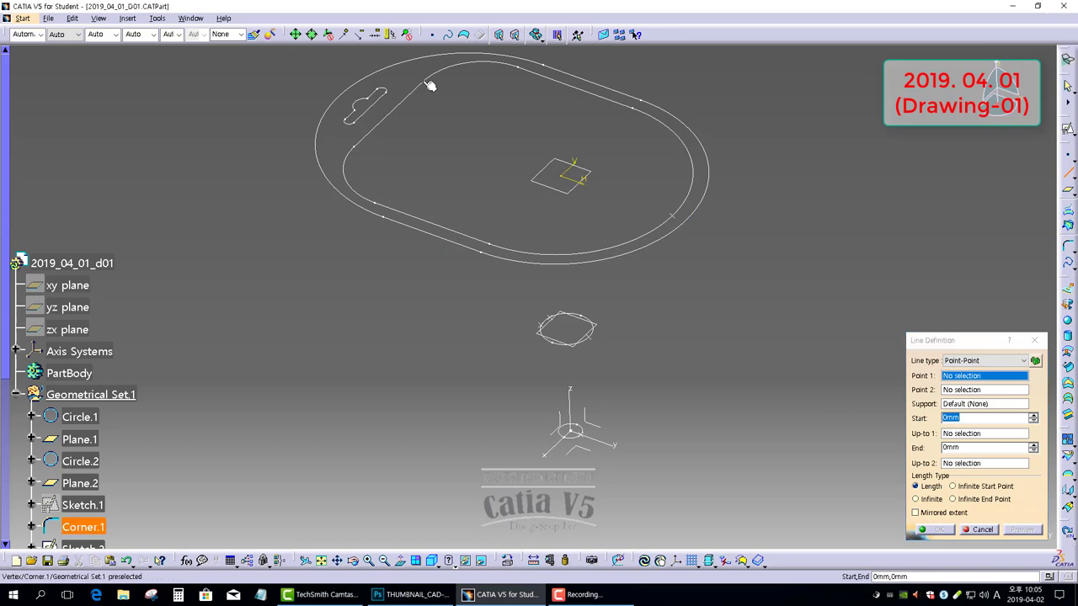
pyautogui.click(427, 85)
pyautogui.click(550, 316)
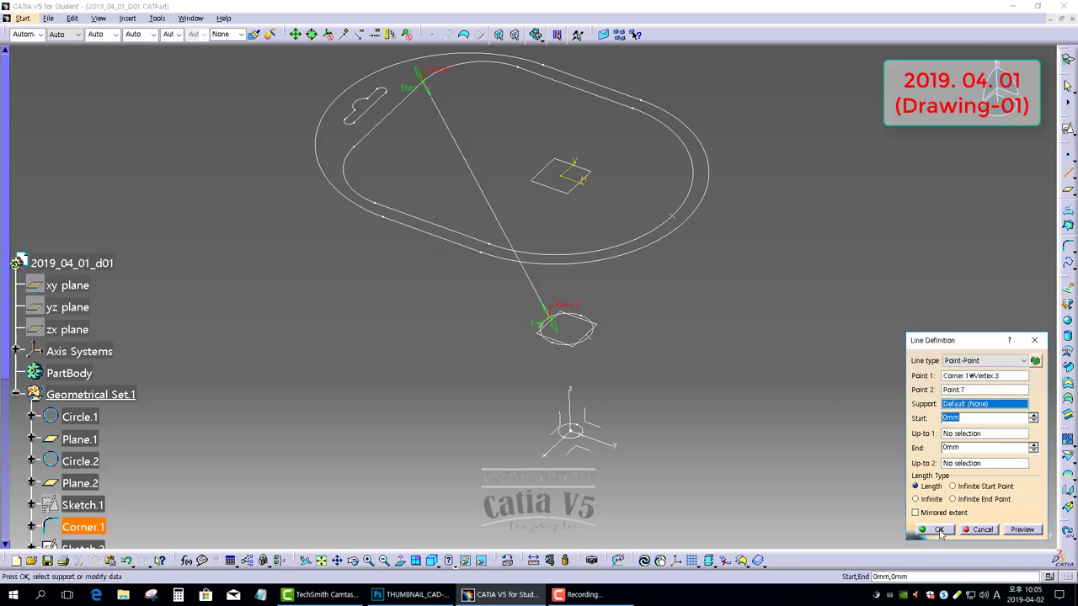
pyautogui.click(939, 530)
# Step: Create a Point-Point line from the straight edge's positive X end vertex to its matching point on Circle.2, and save the part
pyautogui.click(1068, 192)
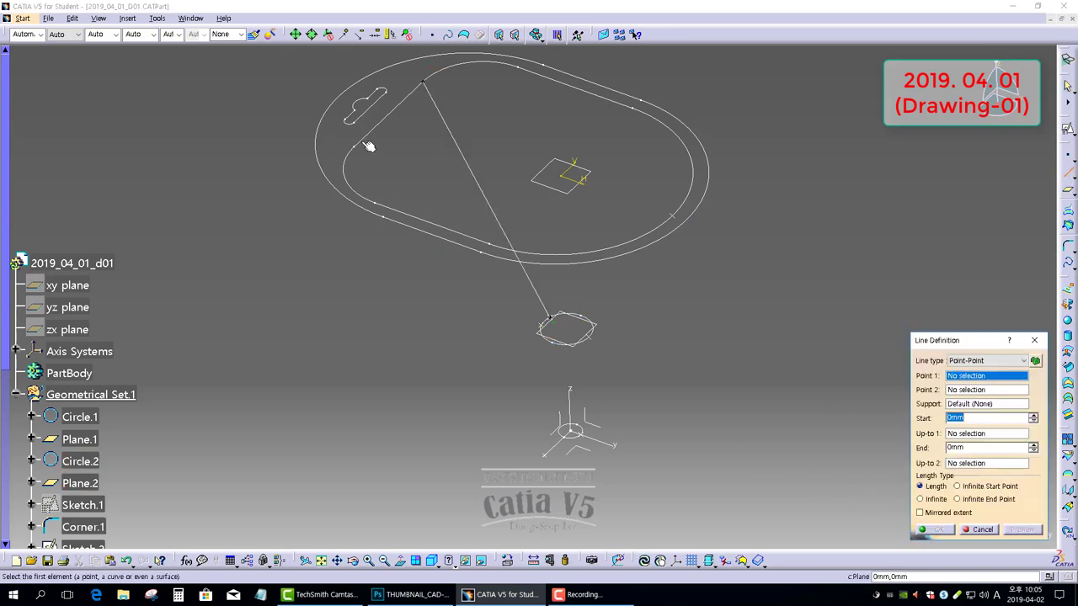
pyautogui.click(358, 148)
pyautogui.click(543, 321)
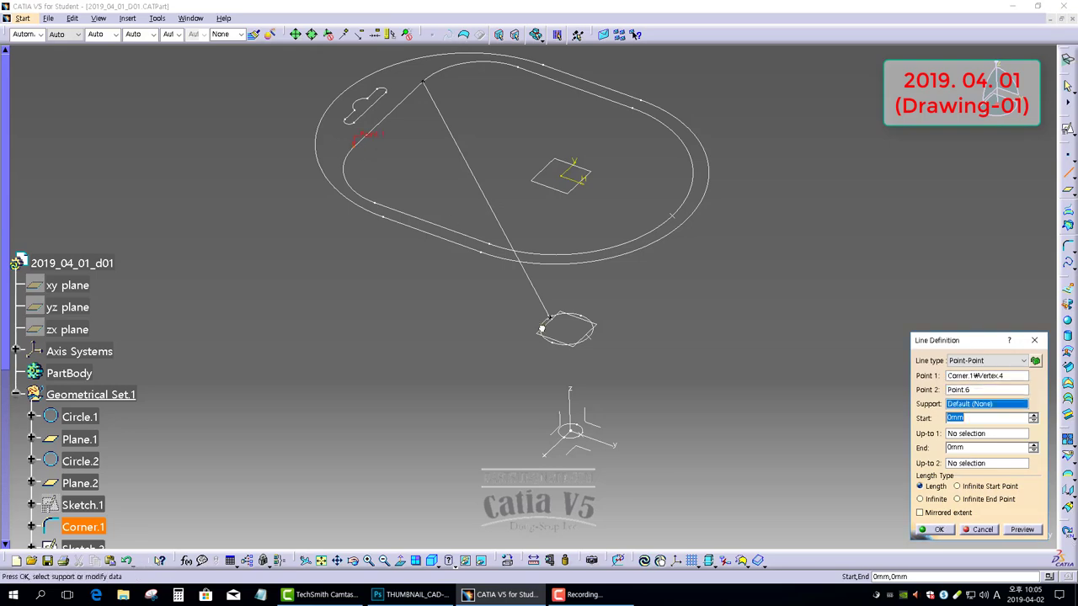
pyautogui.click(938, 530)
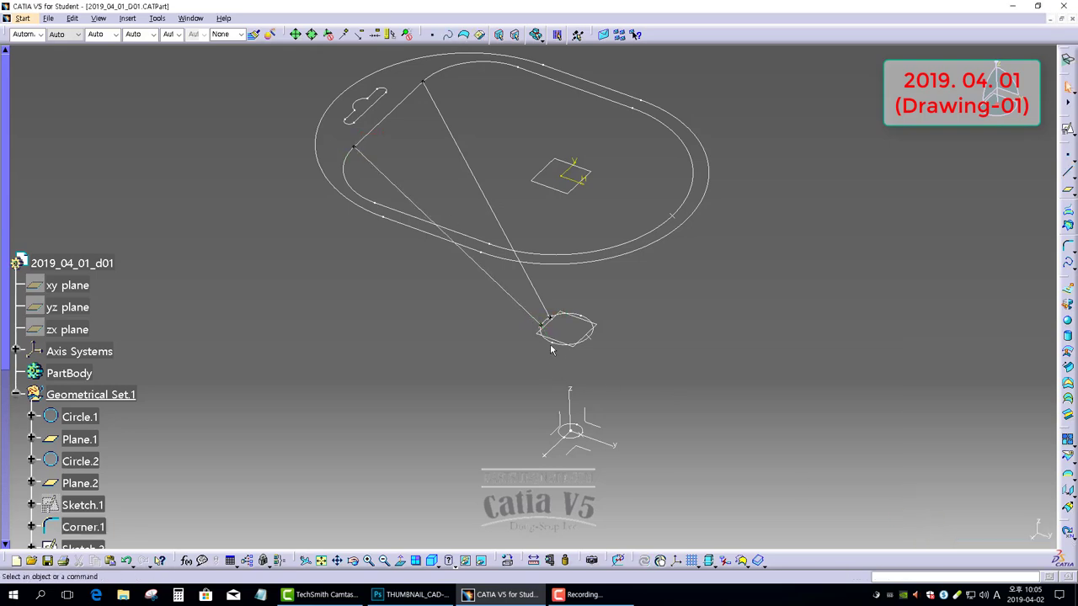
pyautogui.moveTo(433, 318); pyautogui.dragTo(163, 500, button='middle')
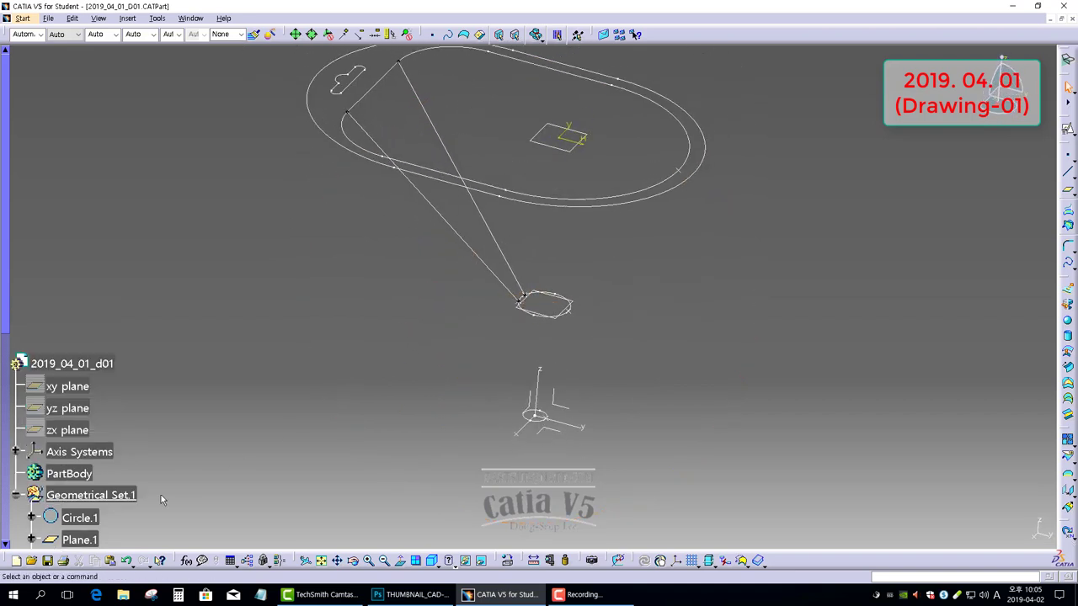
pyautogui.click(48, 560)
# Step: Create a Point-Point line on the positive Y side from Extract.3 on Corner.1 to Extract.2 on Circle.2
pyautogui.click(1068, 171)
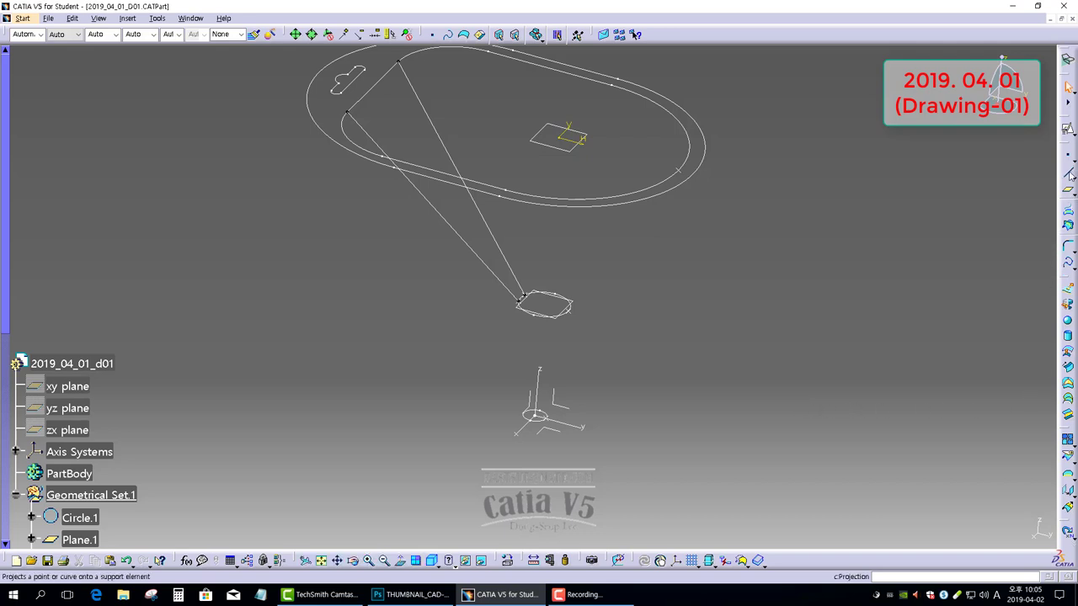
pyautogui.click(684, 175)
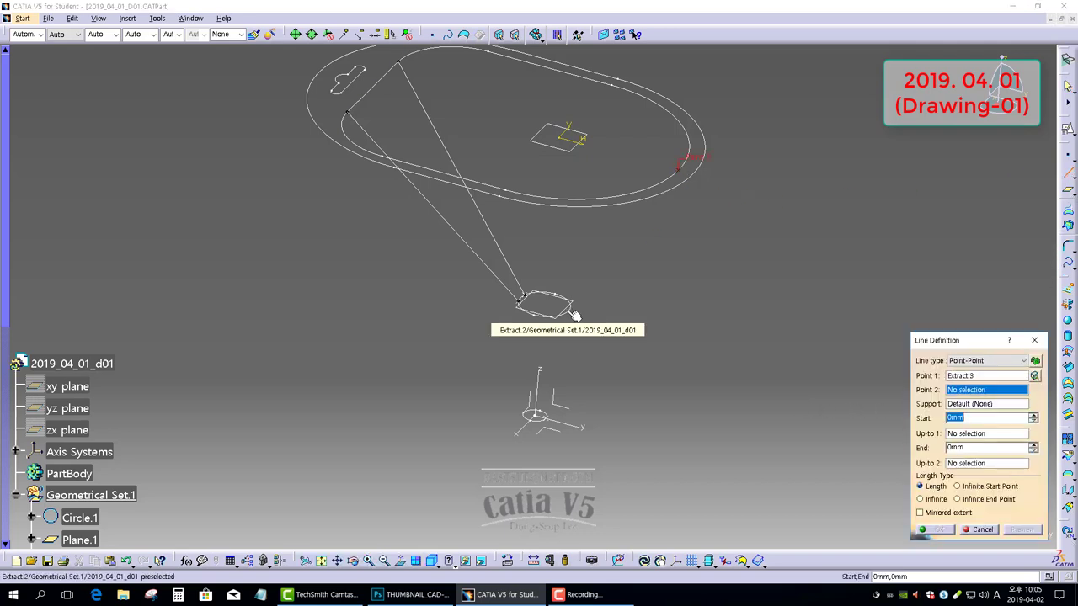
pyautogui.click(571, 308)
pyautogui.click(938, 530)
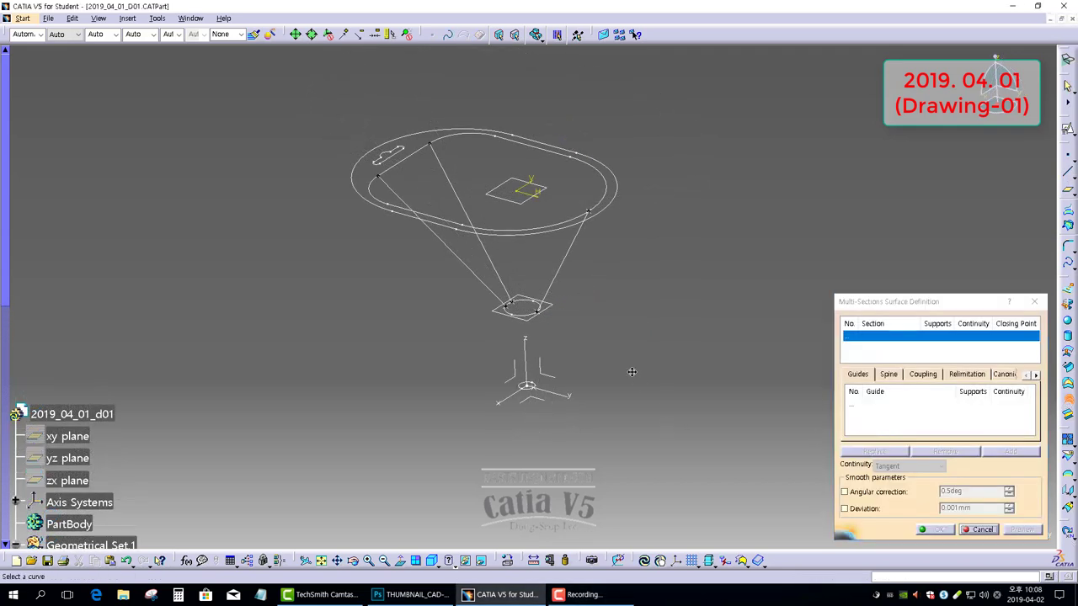
# Step: Define Multi-Sections Surface sections Circle.1 and Circle.2, with Extract.1 and Extract.2 as their closing points
pyautogui.moveTo(632, 373); pyautogui.dragTo(480, 274, button='middle')
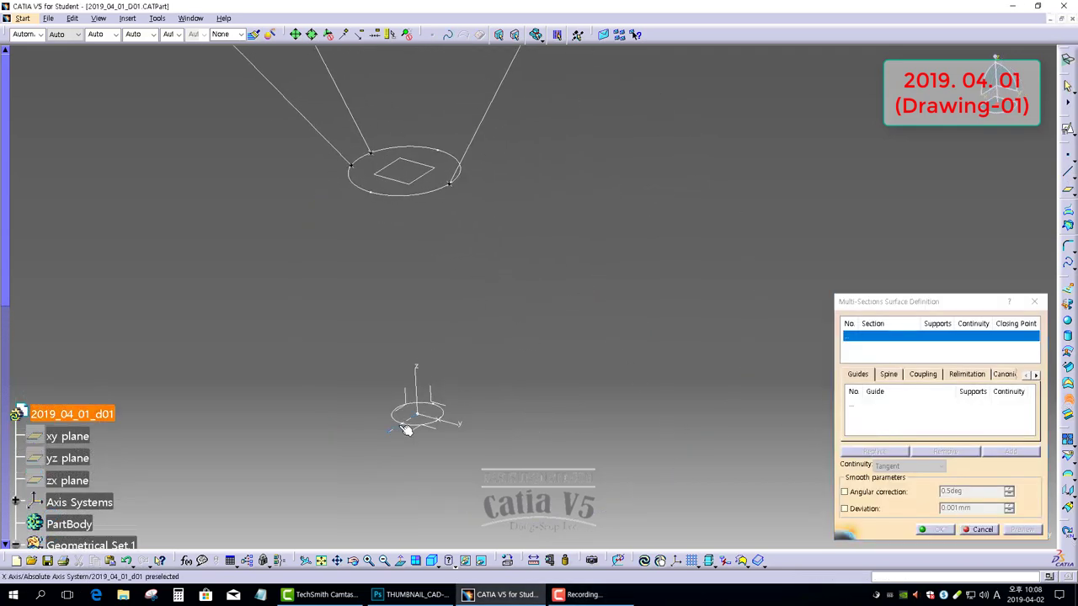
pyautogui.click(400, 421)
pyautogui.click(442, 422)
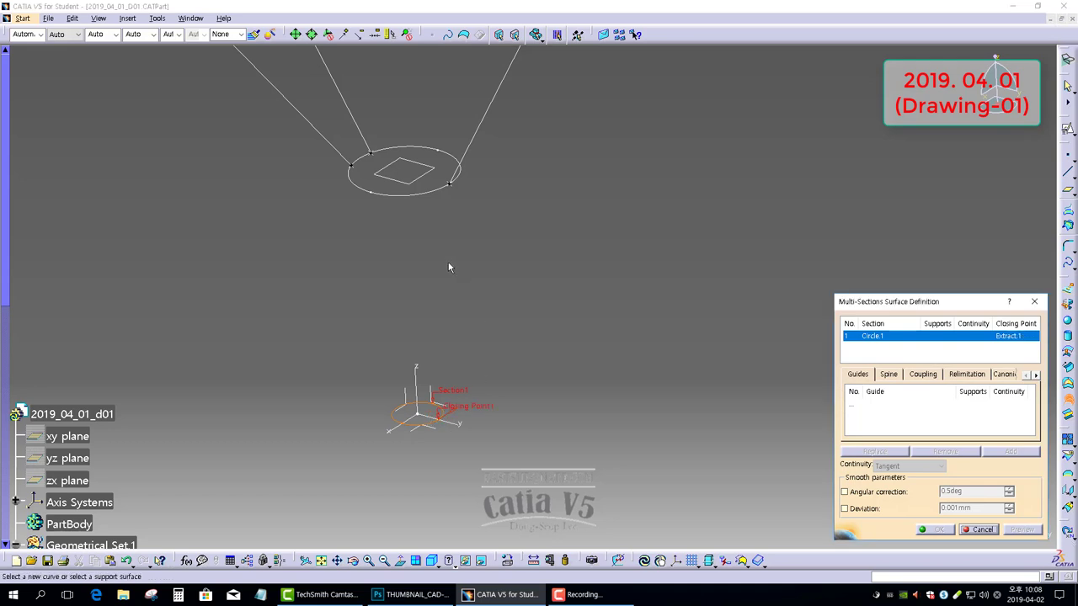
pyautogui.moveTo(424, 222); pyautogui.dragTo(438, 332, button='middle')
pyautogui.click(437, 306)
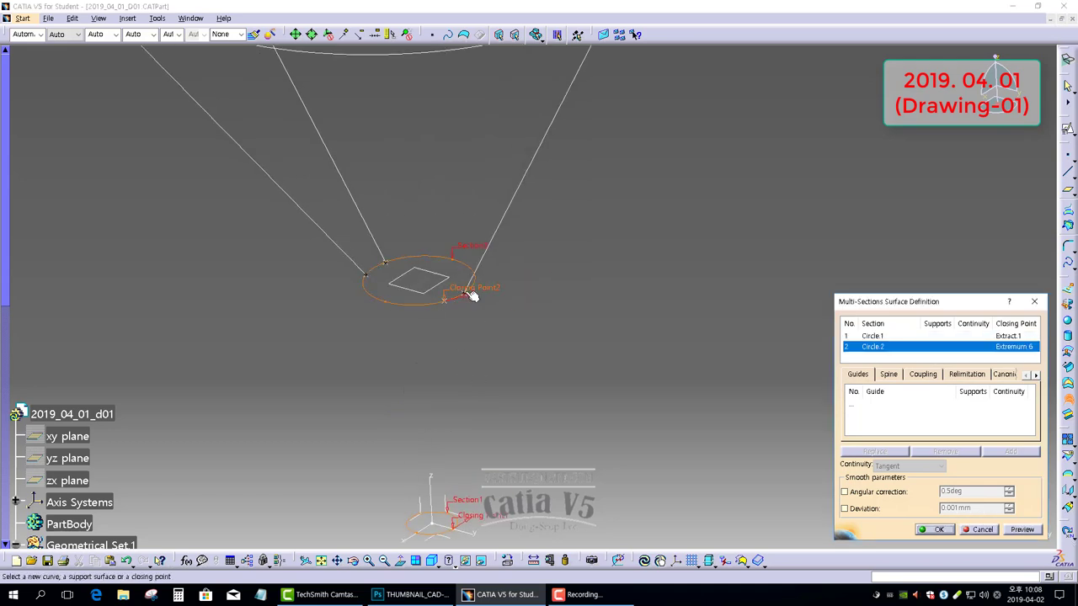
pyautogui.click(468, 295)
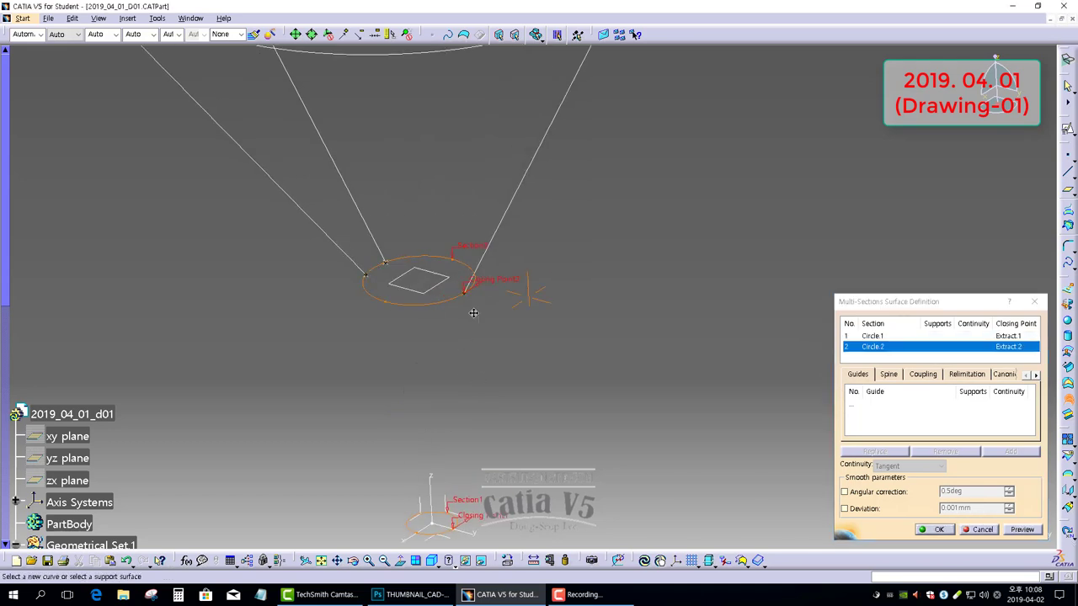
# Step: Preview the surface between Circle.1 and Circle.2, check its coupling settings and create it
pyautogui.scroll(1, 473, 313)
pyautogui.moveTo(473, 314); pyautogui.dragTo(483, 375, button='middle')
pyautogui.click(1024, 532)
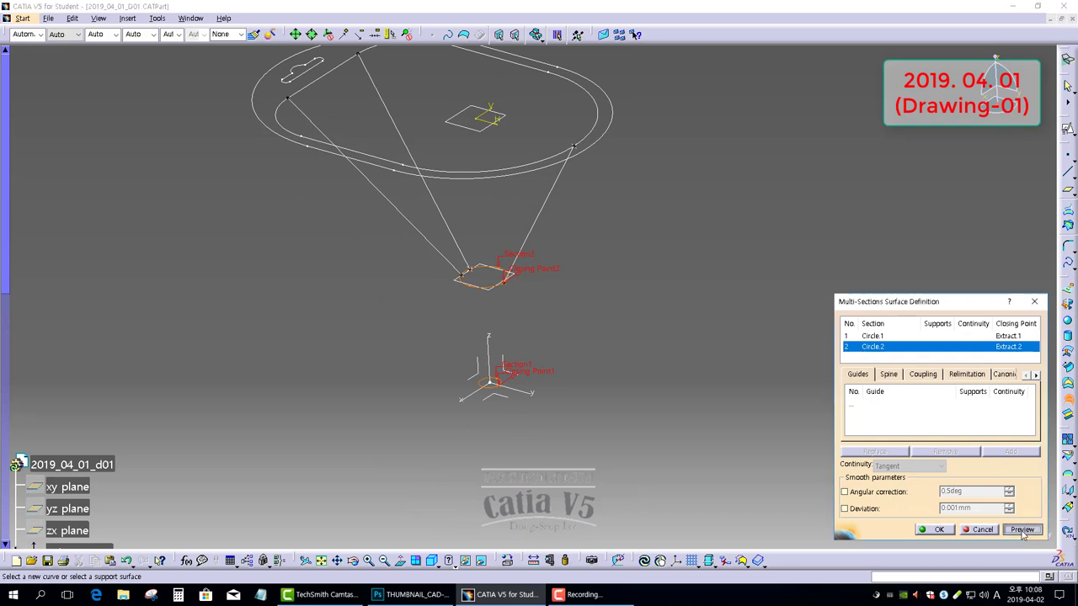
pyautogui.click(922, 374)
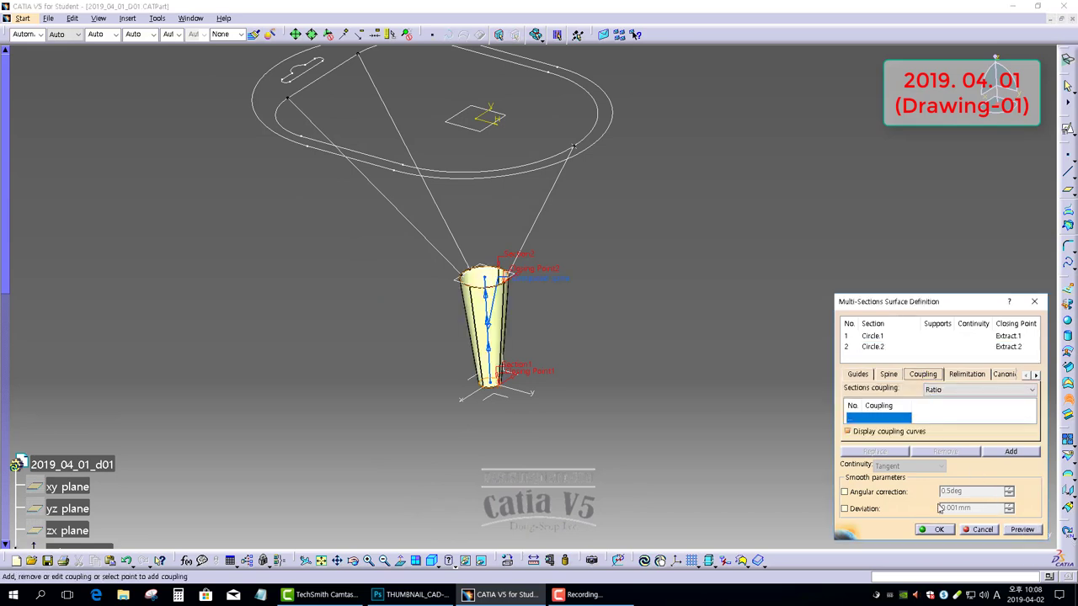
pyautogui.moveTo(626, 359); pyautogui.dragTo(556, 263, button='middle')
pyautogui.click(937, 529)
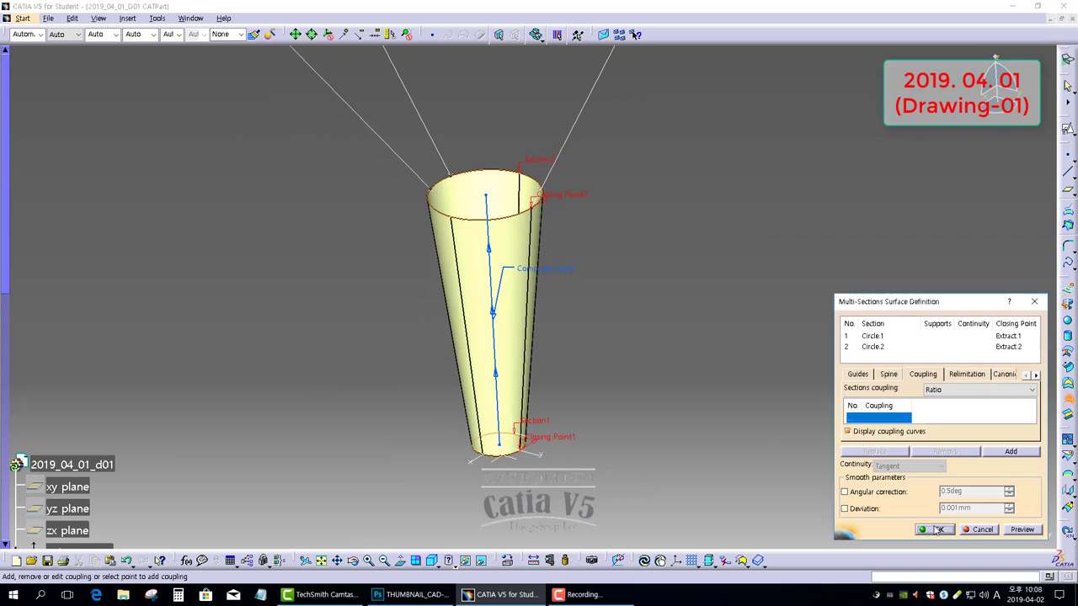
# Step: Define a Multi-Sections Surface through Circle.2 and Corner.1, with Extract.2 and Extract.3 as closing points, and preview it
pyautogui.moveTo(494, 153); pyautogui.dragTo(534, 369, button='middle')
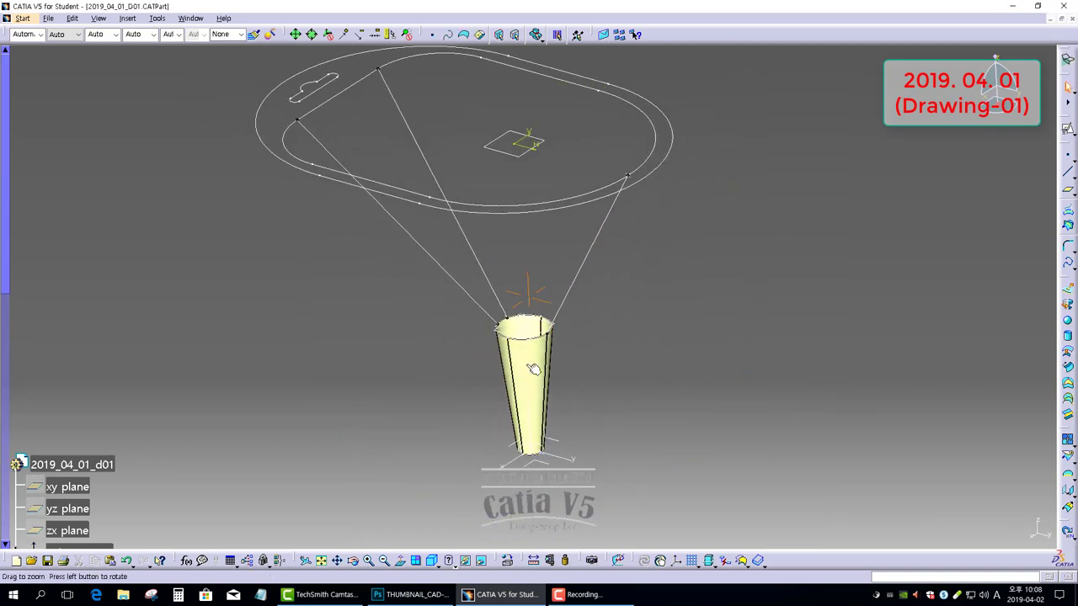
pyautogui.click(1068, 399)
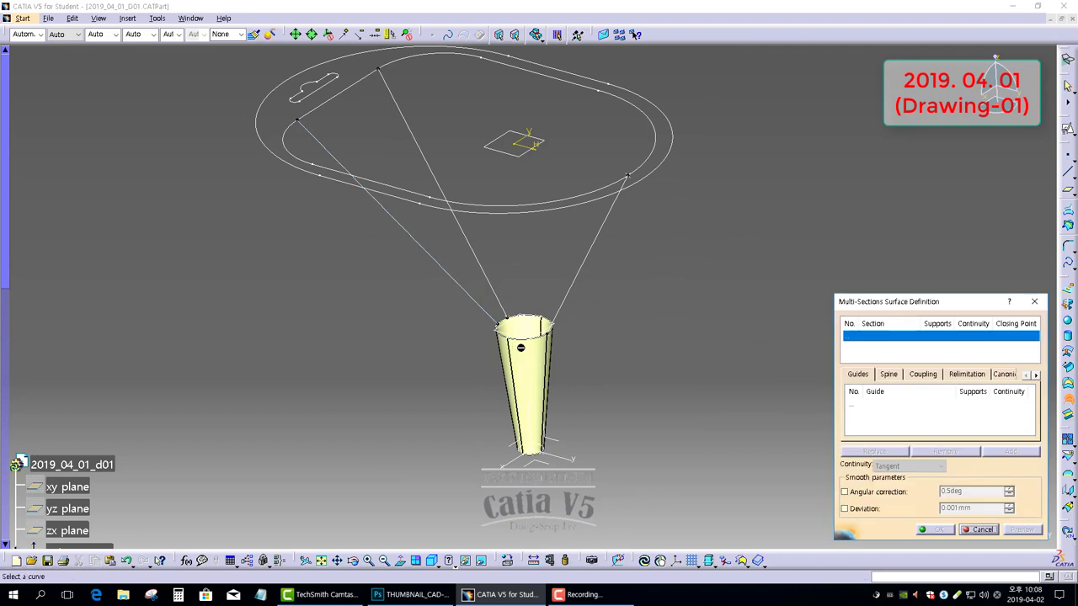
pyautogui.click(549, 335)
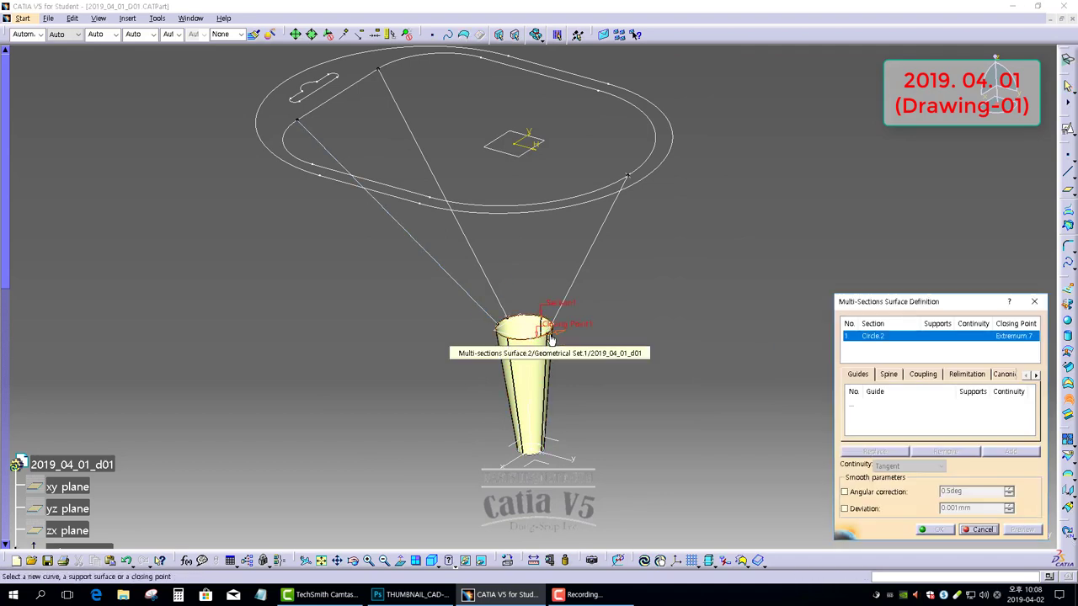
pyautogui.click(551, 331)
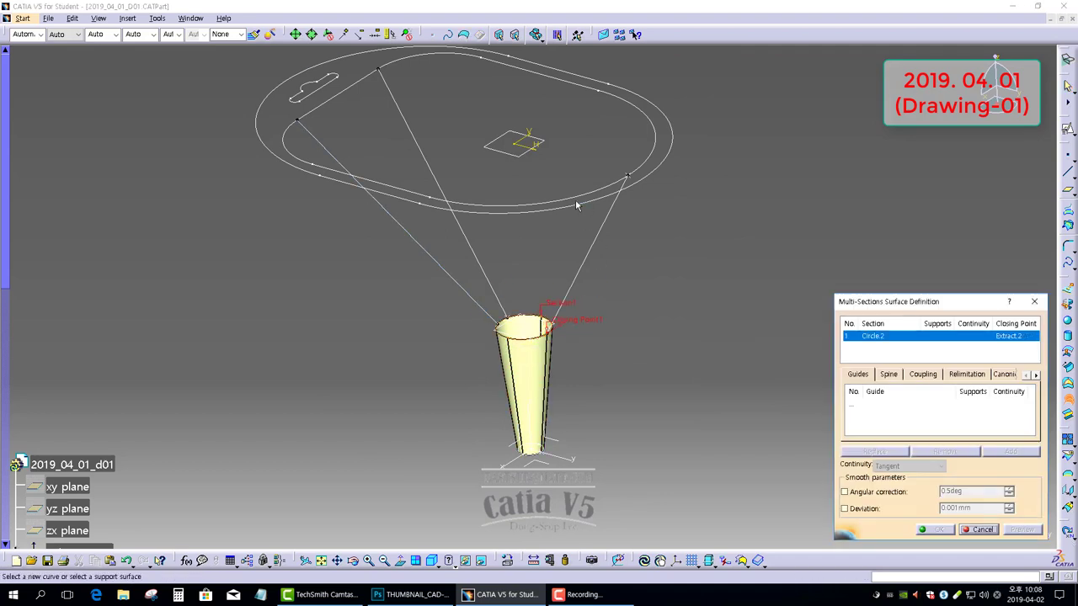
pyautogui.click(581, 200)
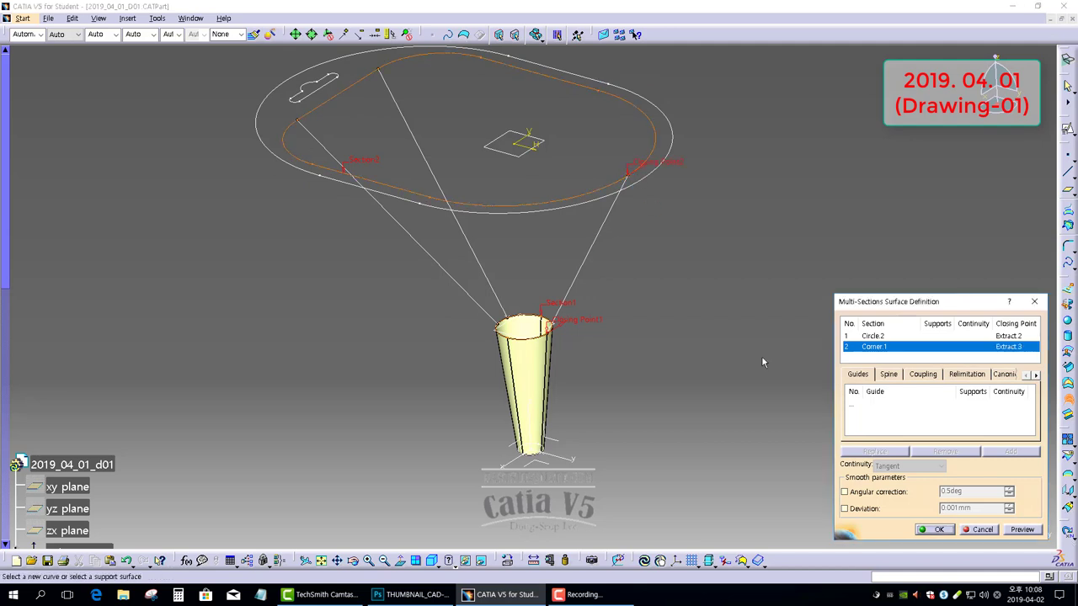
pyautogui.click(1015, 528)
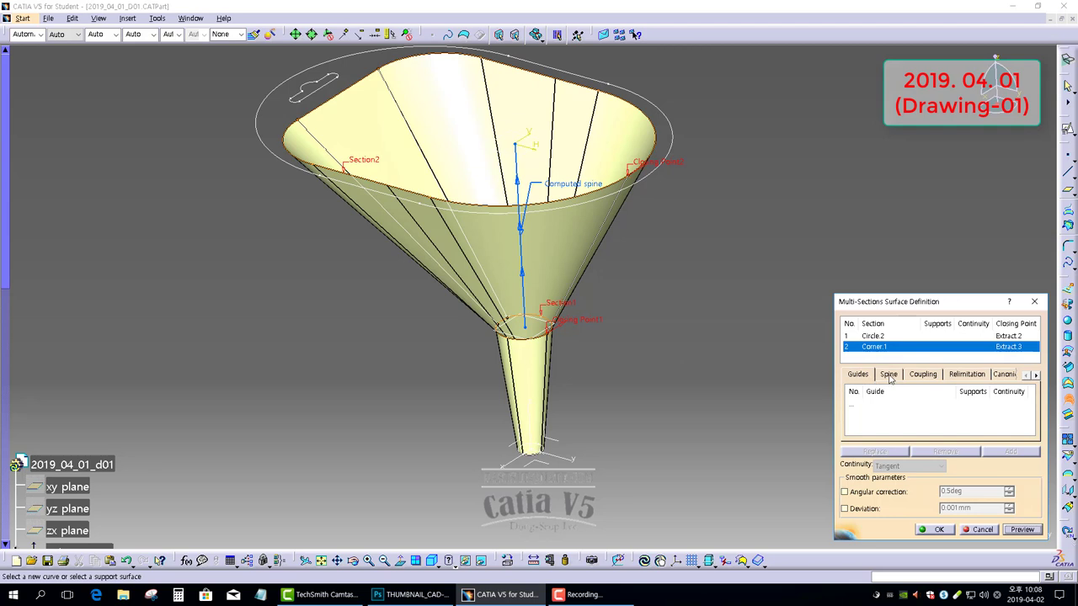
# Step: Add Line.5, Line.3 and Line.4 as guides of the surface between Circle.2 and Corner.1 and create it
pyautogui.click(849, 406)
pyautogui.click(597, 234)
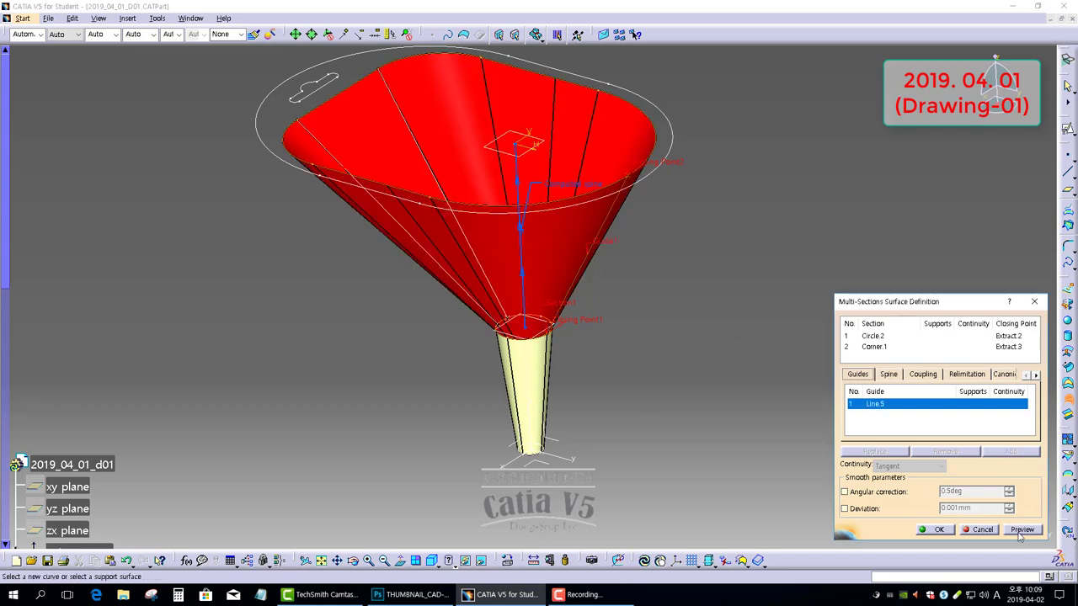
pyautogui.click(1021, 530)
pyautogui.click(431, 244)
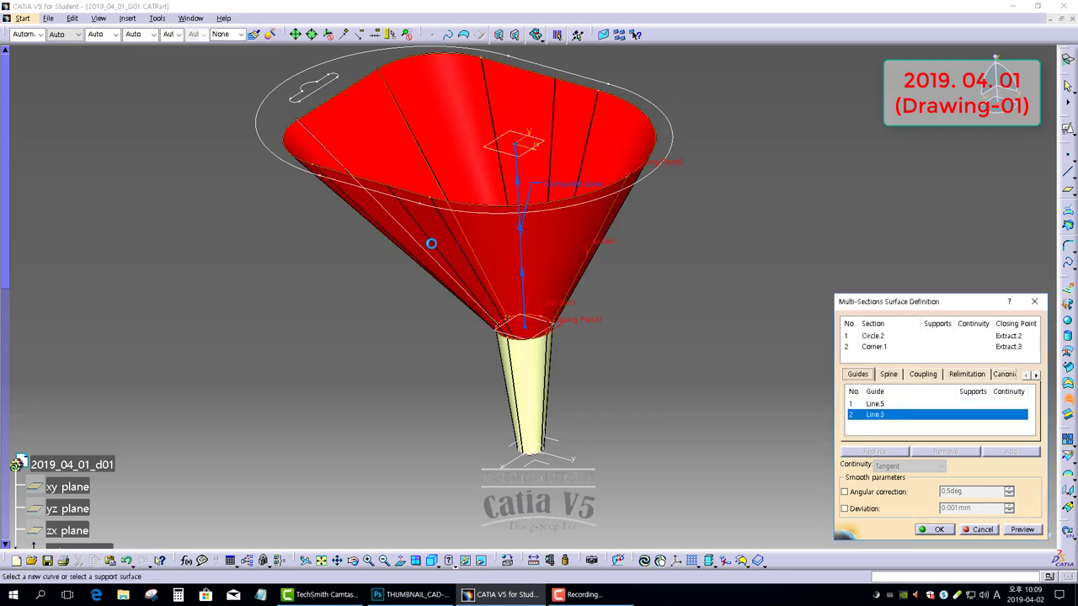
pyautogui.click(404, 224)
pyautogui.click(1021, 530)
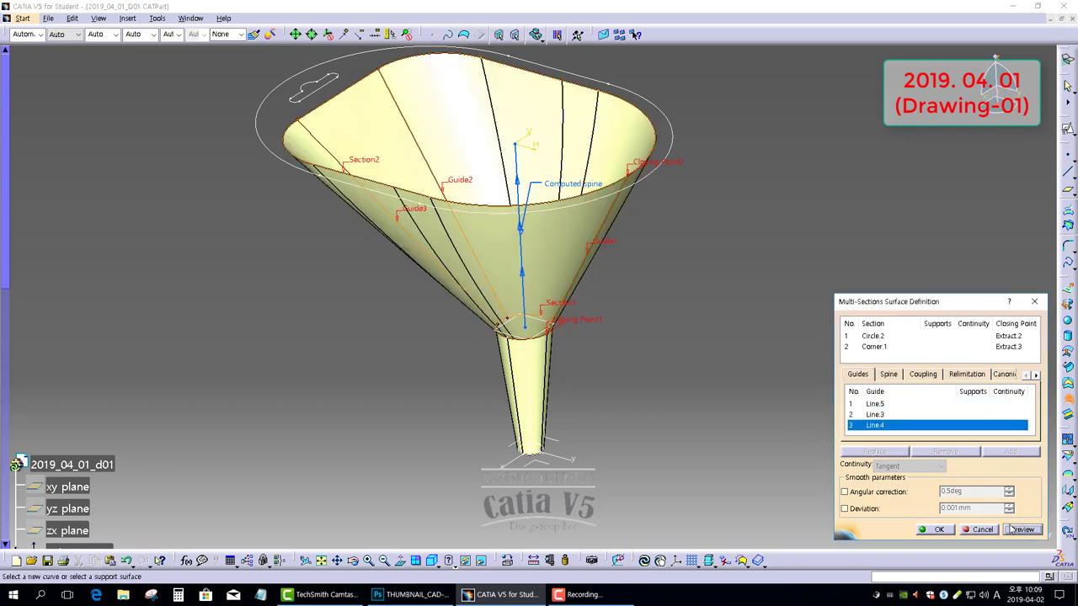
pyautogui.moveTo(543, 307); pyautogui.dragTo(400, 336, button='middle')
pyautogui.moveTo(454, 361); pyautogui.dragTo(374, 299, button='middle')
pyautogui.click(938, 529)
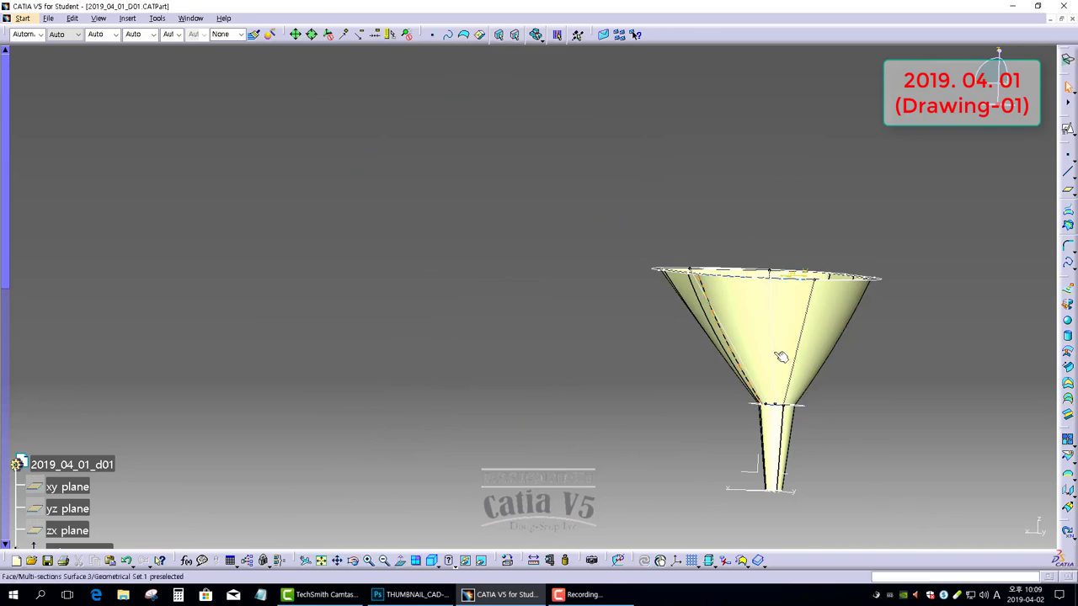
# Step: Reopen the surface between Circle.2 and Corner.1 to examine its coupling and relimitation settings
pyautogui.moveTo(775, 356); pyautogui.dragTo(655, 427, button='middle')
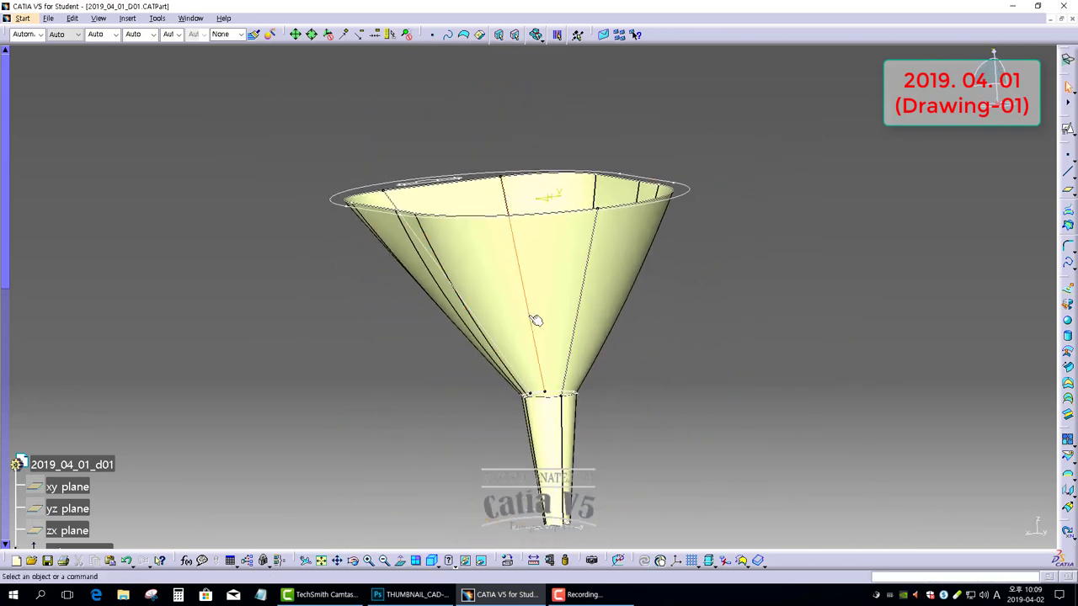
pyautogui.doubleClick(534, 319)
pyautogui.click(939, 530)
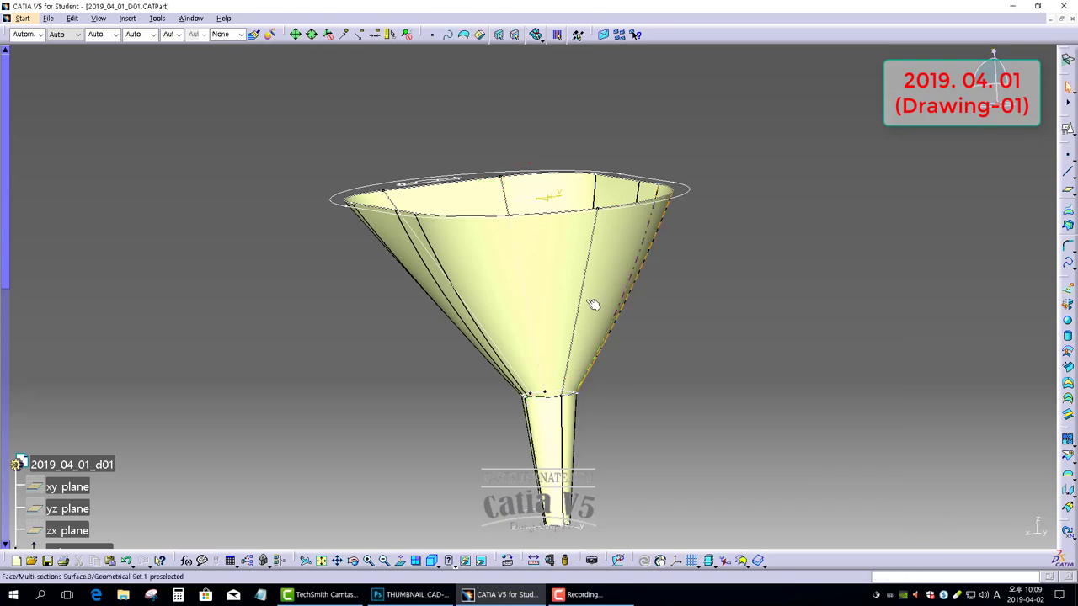
pyautogui.doubleClick(558, 291)
pyautogui.moveTo(570, 323); pyautogui.dragTo(623, 341, button='middle')
pyautogui.moveTo(913, 303); pyautogui.dragTo(723, 209)
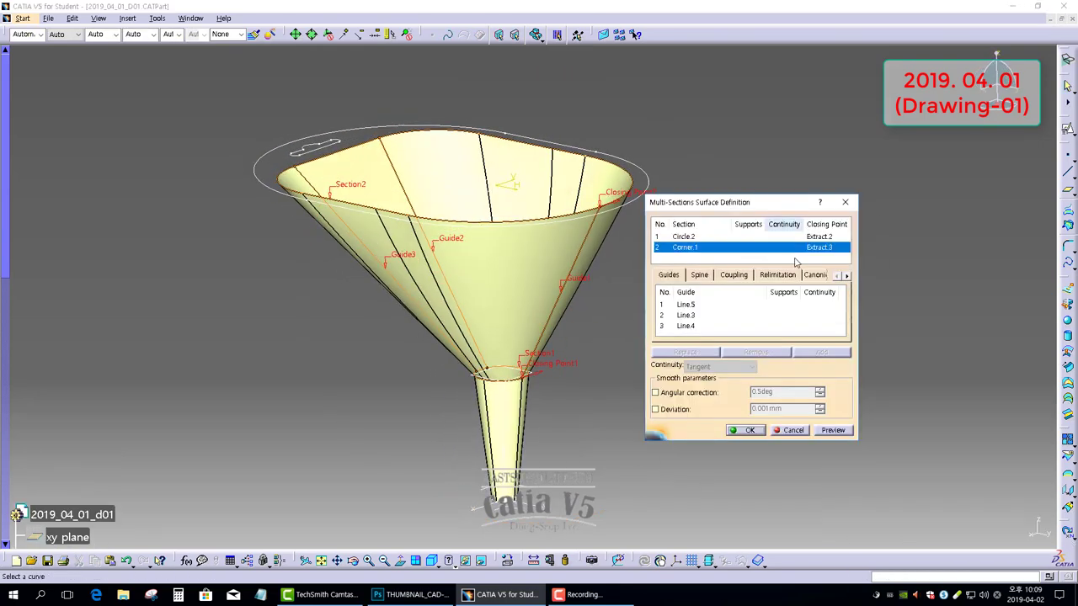
pyautogui.click(731, 276)
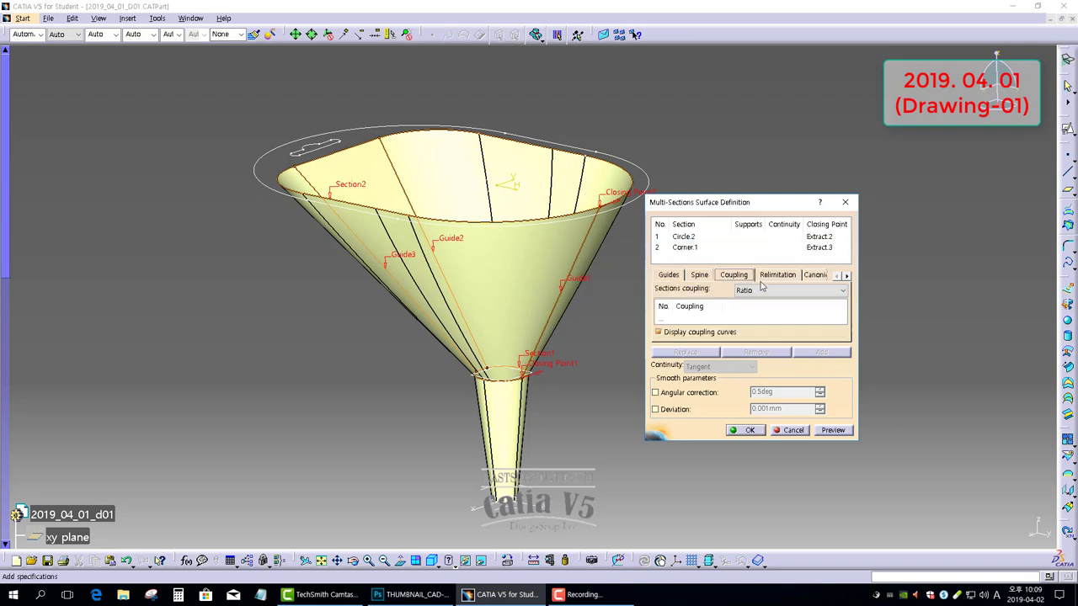
pyautogui.moveTo(509, 225); pyautogui.dragTo(508, 268, button='middle')
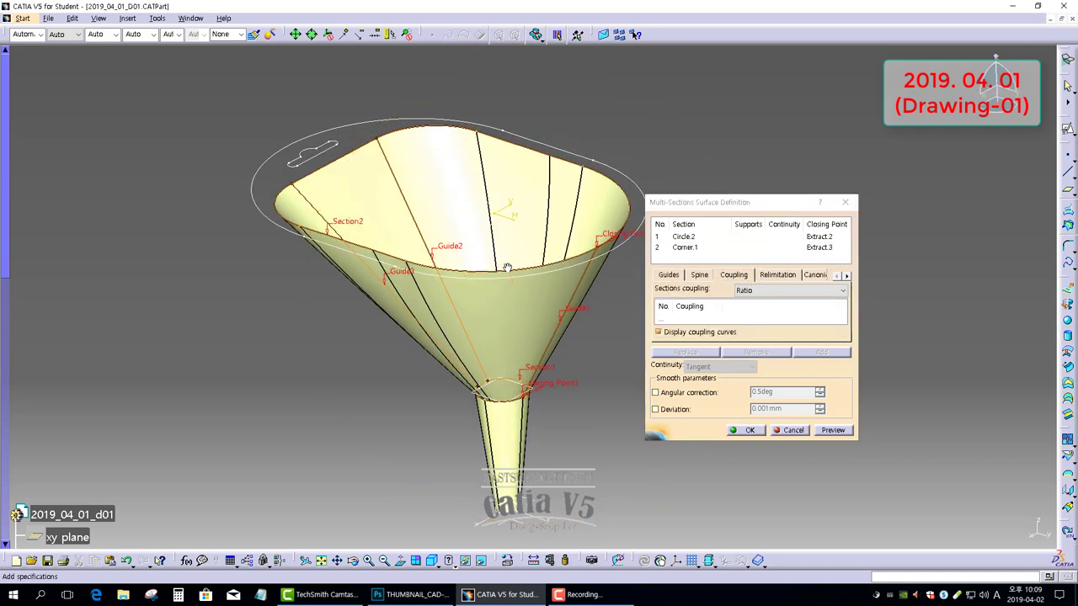
pyautogui.click(775, 275)
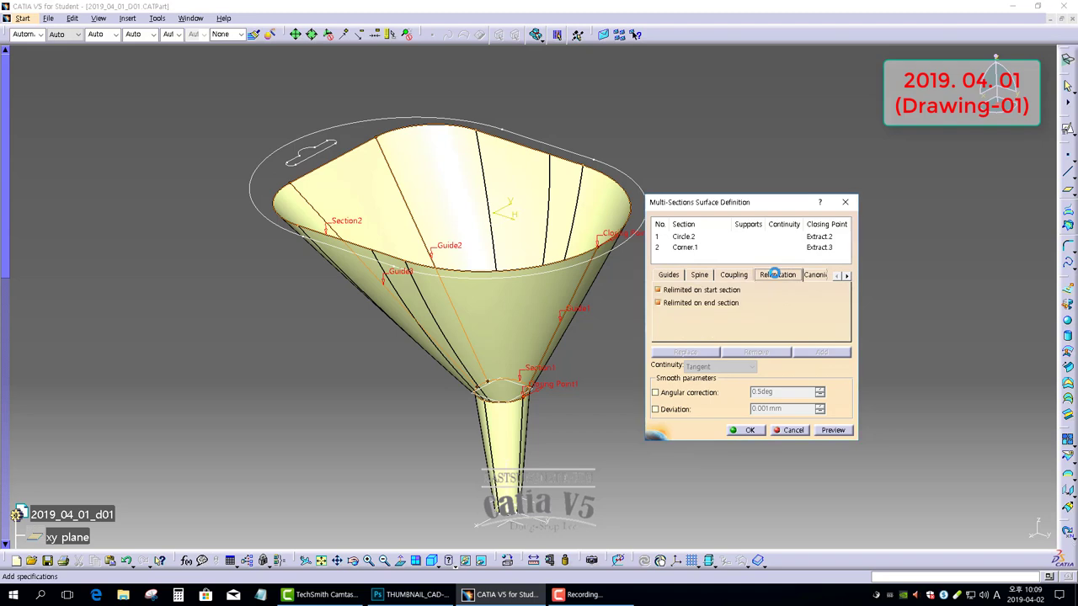
pyautogui.click(748, 431)
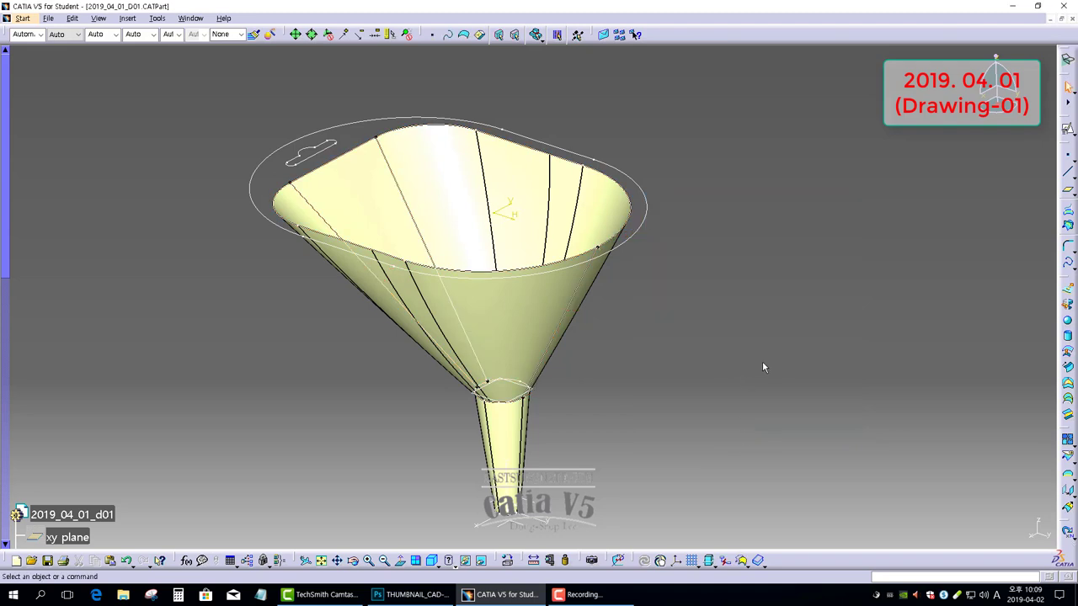
# Step: Define a Fill surface with Sketch.2 as its outer boundary and Corner.1 as its inner boundary
pyautogui.moveTo(436, 307); pyautogui.dragTo(697, 385, button='middle')
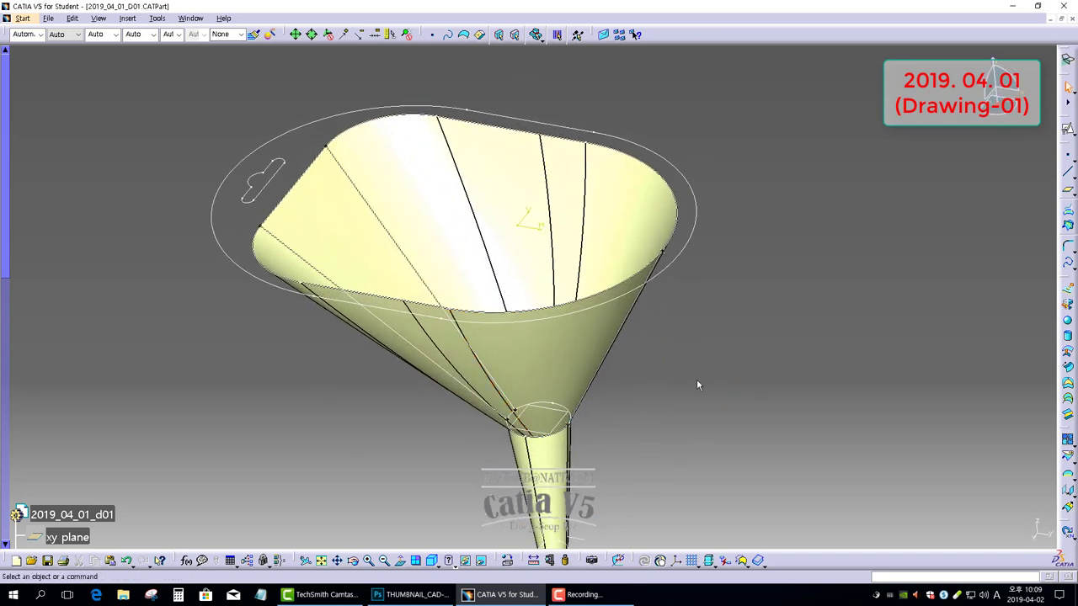
pyautogui.click(1068, 383)
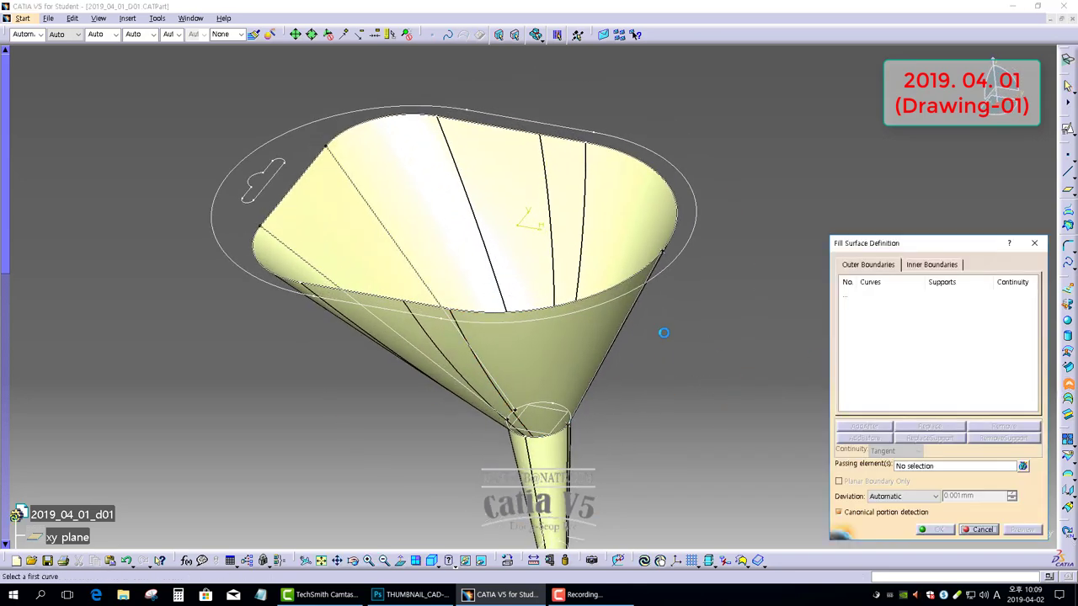
pyautogui.click(576, 311)
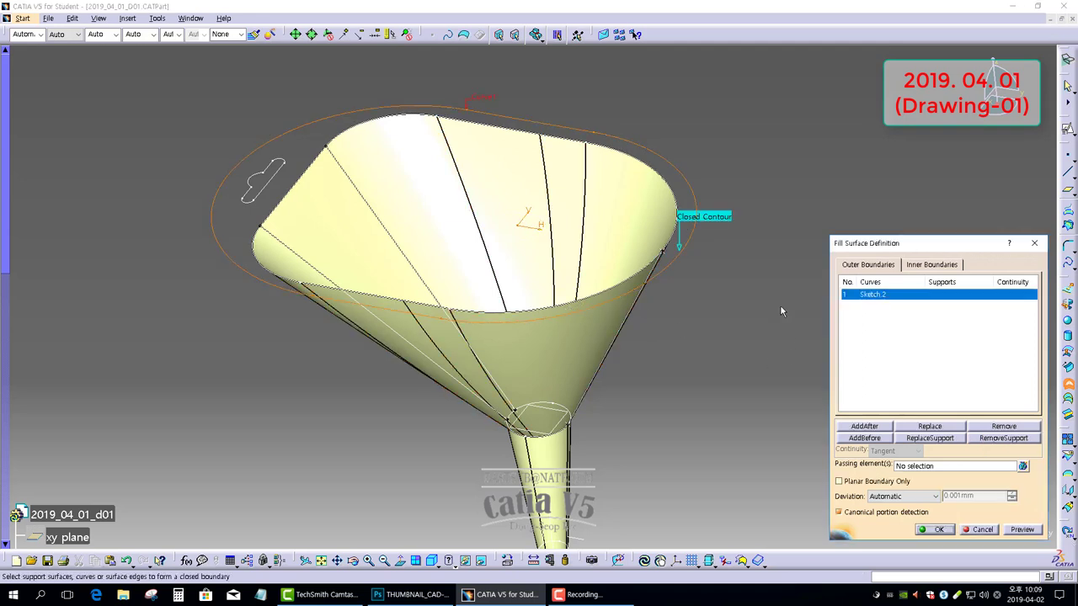
pyautogui.click(930, 265)
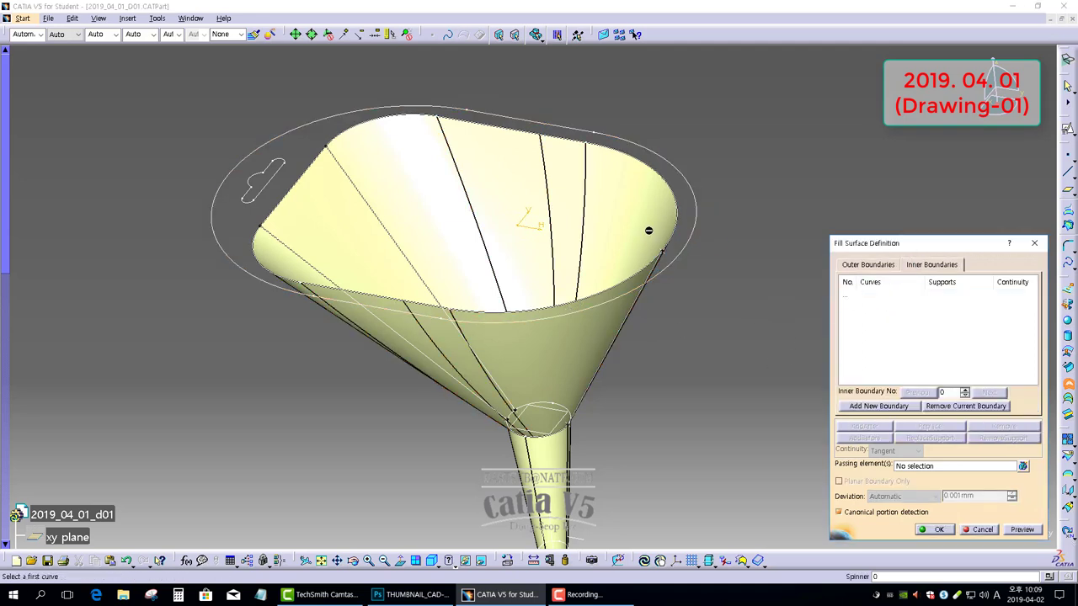
# Step: Try adding Sketch.3 as a second inner boundary of the fill, and remove it
pyautogui.click(267, 175)
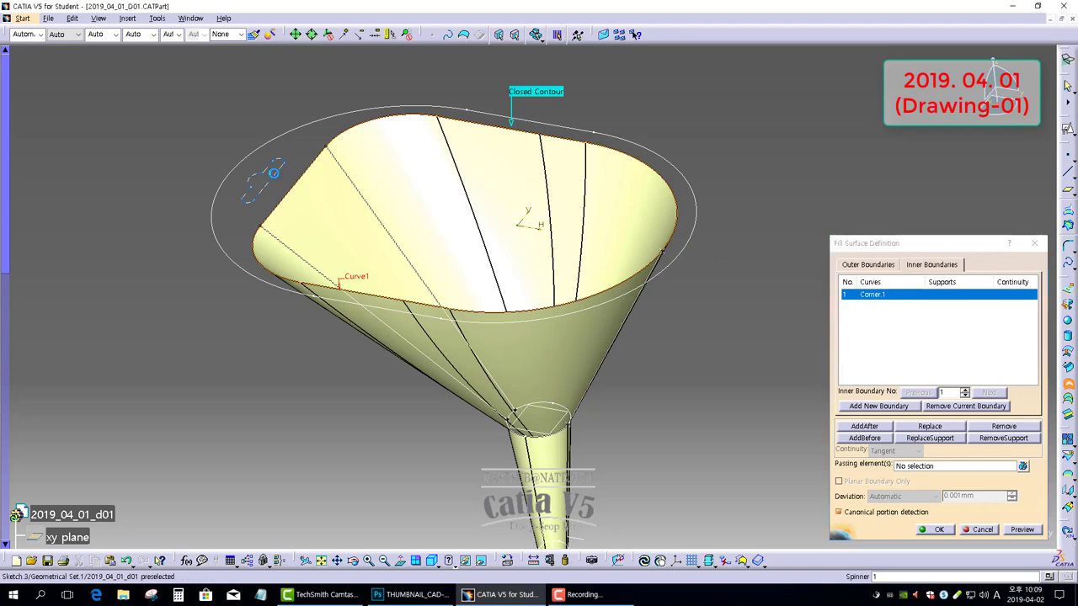
pyautogui.click(888, 268)
pyautogui.click(930, 266)
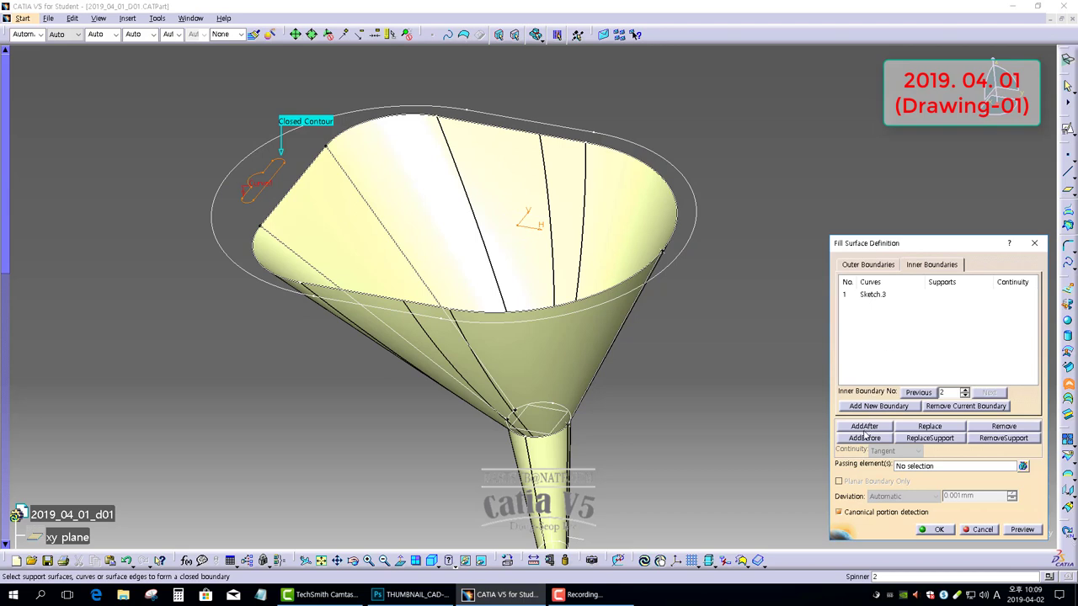
pyautogui.click(680, 229)
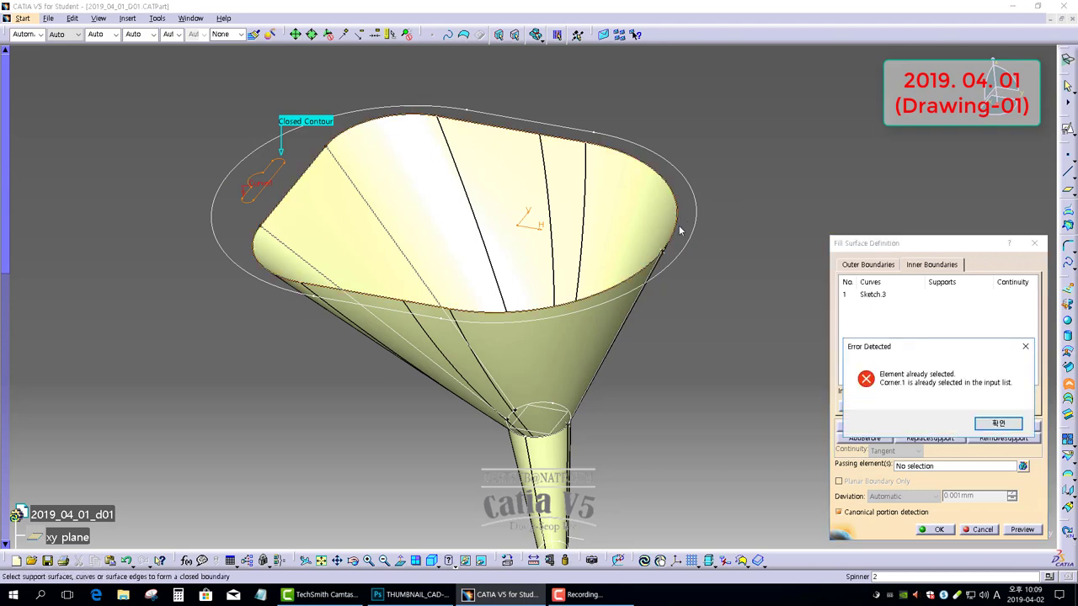
pyautogui.click(1002, 428)
pyautogui.click(875, 295)
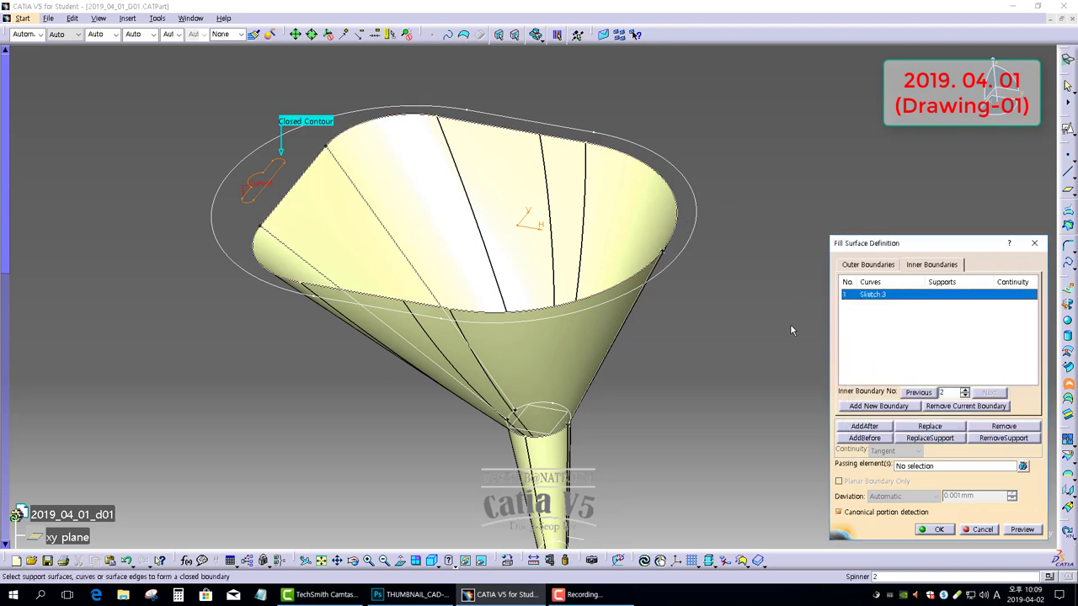
pyautogui.click(1003, 427)
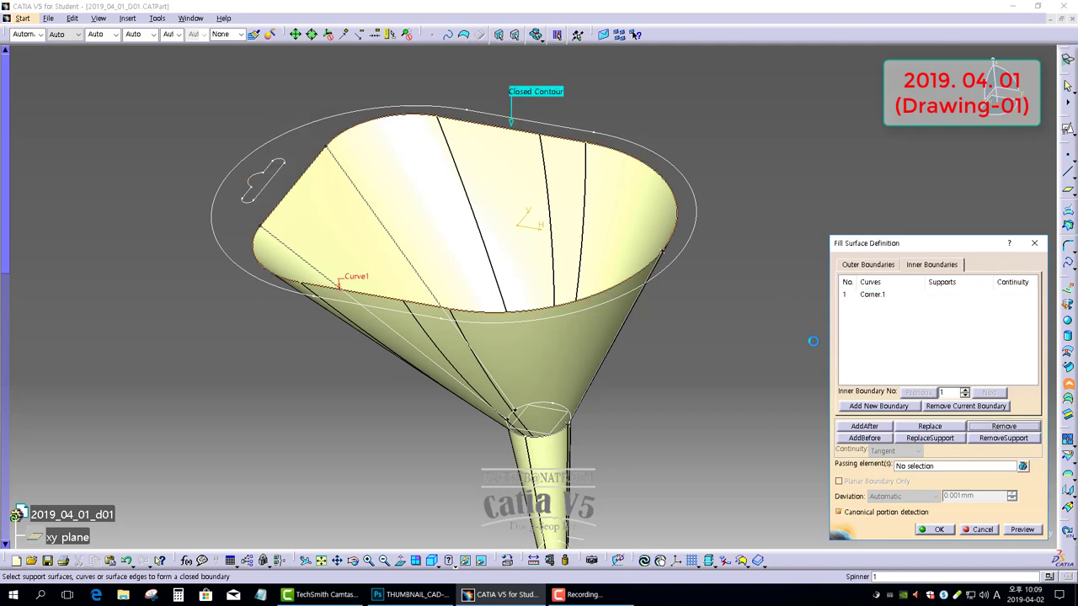
# Step: Check the fill's outer boundary Sketch.2 and inner boundary Corner.1, preview the rim and create it
pyautogui.click(867, 294)
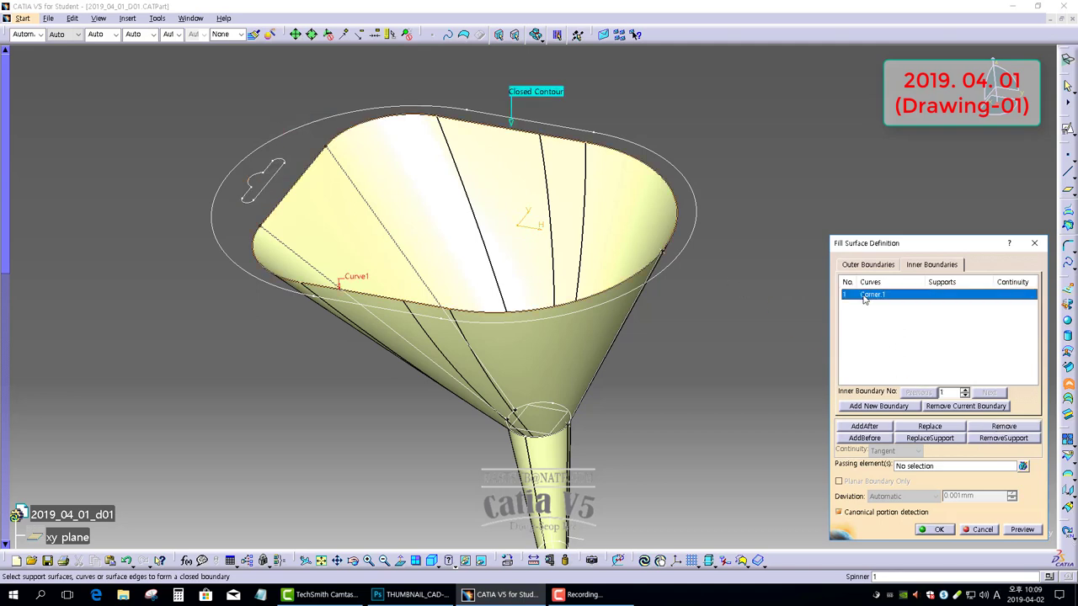
pyautogui.click(867, 264)
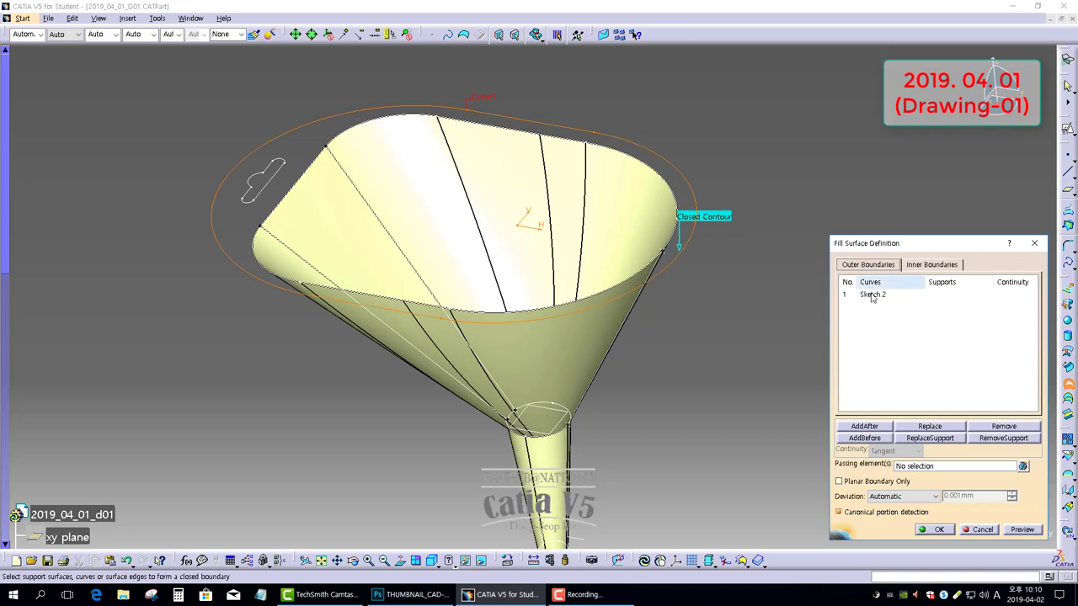
pyautogui.click(920, 266)
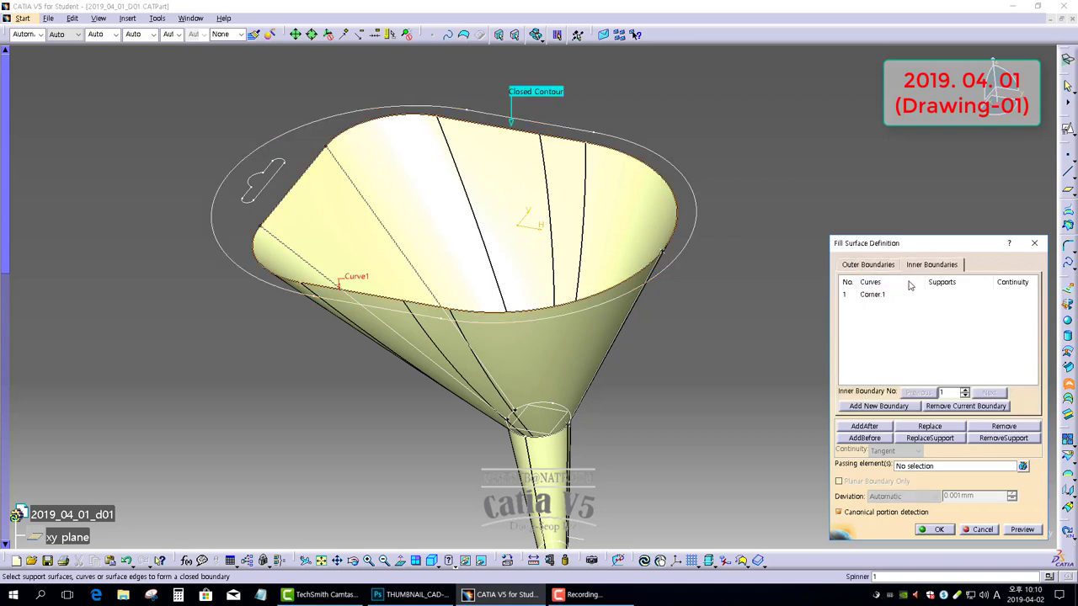
pyautogui.click(1021, 531)
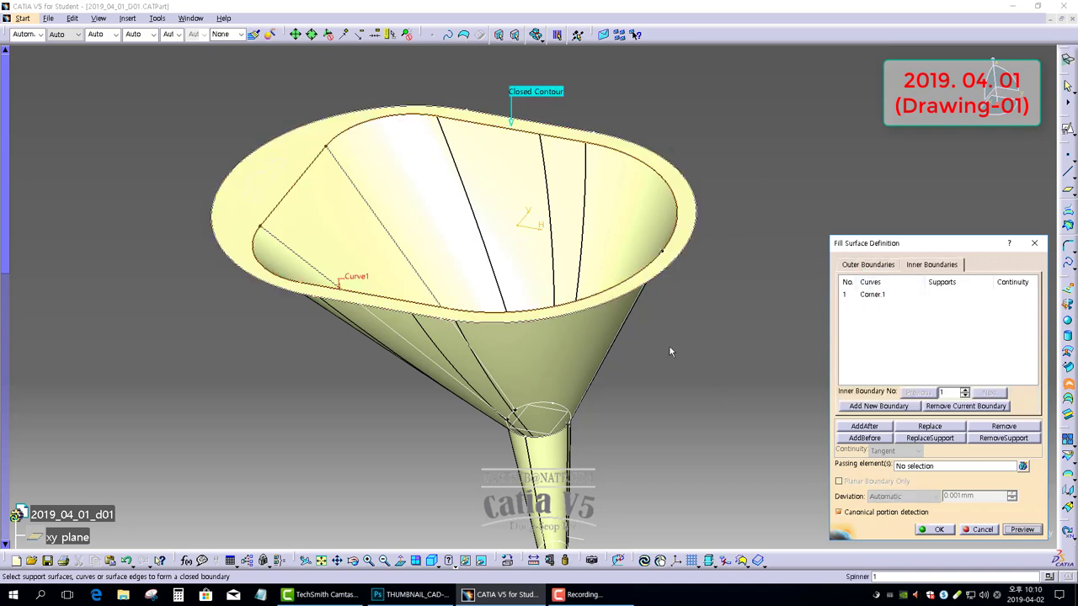
pyautogui.click(939, 530)
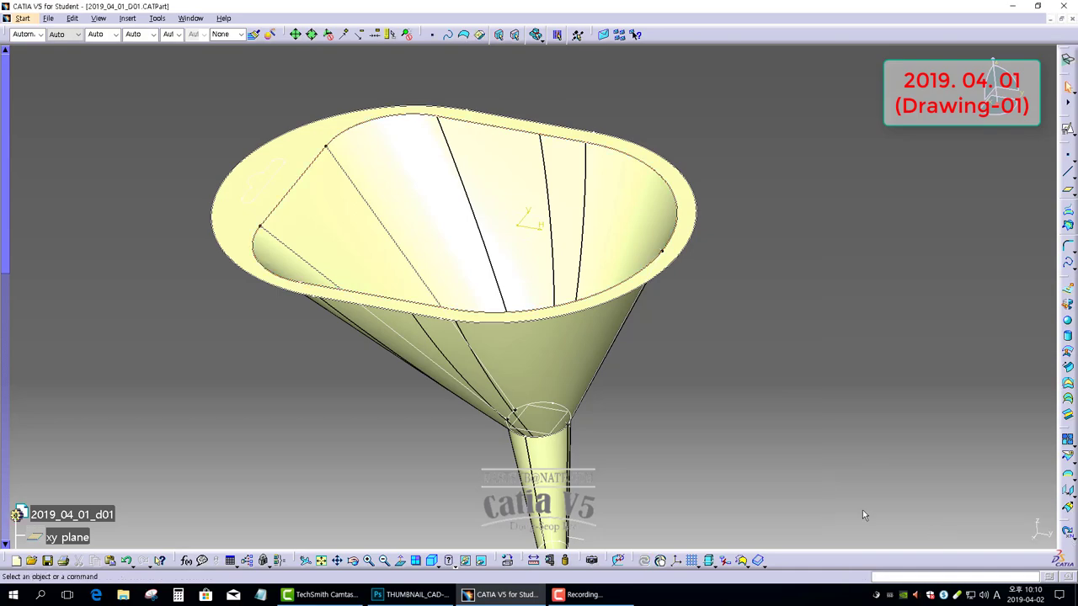
# Step: Split the filled rim surface Fill.1 with the hanging-hole profile Sketch.3 to cut the opening
pyautogui.moveTo(126, 208); pyautogui.dragTo(505, 202, button='middle')
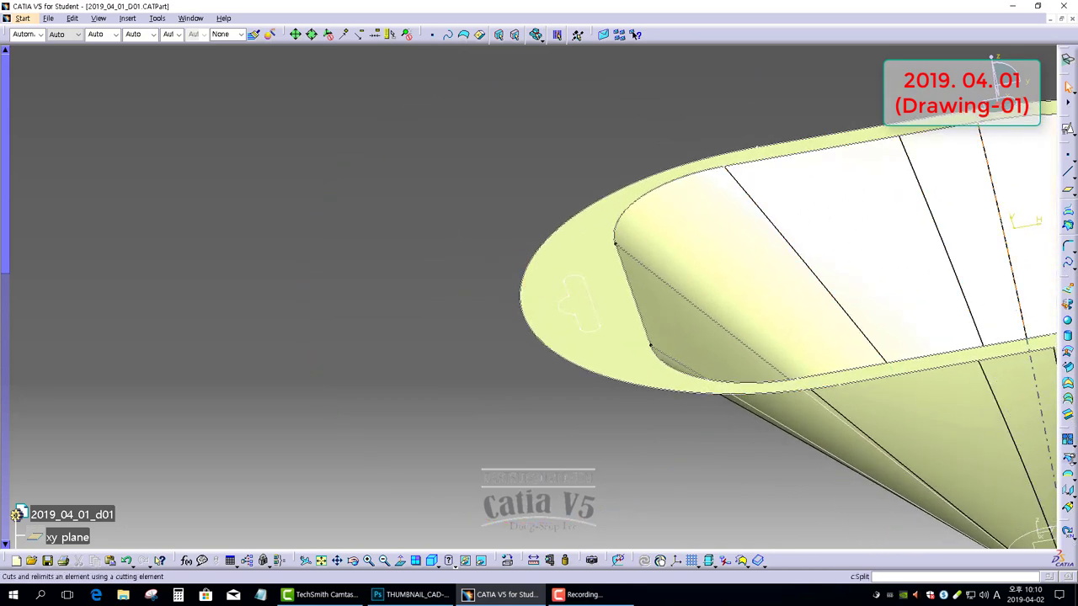
pyautogui.click(1068, 456)
pyautogui.click(603, 304)
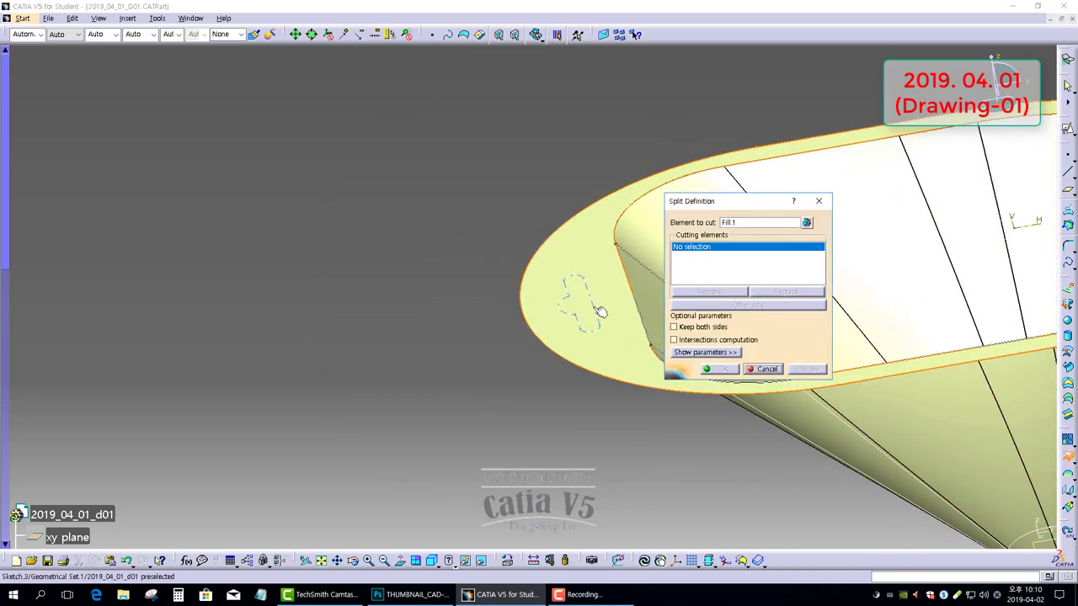
pyautogui.click(600, 313)
pyautogui.click(725, 369)
pyautogui.moveTo(859, 279)
pyautogui.mouseDown(button='middle')
pyautogui.moveTo(554, 198)
pyautogui.moveTo(573, 324)
pyautogui.mouseUp(button='middle')
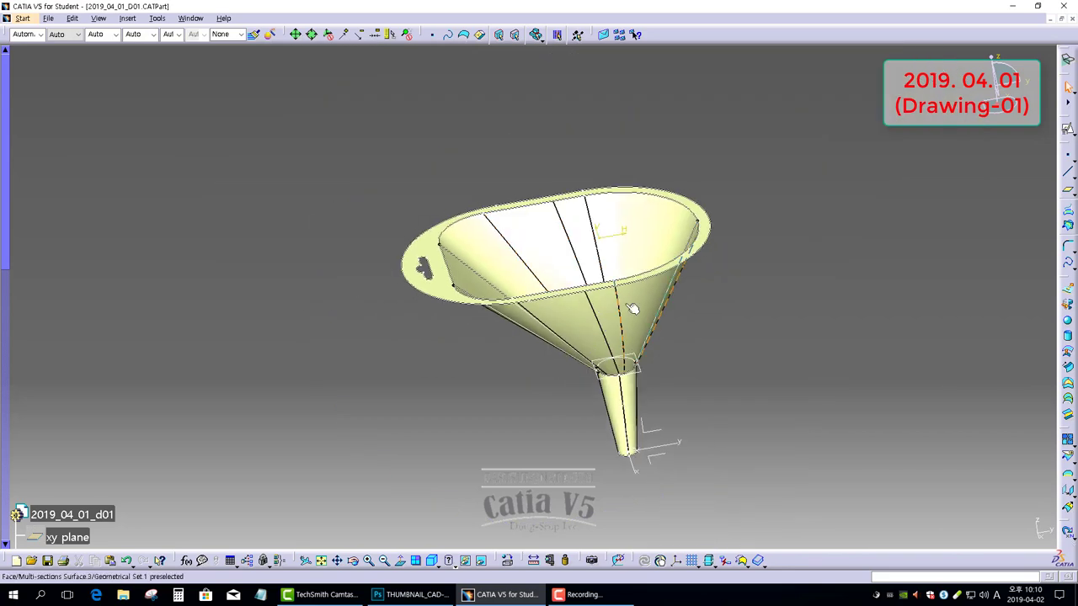
pyautogui.middleClick(630, 308)
pyautogui.moveTo(703, 305); pyautogui.dragTo(560, 302, button='middle')
pyautogui.moveTo(495, 303); pyautogui.dragTo(645, 359, button='middle')
pyautogui.click(1071, 175)
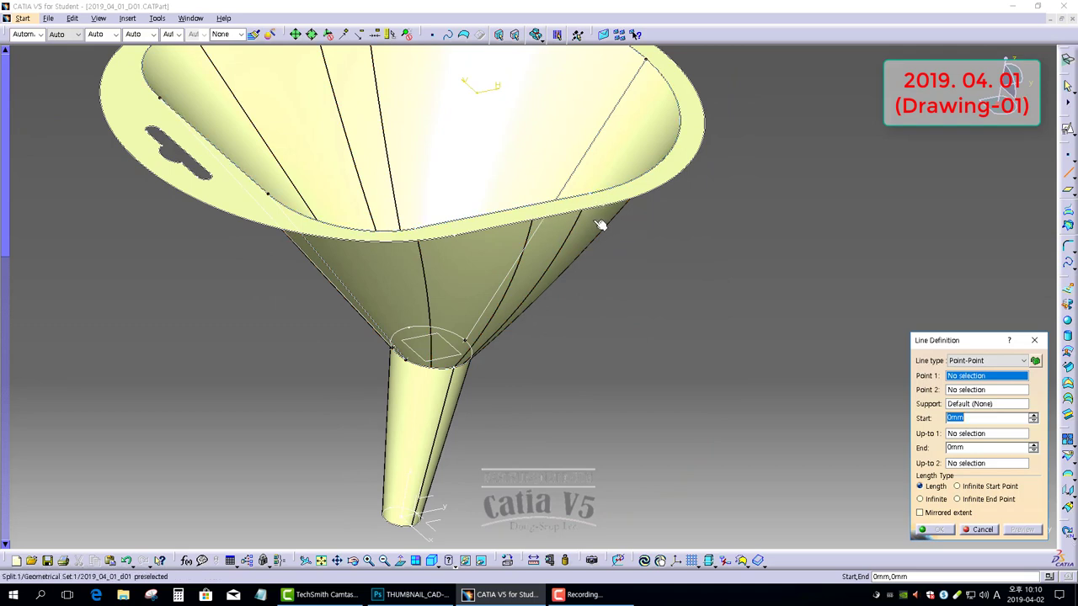
pyautogui.click(597, 198)
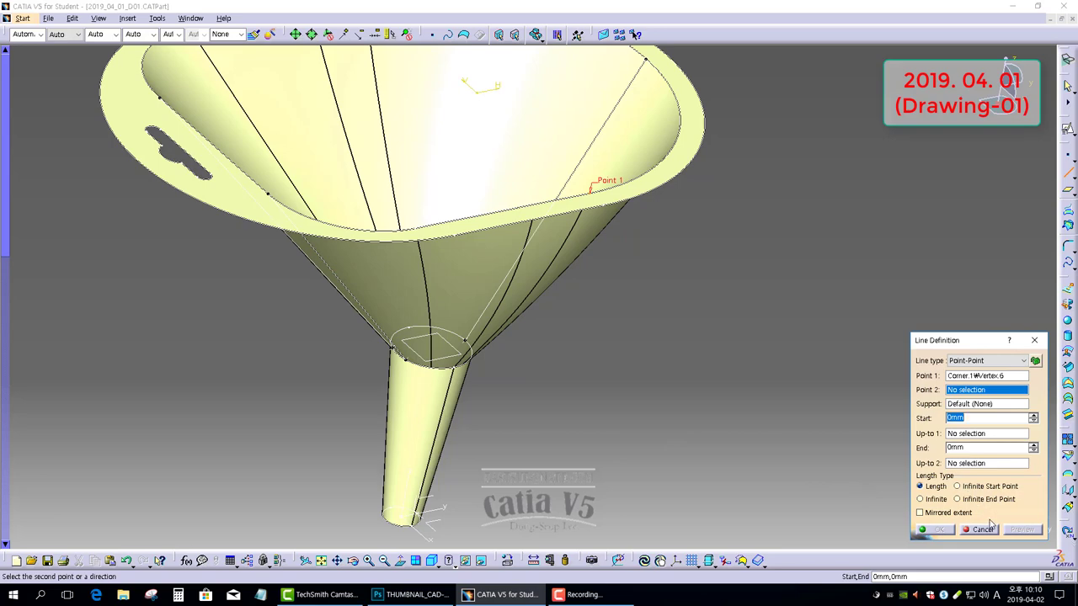
pyautogui.click(983, 529)
# Step: Start a Tangent on curve point and try to pick the circle where the cone meets the spout as its curve
pyautogui.moveTo(518, 331); pyautogui.dragTo(533, 296, button='middle')
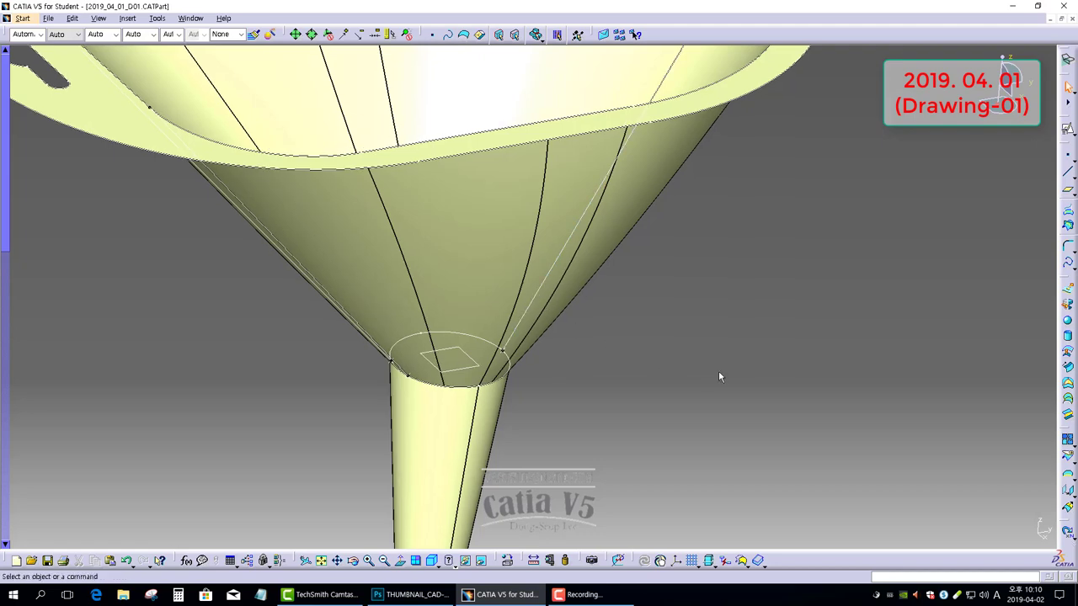
pyautogui.click(1068, 160)
pyautogui.moveTo(539, 312); pyautogui.dragTo(510, 307, button='middle')
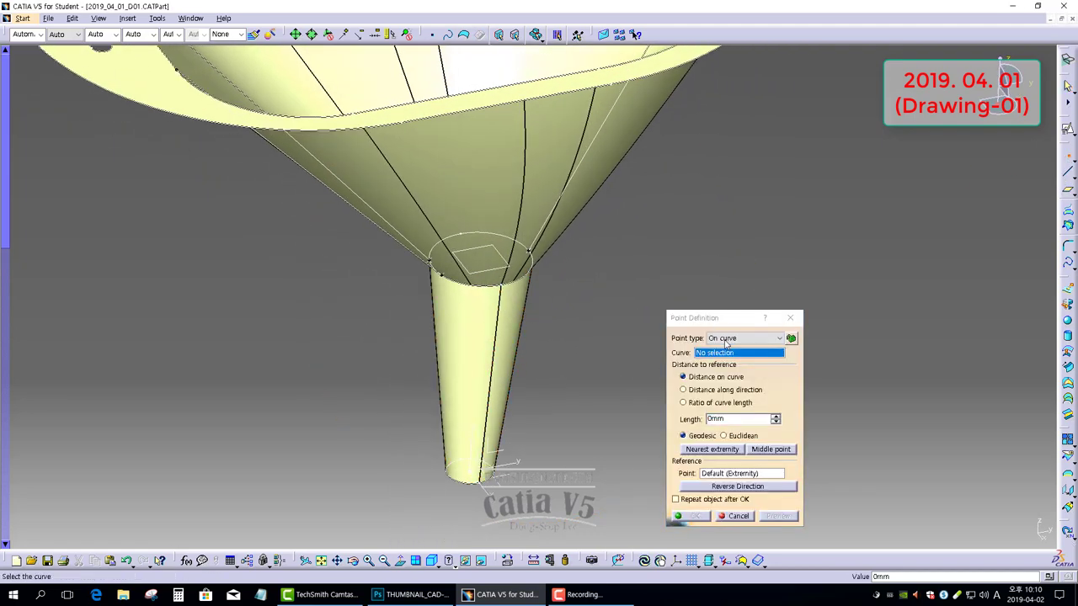
pyautogui.click(733, 337)
pyautogui.click(737, 392)
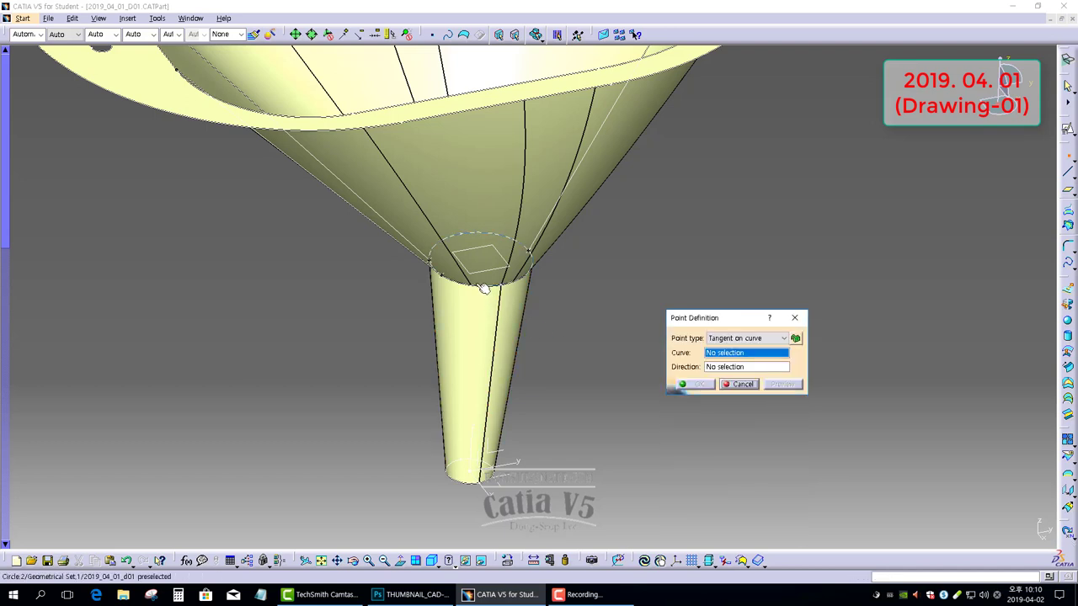
pyautogui.click(482, 289)
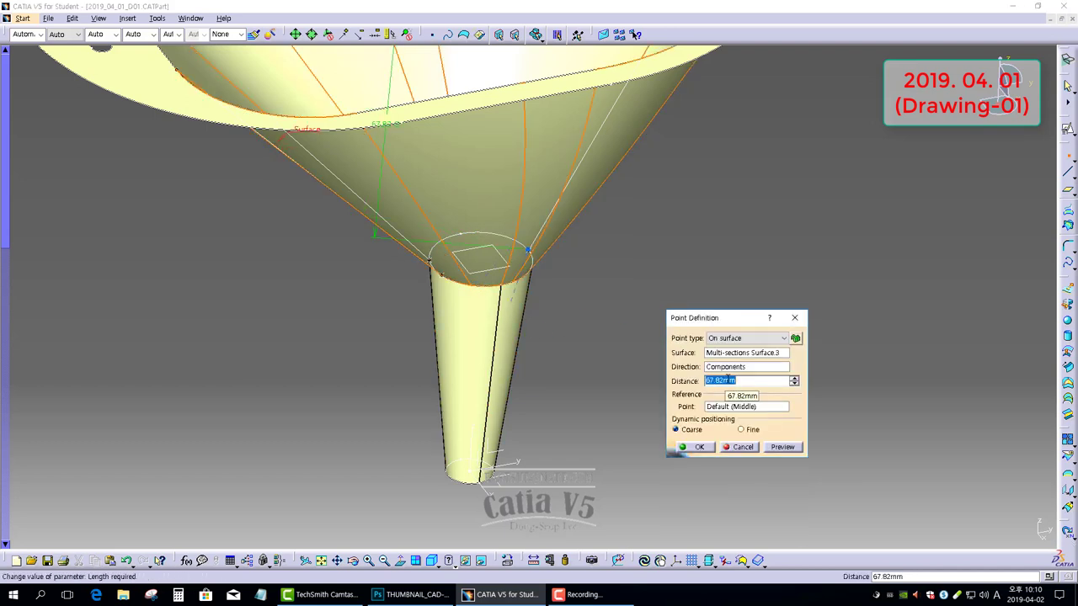
# Step: Restore the point type to Tangent on curve, set its direction to Y Component, and ready the curve reference for selection
pyautogui.click(733, 338)
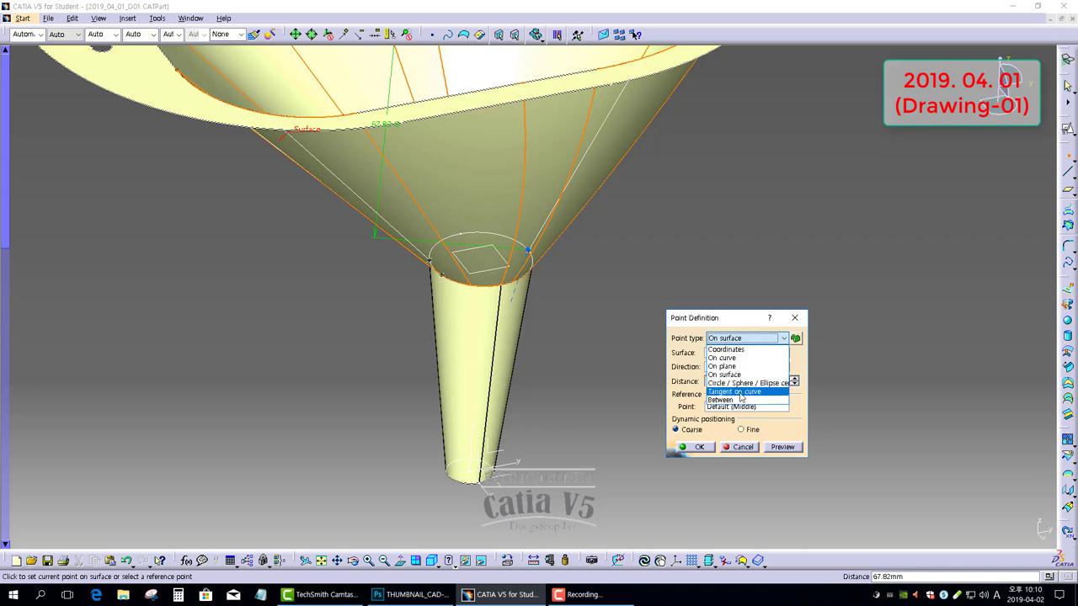
pyautogui.click(736, 392)
pyautogui.rightClick(731, 373)
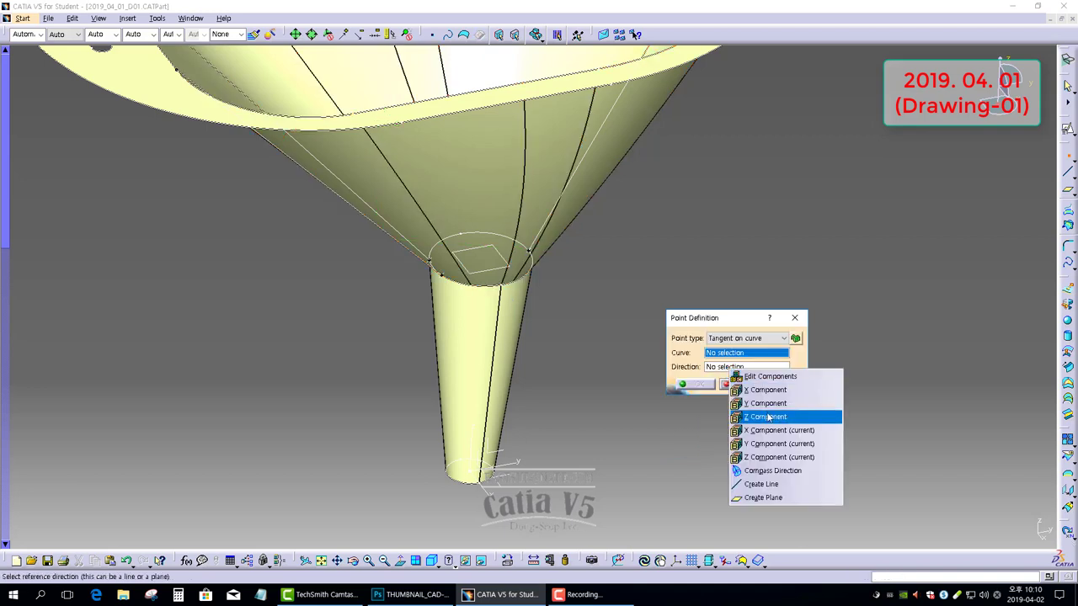
pyautogui.click(749, 396)
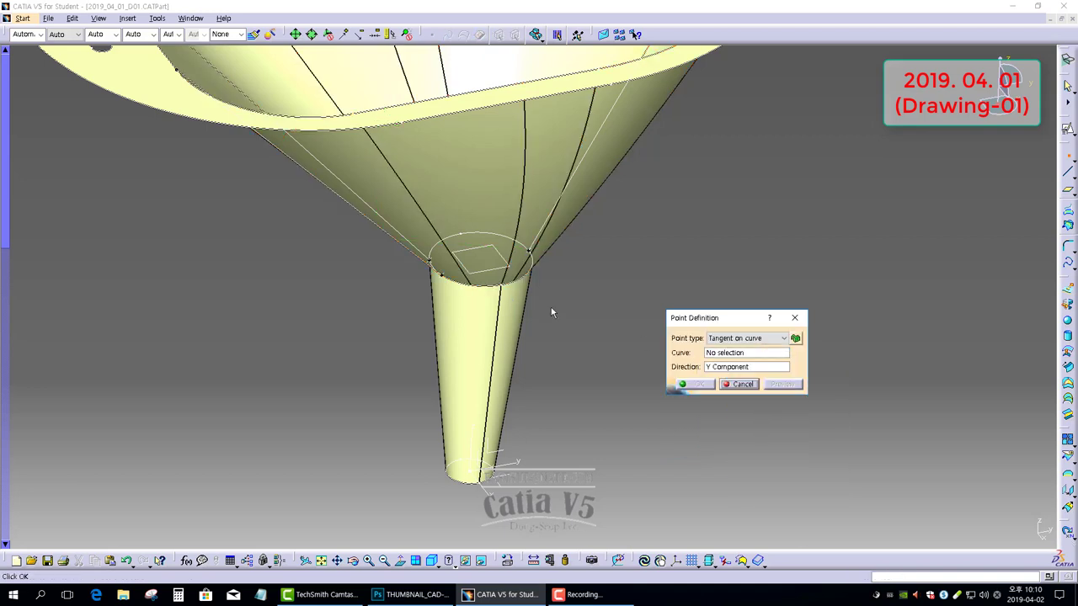
pyautogui.click(717, 357)
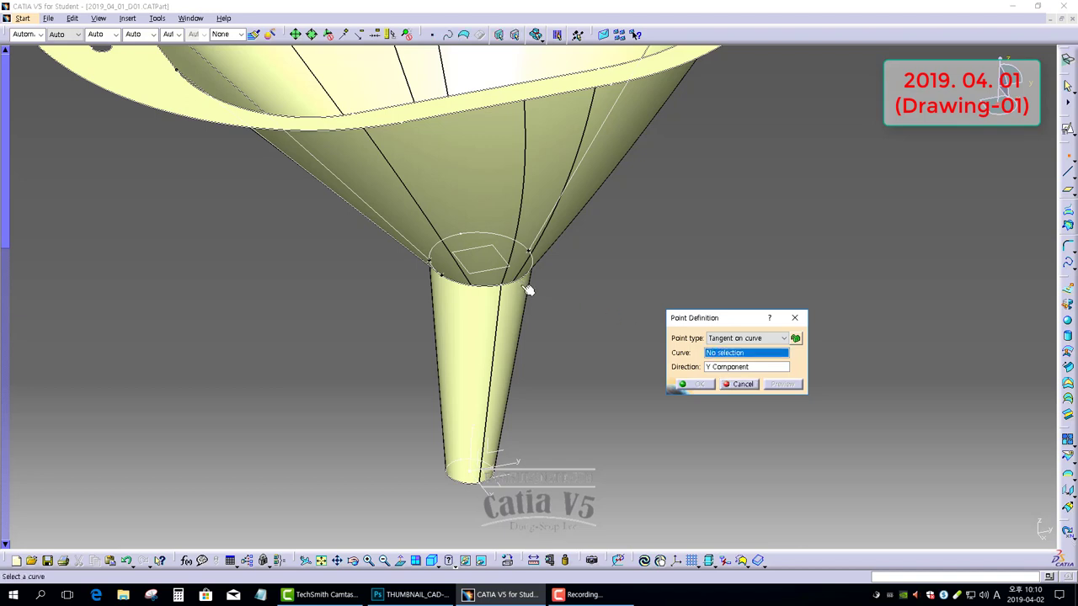